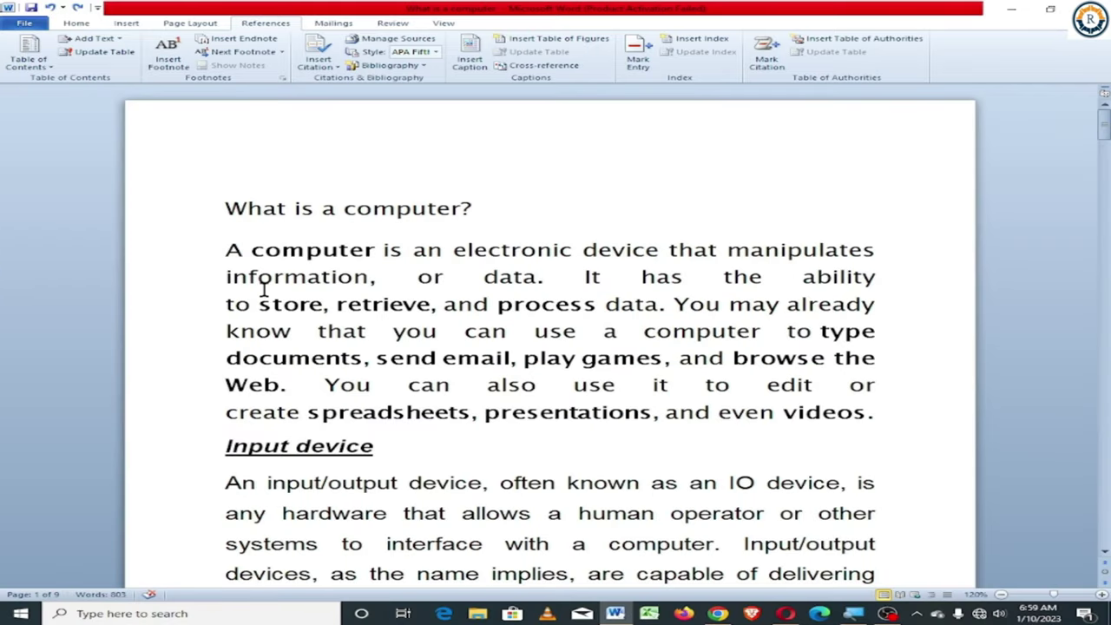
Reword the Input device paragraph to open 'An input device, often known as an input device, is any hardware'.
{"action": "scroll", "coordinate": [397, 359], "scroll_direction": "down", "scroll_amount": 2}
{"action": "scroll", "coordinate": [396, 359], "scroll_direction": "down", "scroll_amount": 2}
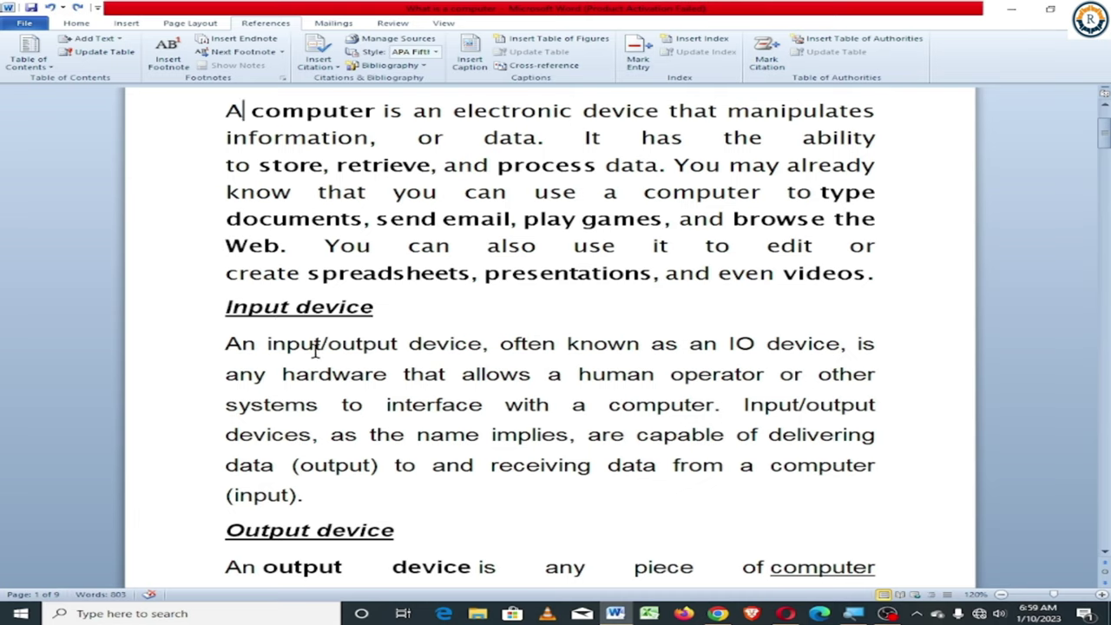
{"action": "left_click", "coordinate": [192, 317]}
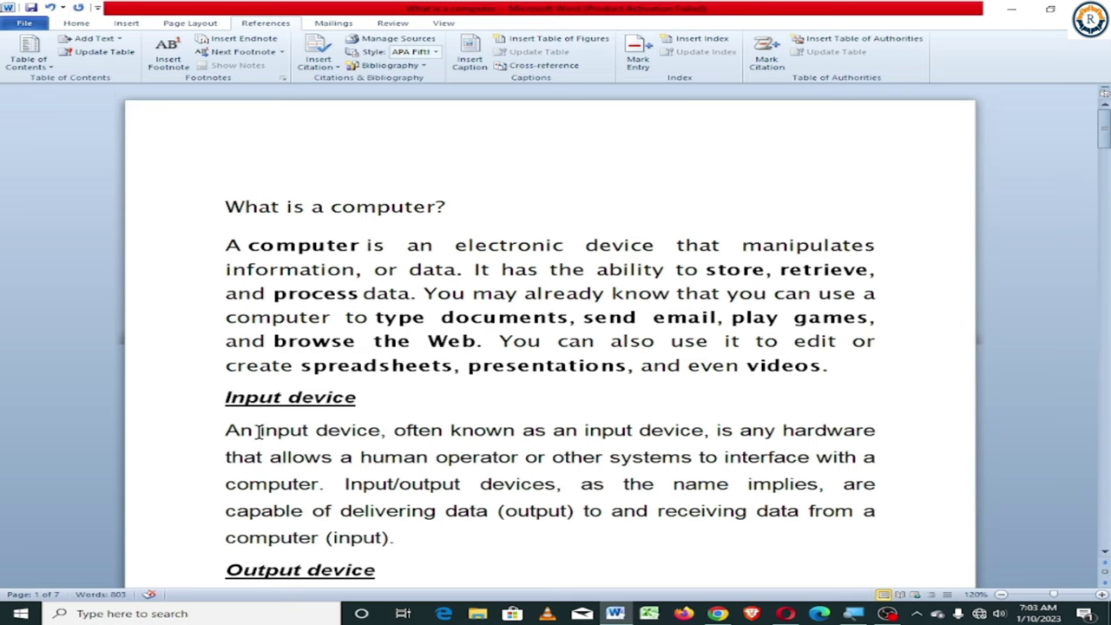
Give 'input device' footnote 1 reading 'Ex.keyboard, mouse , scanner, BCR'.
{"action": "left_click_drag", "start_coordinate": [258, 431], "coordinate": [356, 431]}
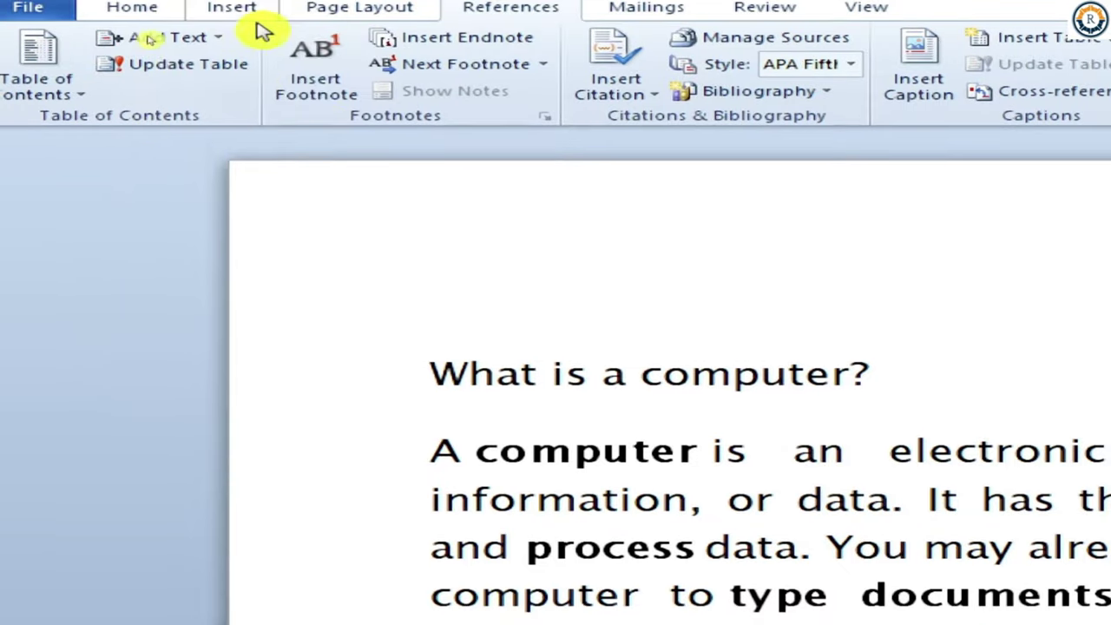
{"action": "left_click", "coordinate": [328, 84]}
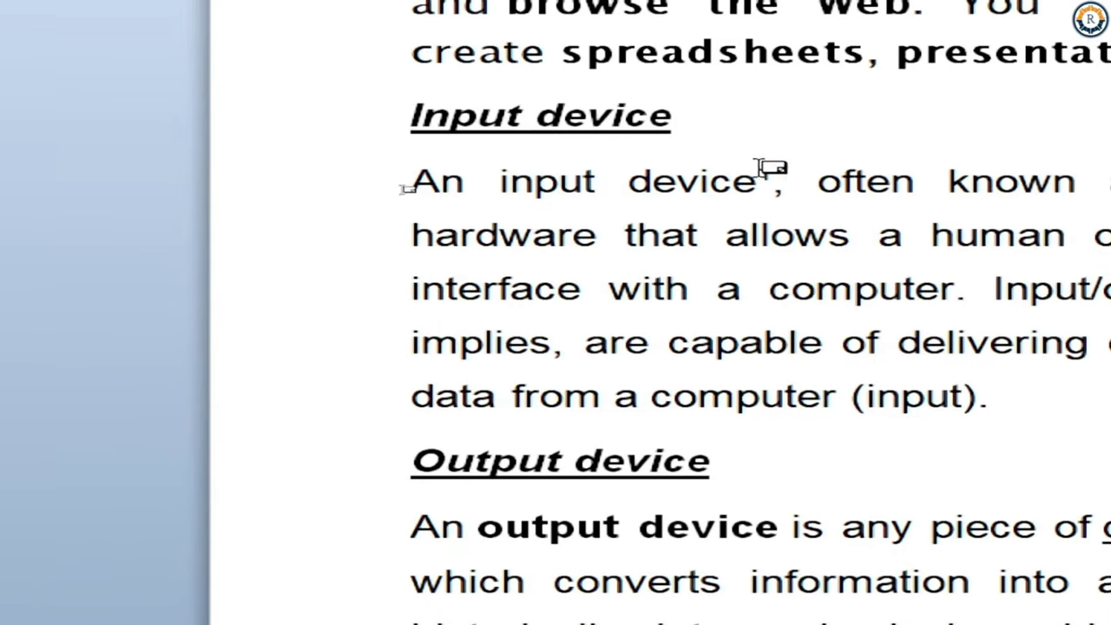
{"action": "mouse_move", "coordinate": [783, 179]}
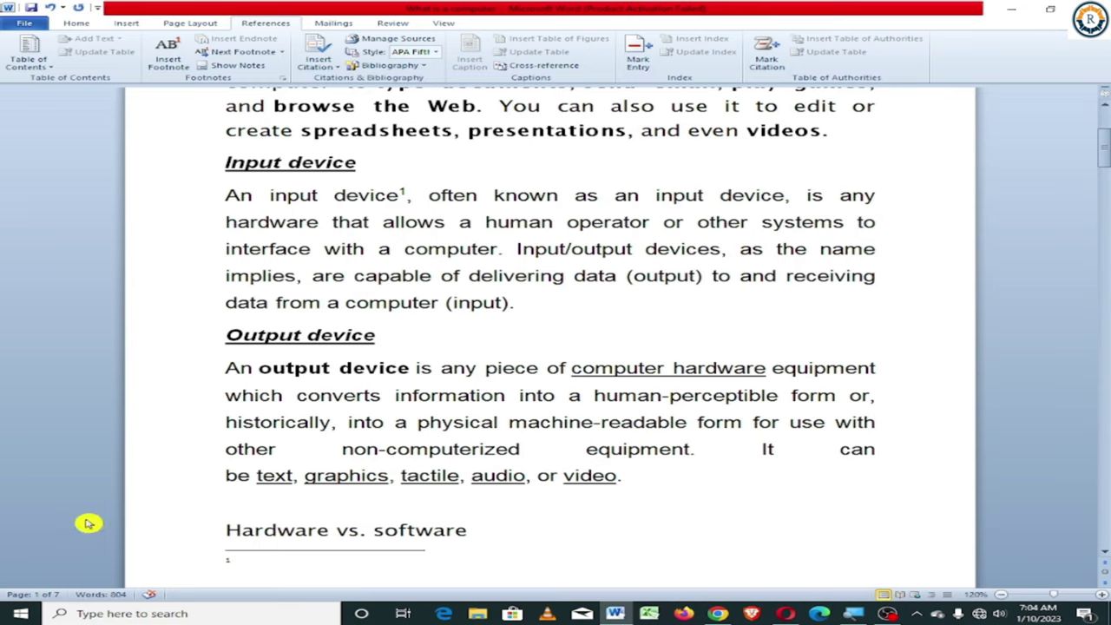
{"action": "type", "text": "key"}
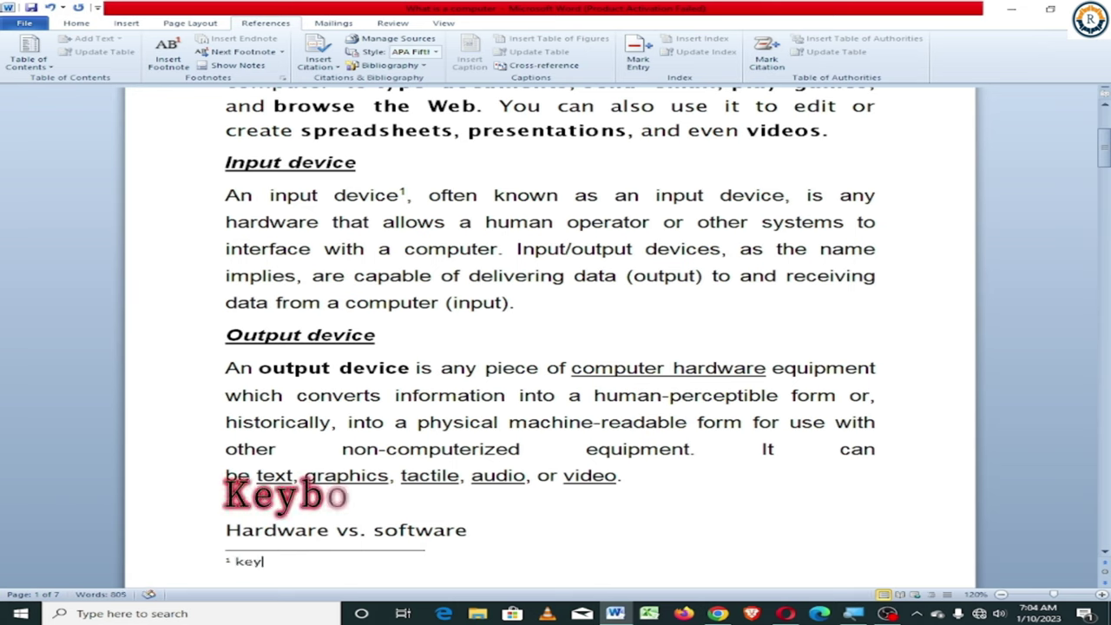
{"action": "type", "text": "board, mouse , scanner"}
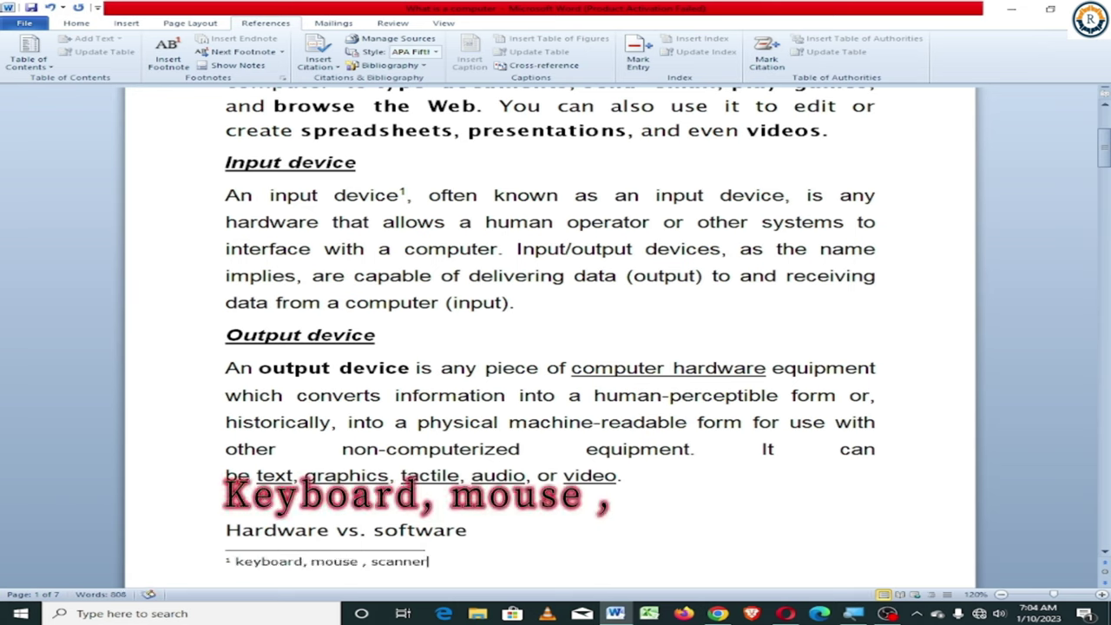
{"action": "type", "text": ", BC"}
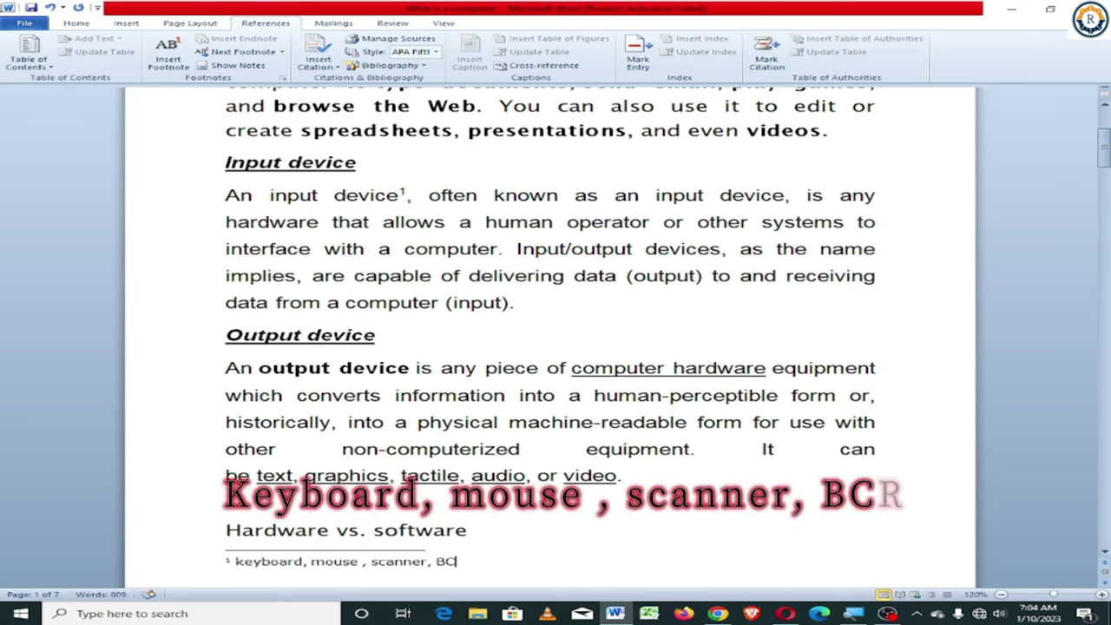
{"action": "type", "text": "R"}
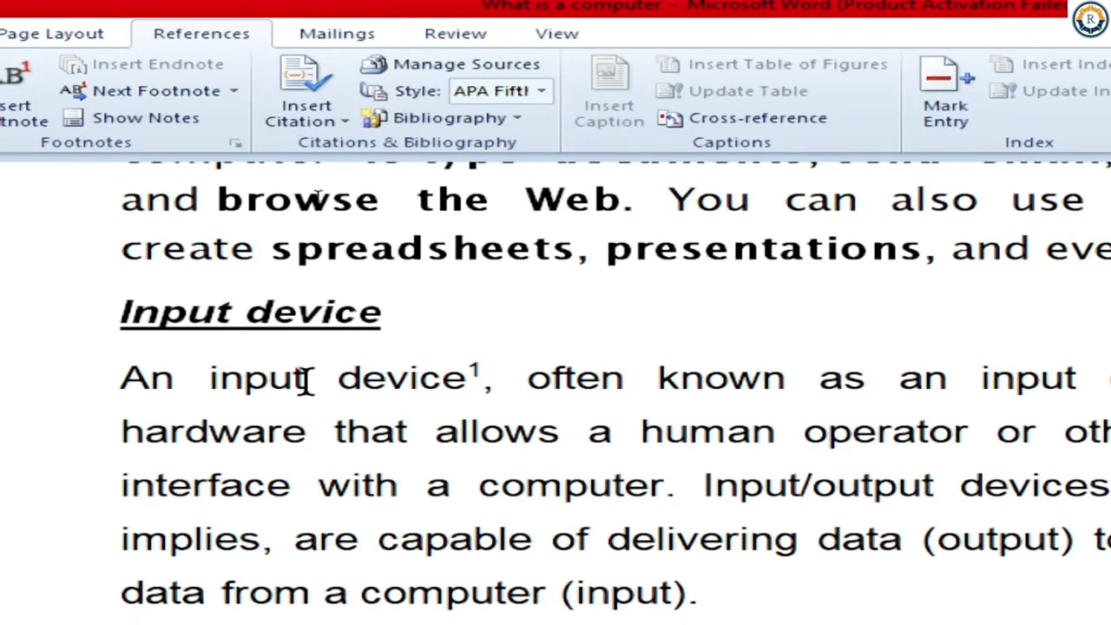
{"action": "mouse_move", "coordinate": [421, 375]}
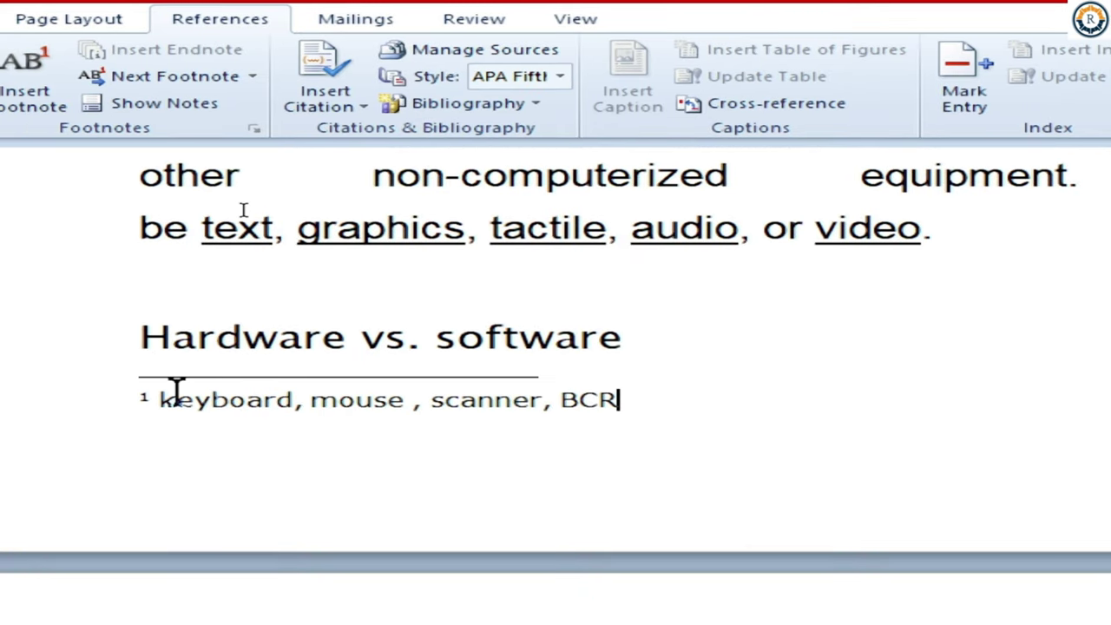
{"action": "left_click", "coordinate": [164, 399]}
{"action": "type", "text": "Ex."}
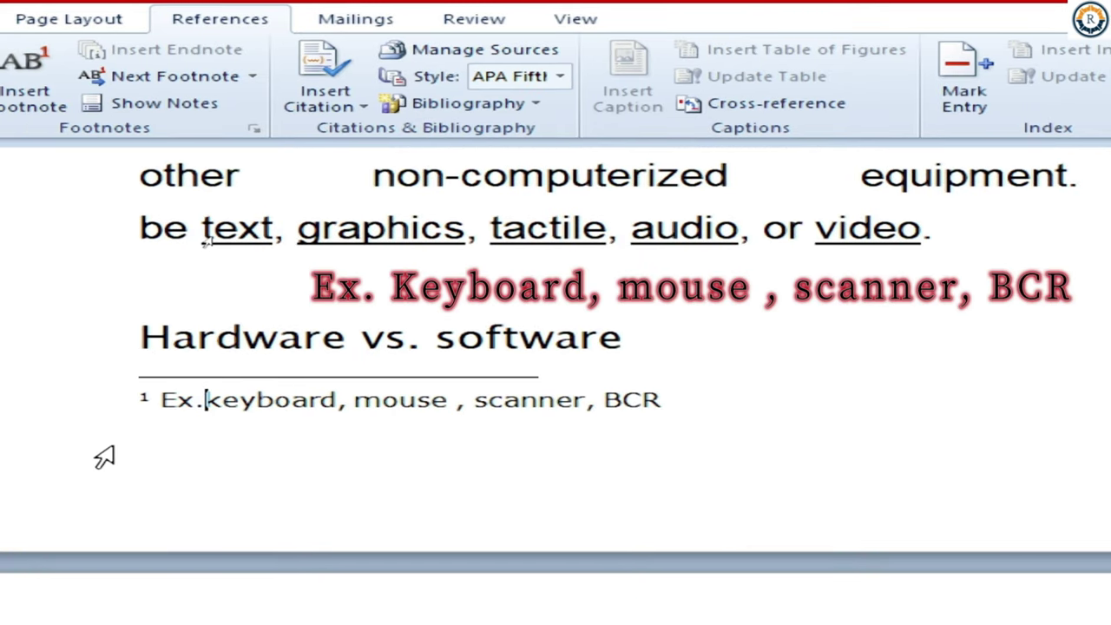
{"action": "mouse_move", "coordinate": [439, 290]}
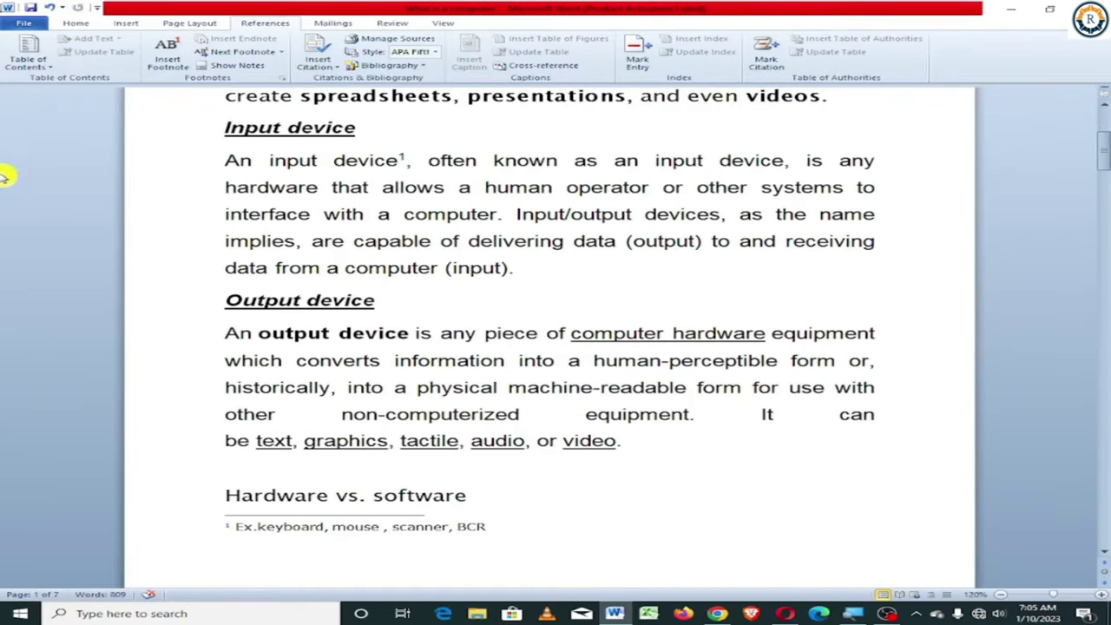
Give 'output device' footnote 2 reading 'Ex. Monitor, printer,speaker'.
{"action": "left_click_drag", "start_coordinate": [261, 336], "coordinate": [379, 339]}
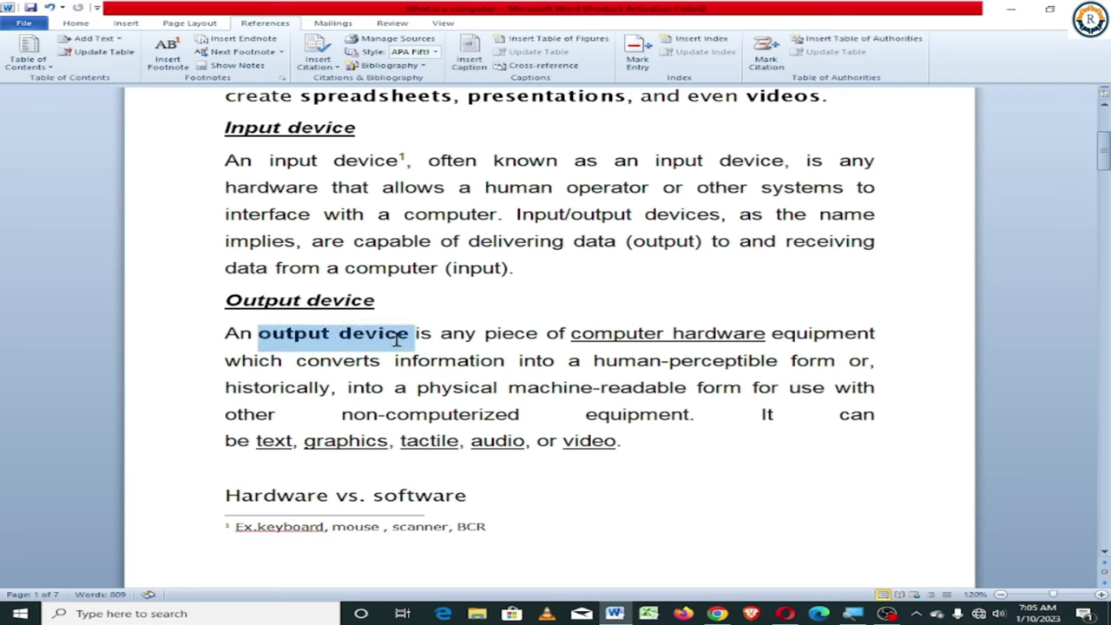
{"action": "left_click", "coordinate": [168, 61]}
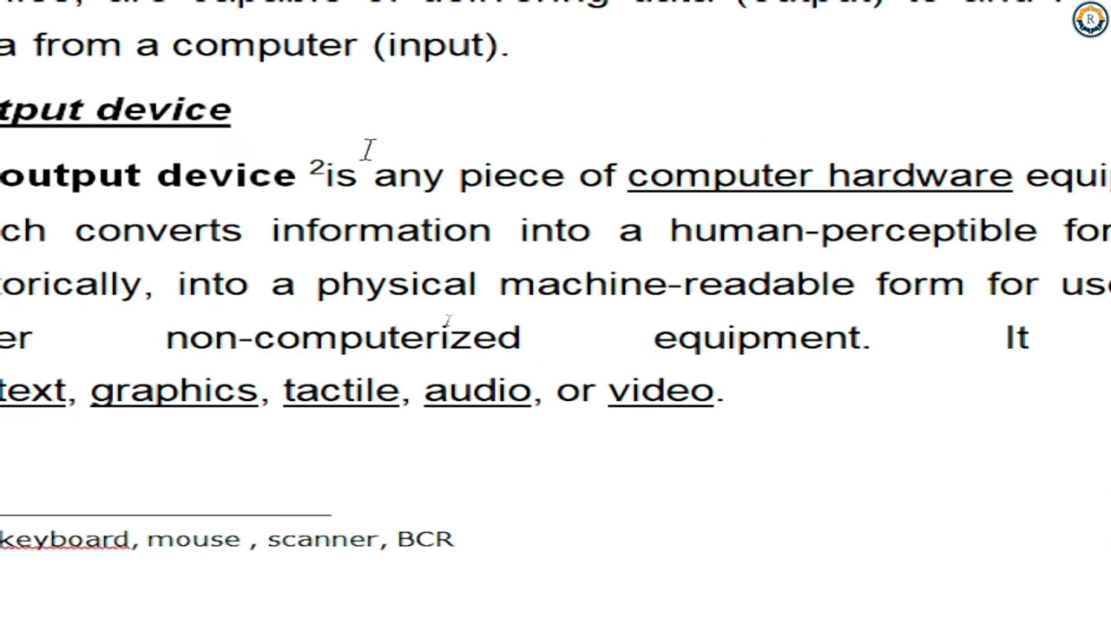
{"action": "left_click_drag", "start_coordinate": [326, 169], "coordinate": [311, 169]}
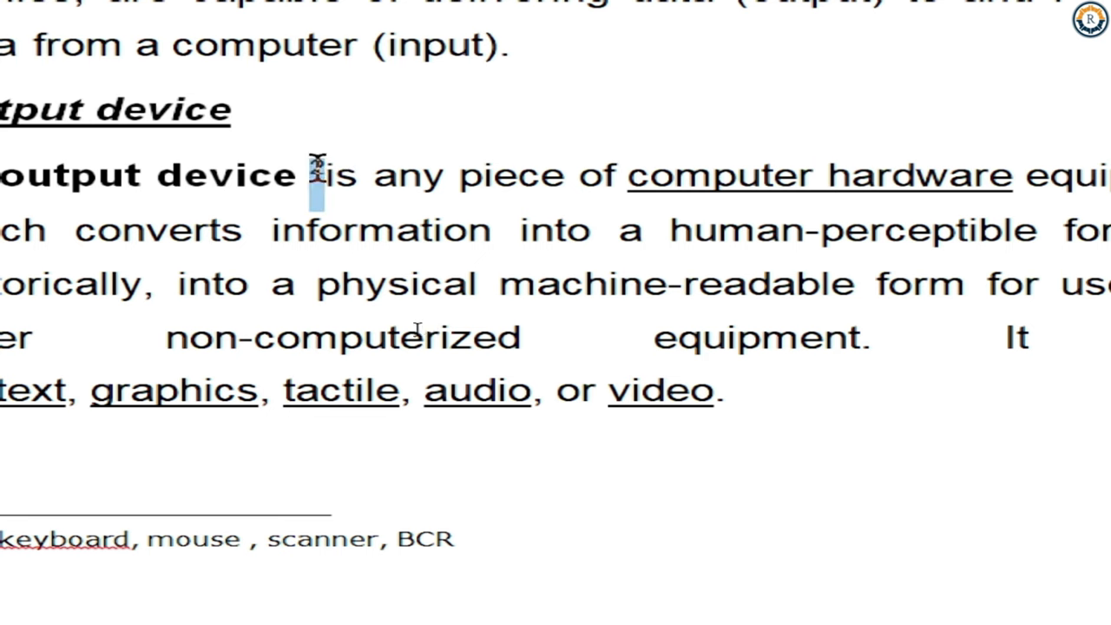
{"action": "left_click", "coordinate": [206, 588]}
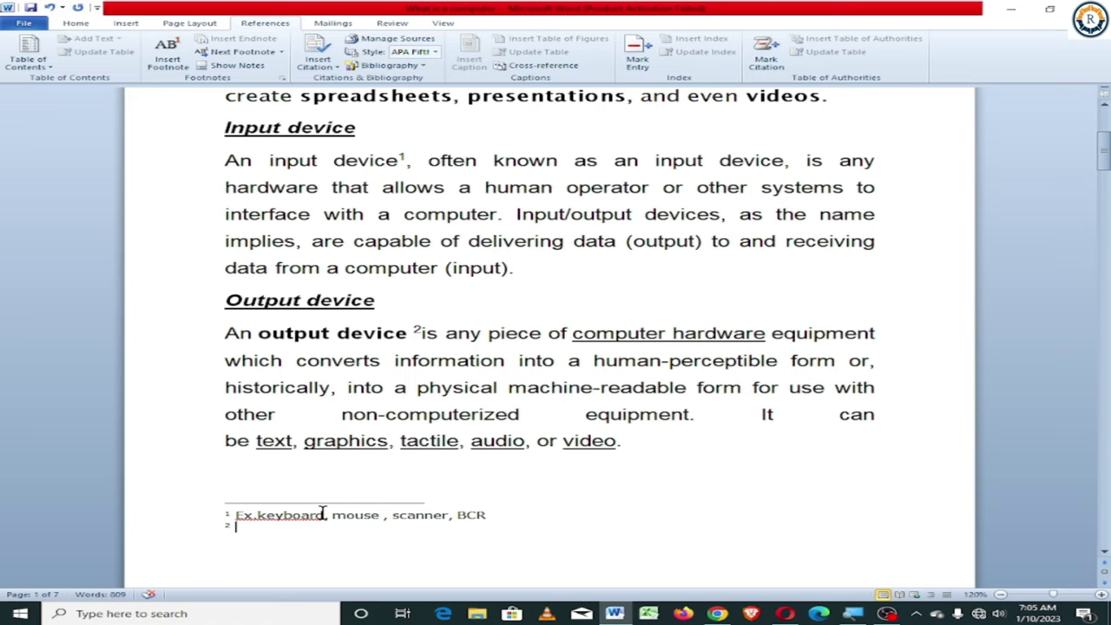
{"action": "type", "text": "M"}
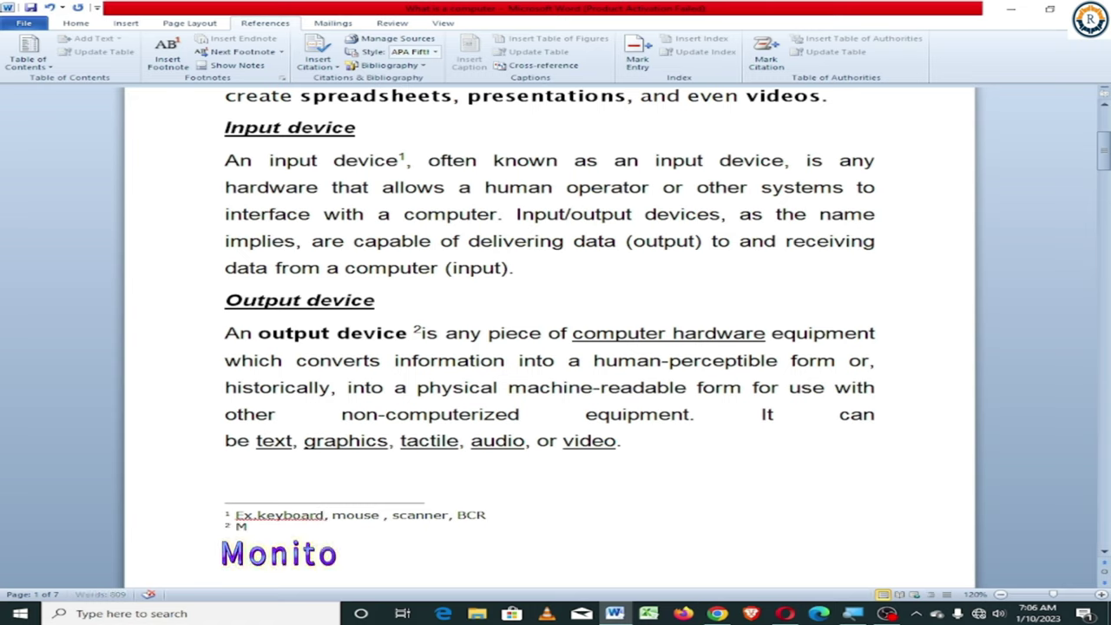
{"action": "type", "text": "onitor, printer"}
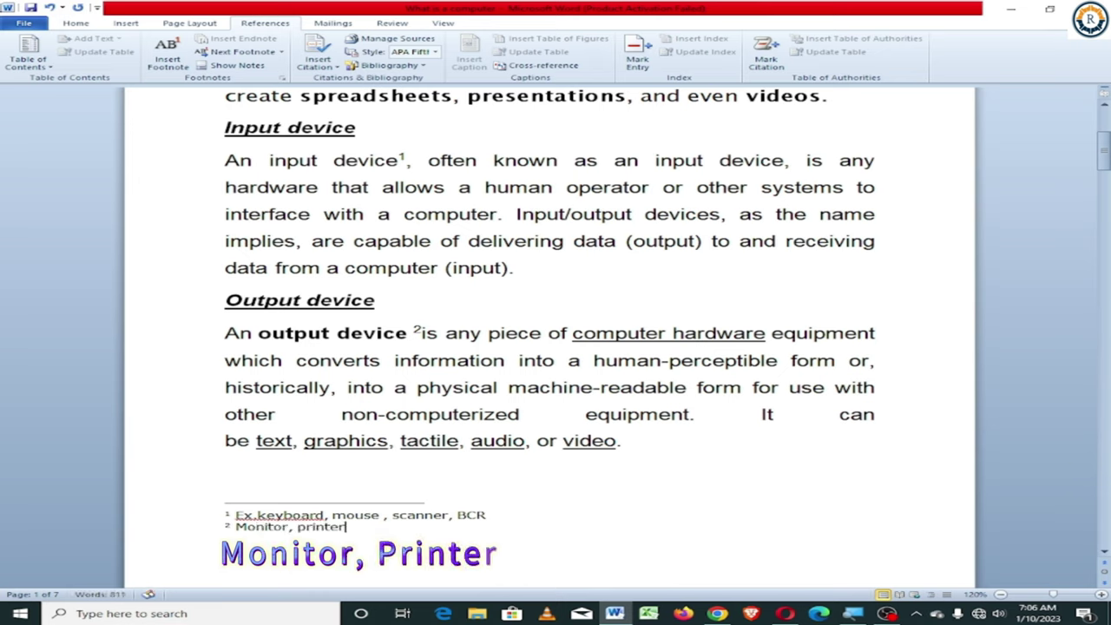
{"action": "type", "text": ","}
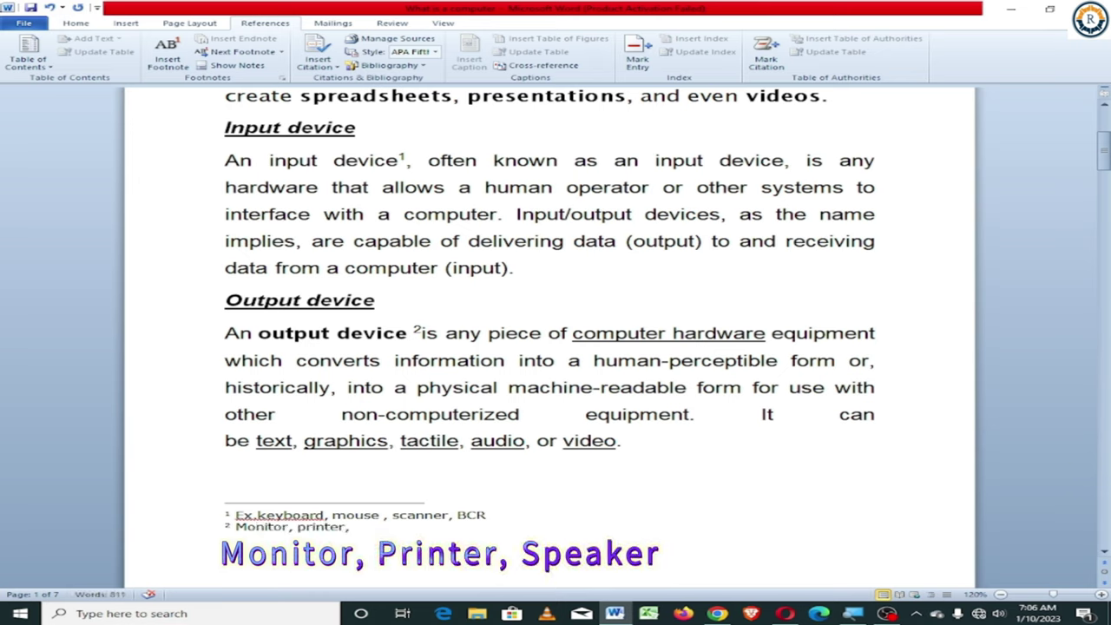
{"action": "type", "text": "speaker"}
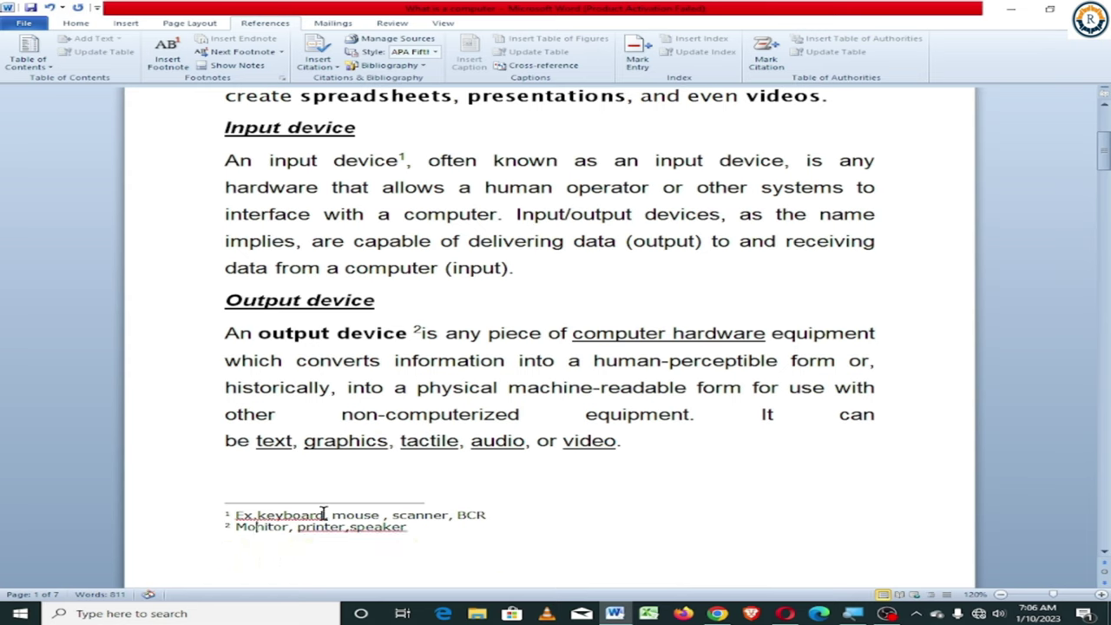
{"action": "type", "text": "Ex."}
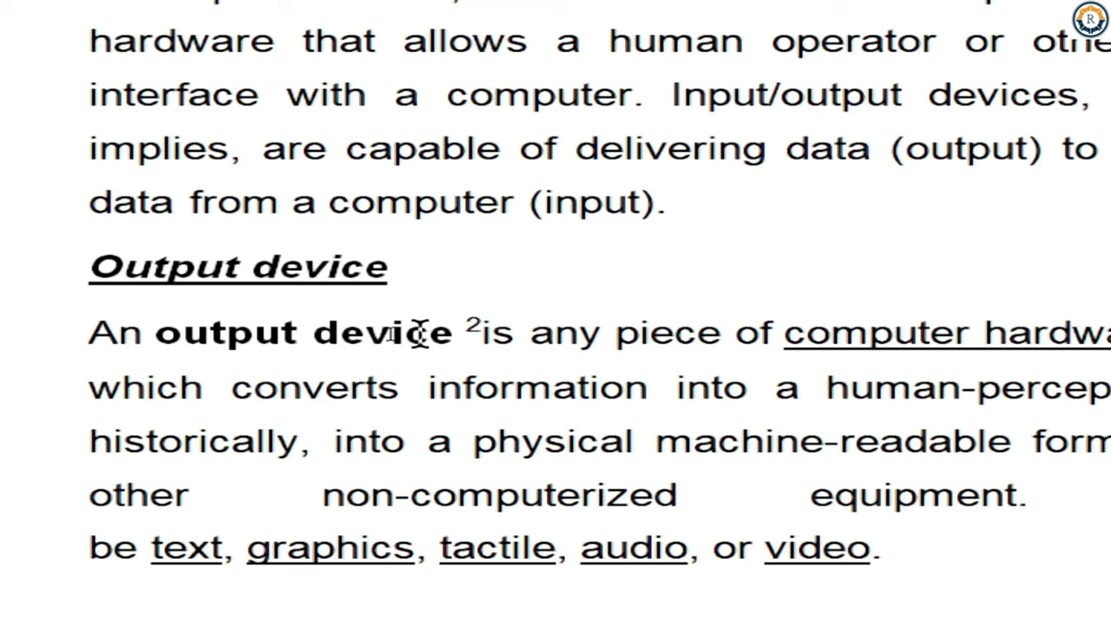
{"action": "mouse_move", "coordinate": [480, 330]}
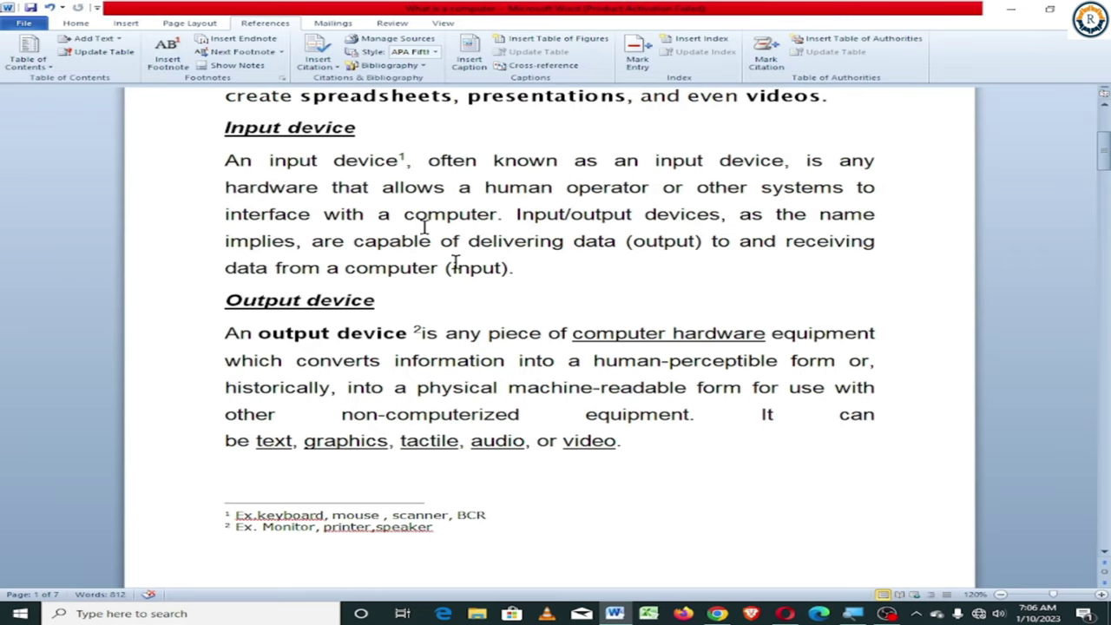
Footnote 'computer' in the Input device paragraph with 'Computer understand binary language'.
{"action": "left_click_drag", "start_coordinate": [405, 213], "coordinate": [497, 214]}
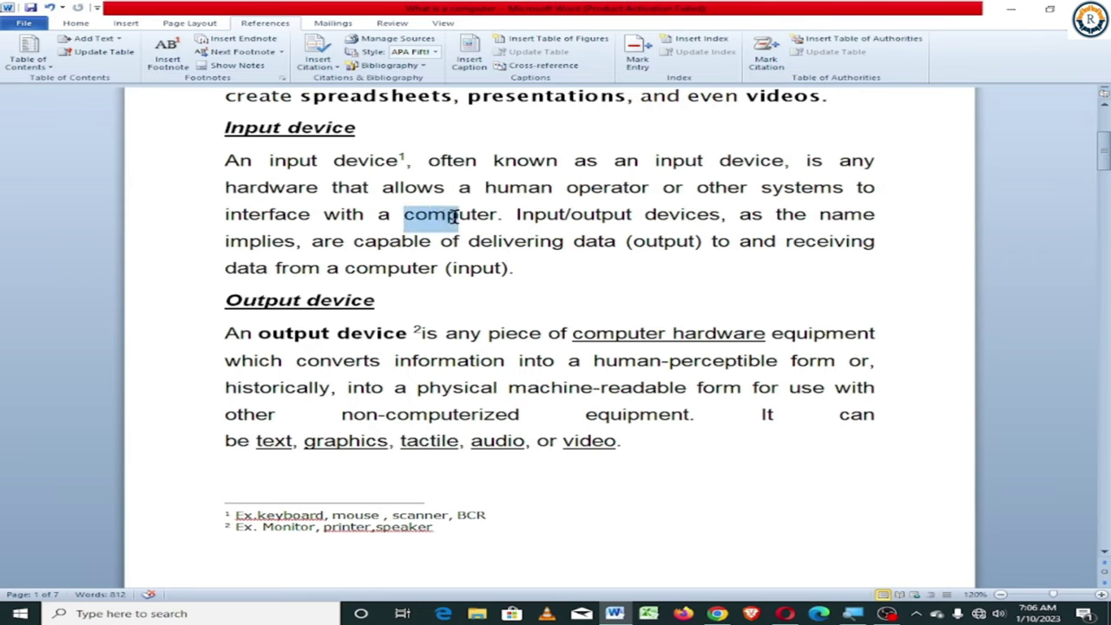
{"action": "left_click", "coordinate": [170, 63]}
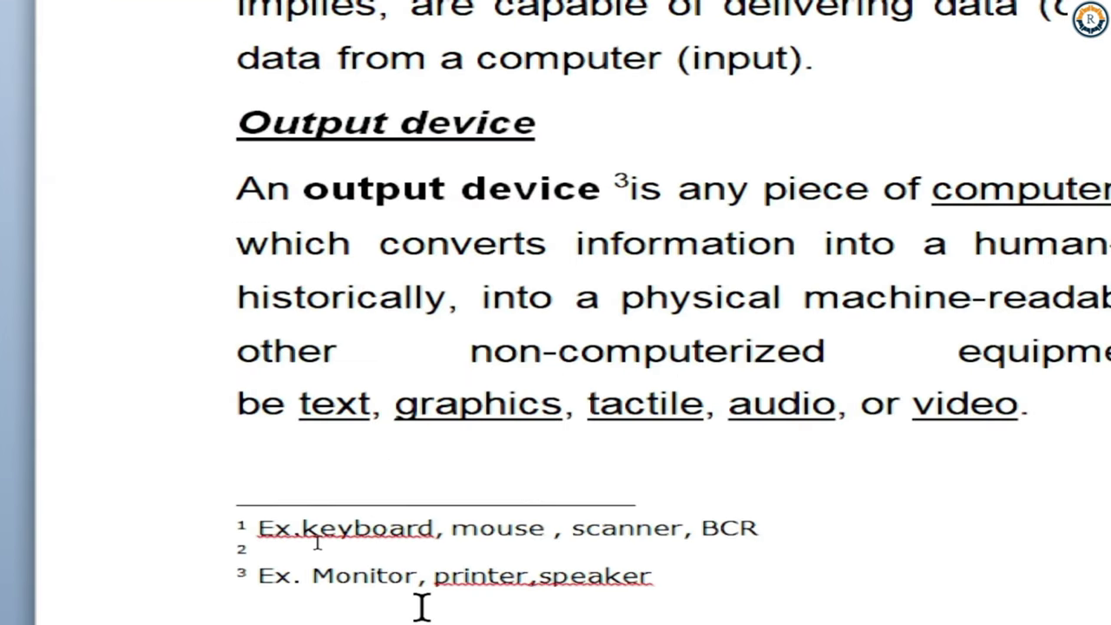
{"action": "left_click", "coordinate": [361, 549]}
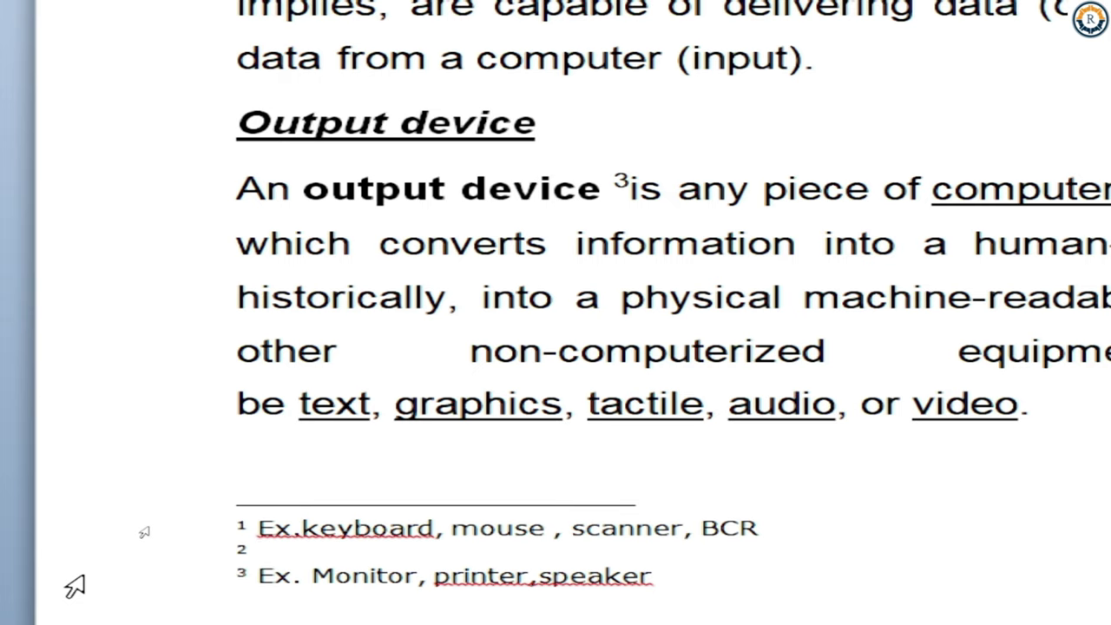
{"action": "type", "text": "Compute"}
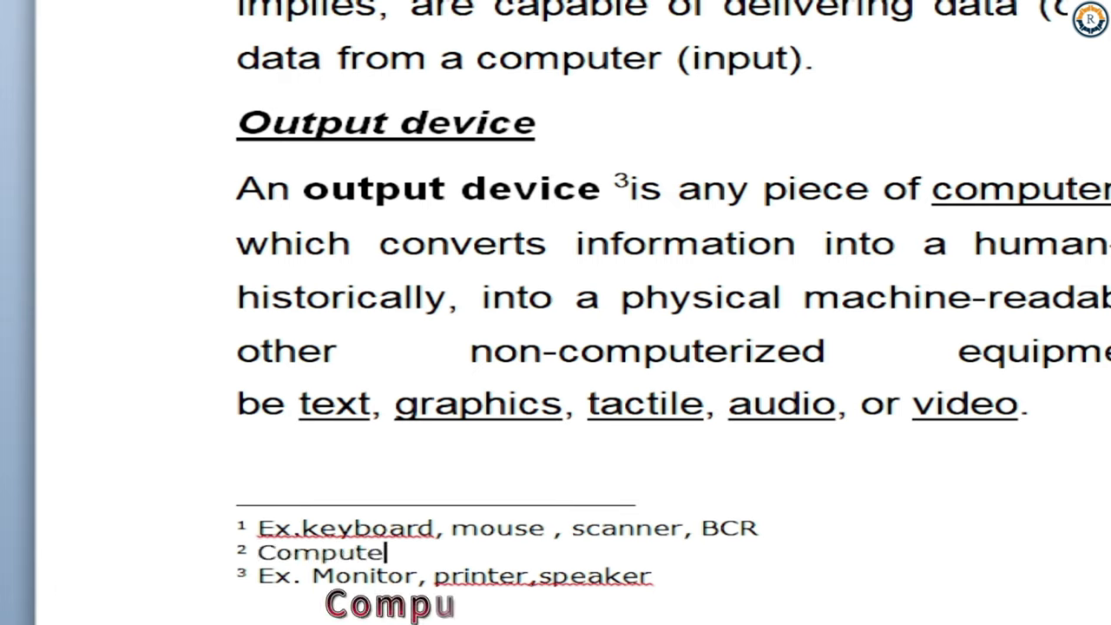
{"action": "type", "text": "r "}
{"action": "type", "text": "understand "}
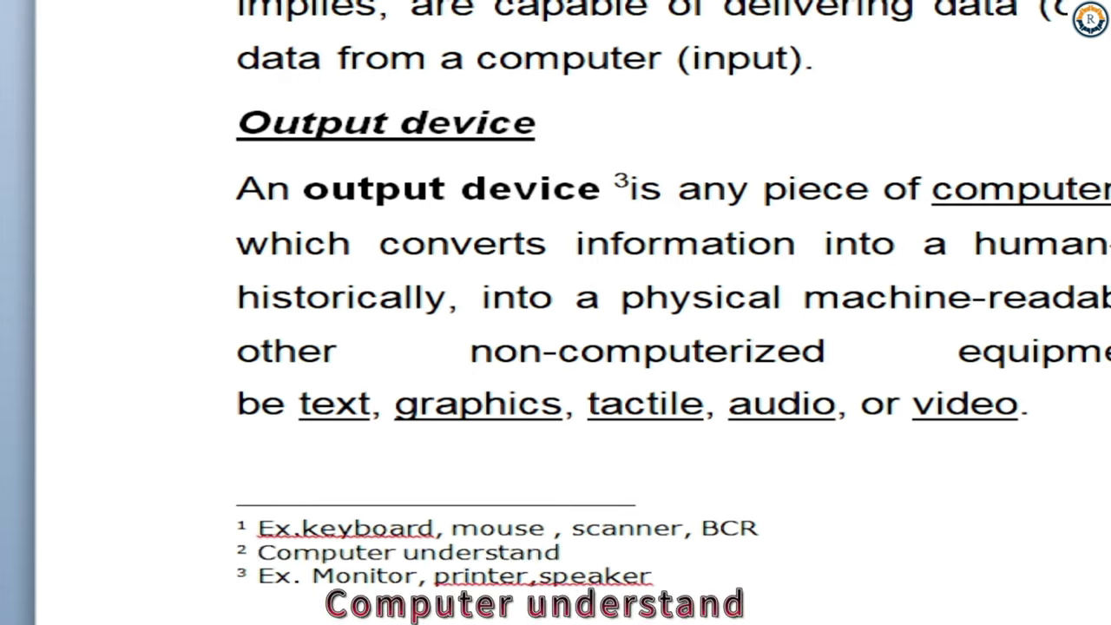
{"action": "type", "text": "binary language"}
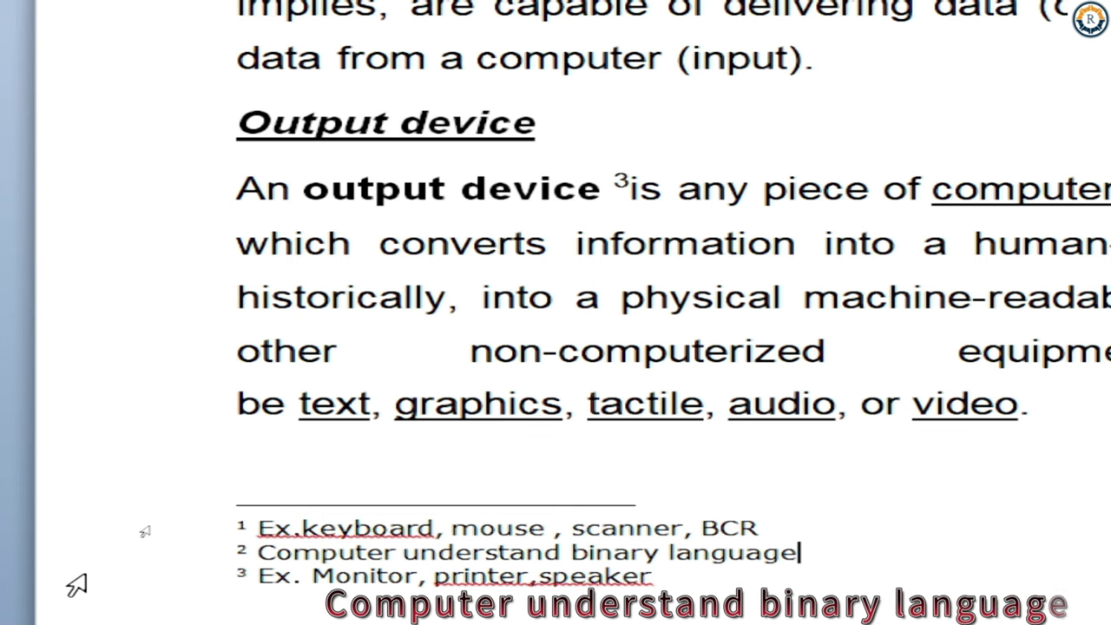
{"action": "scroll", "coordinate": [918, 245], "scroll_direction": "up", "scroll_amount": 2}
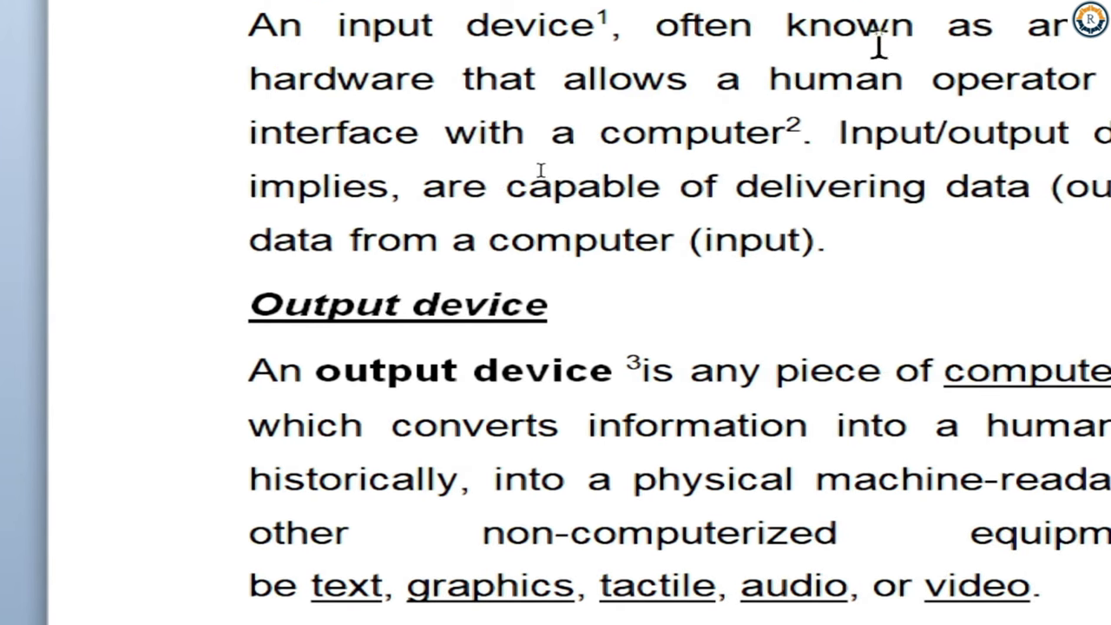
{"action": "mouse_move", "coordinate": [792, 128]}
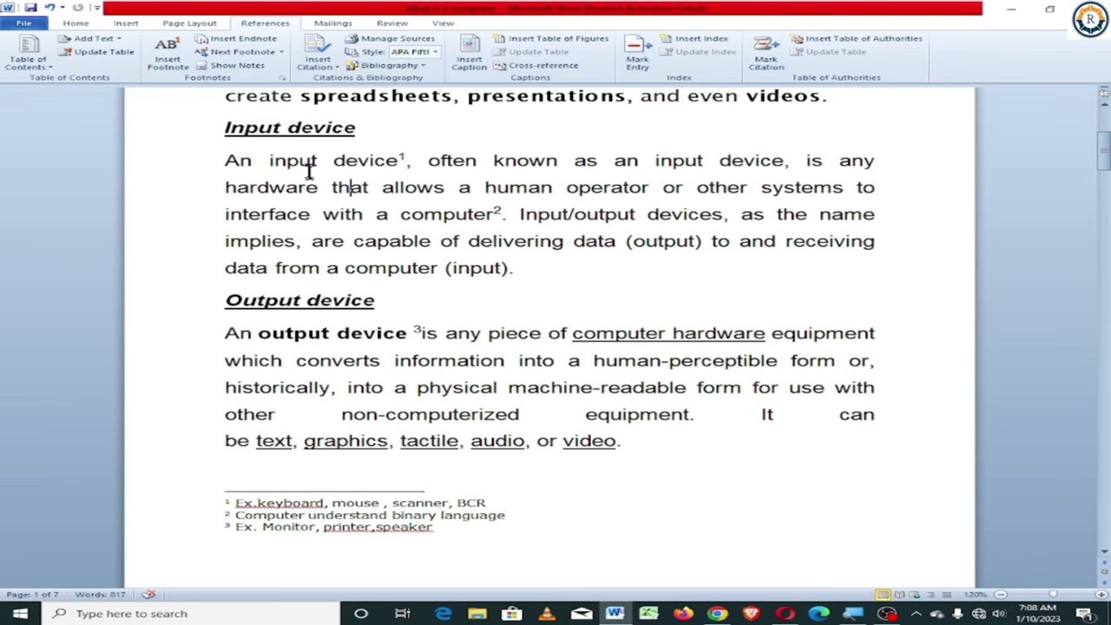
{"action": "scroll", "coordinate": [434, 252], "scroll_direction": "up", "scroll_amount": 2}
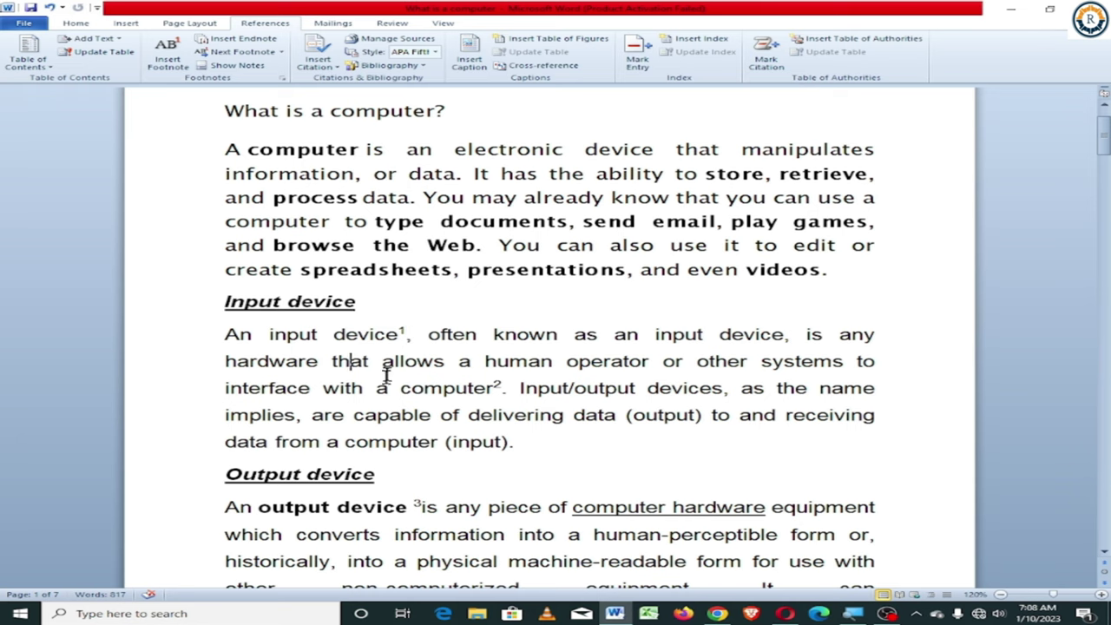
{"action": "mouse_move", "coordinate": [468, 382]}
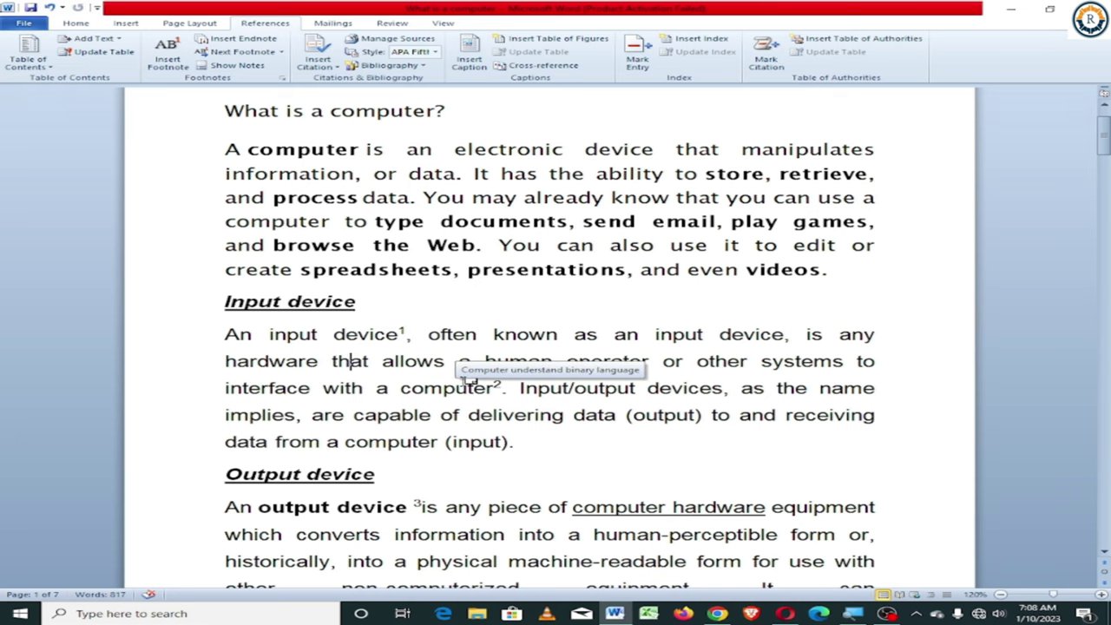
{"action": "scroll", "coordinate": [469, 379], "scroll_direction": "up", "scroll_amount": 2}
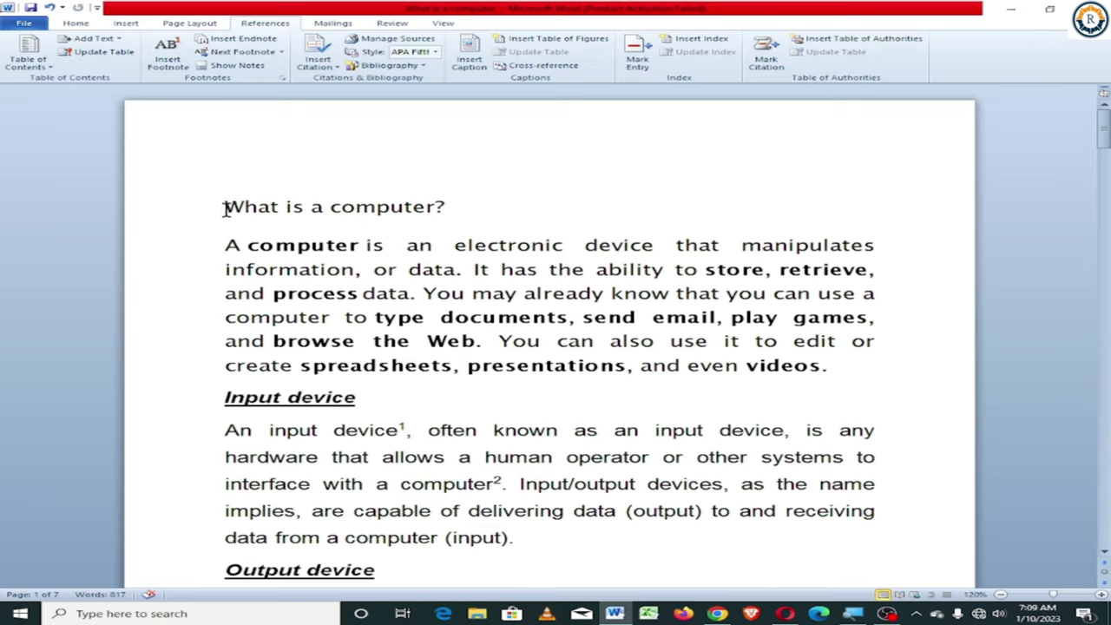
{"action": "left_click_drag", "start_coordinate": [226, 206], "coordinate": [434, 206]}
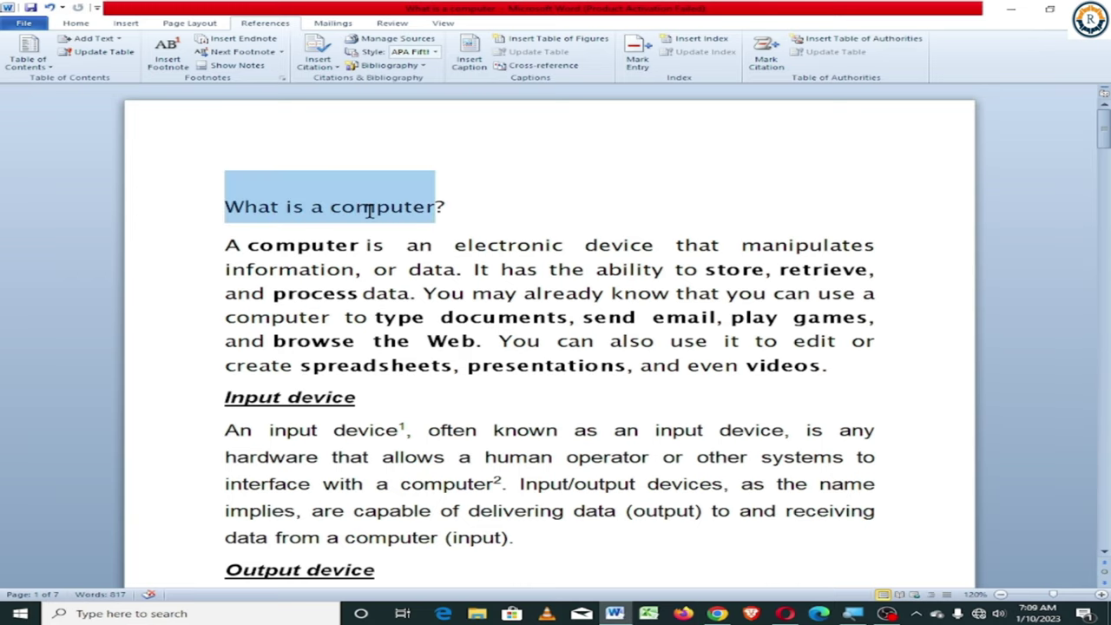
{"action": "left_click", "coordinate": [250, 39]}
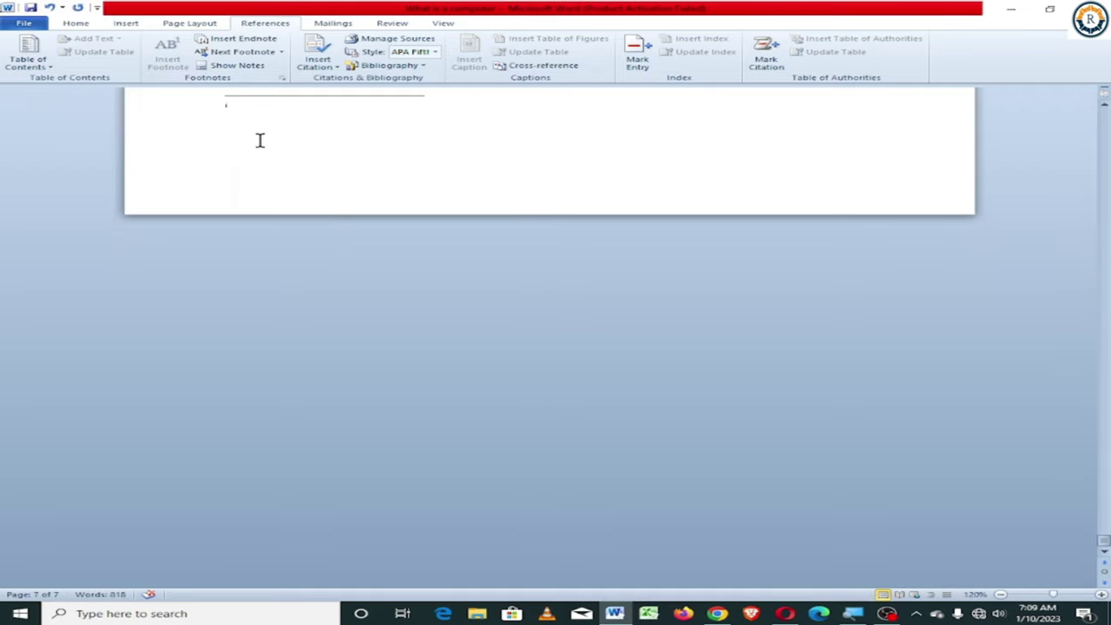
{"action": "type", "text": "www"}
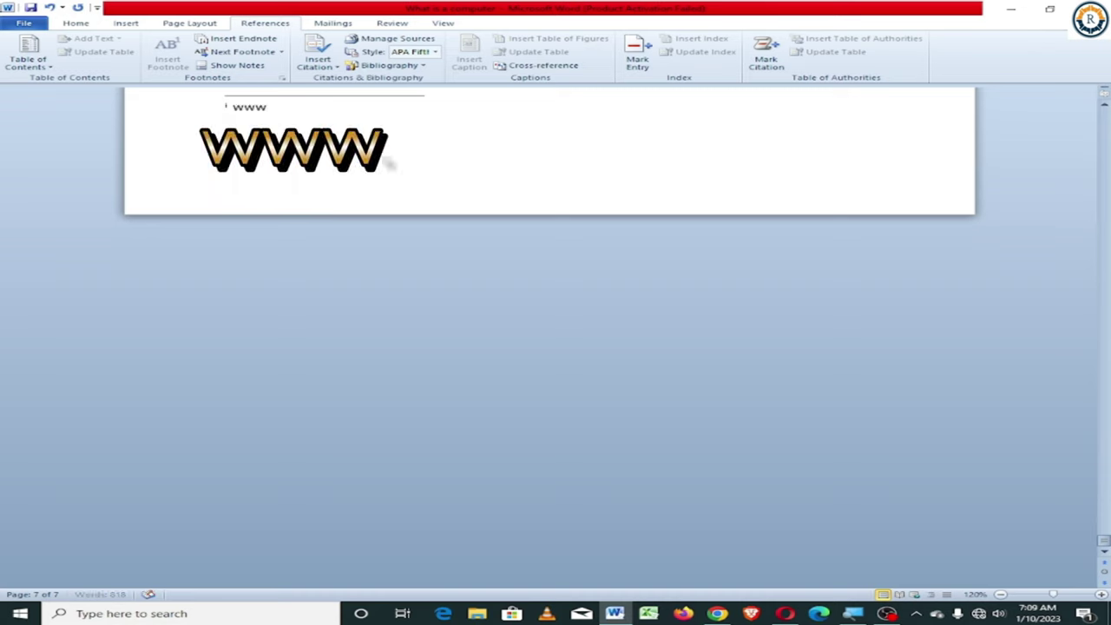
{"action": "type", "text": ".wikipe"}
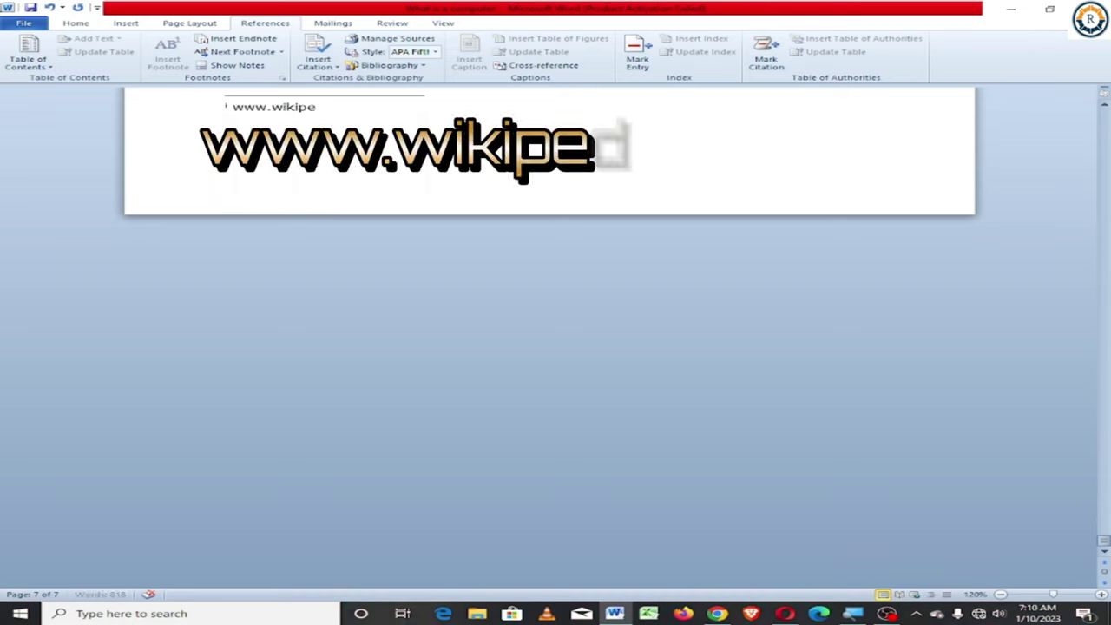
{"action": "type", "text": "dia.com"}
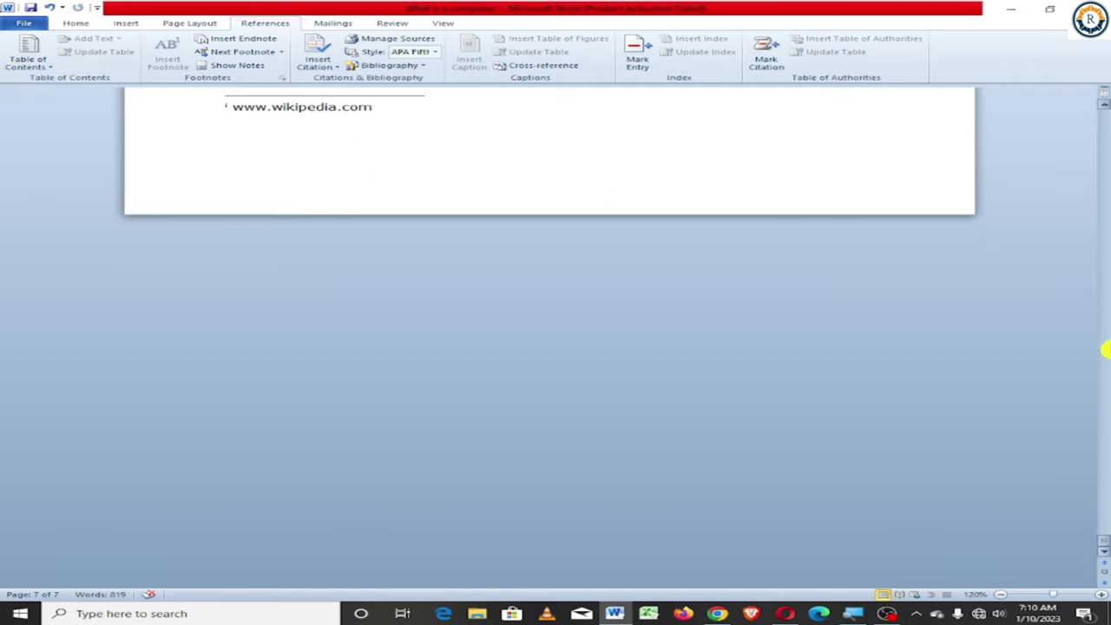
Return to the top of the document to check endnote i on the title.
{"action": "left_click", "coordinate": [1102, 116]}
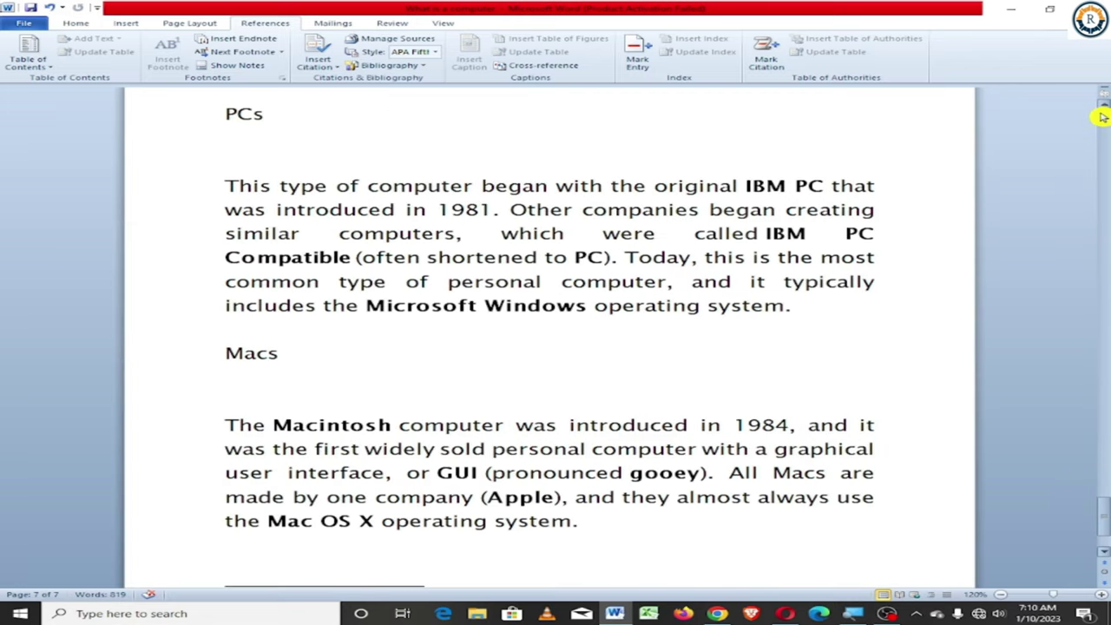
{"action": "left_click", "coordinate": [1101, 115]}
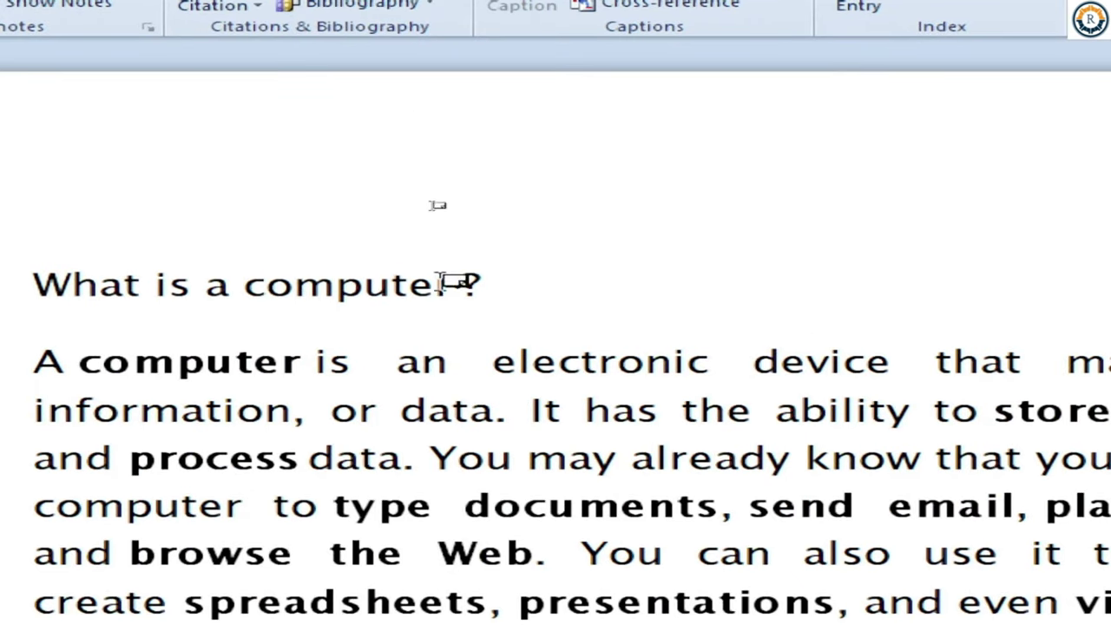
{"action": "mouse_move", "coordinate": [467, 291]}
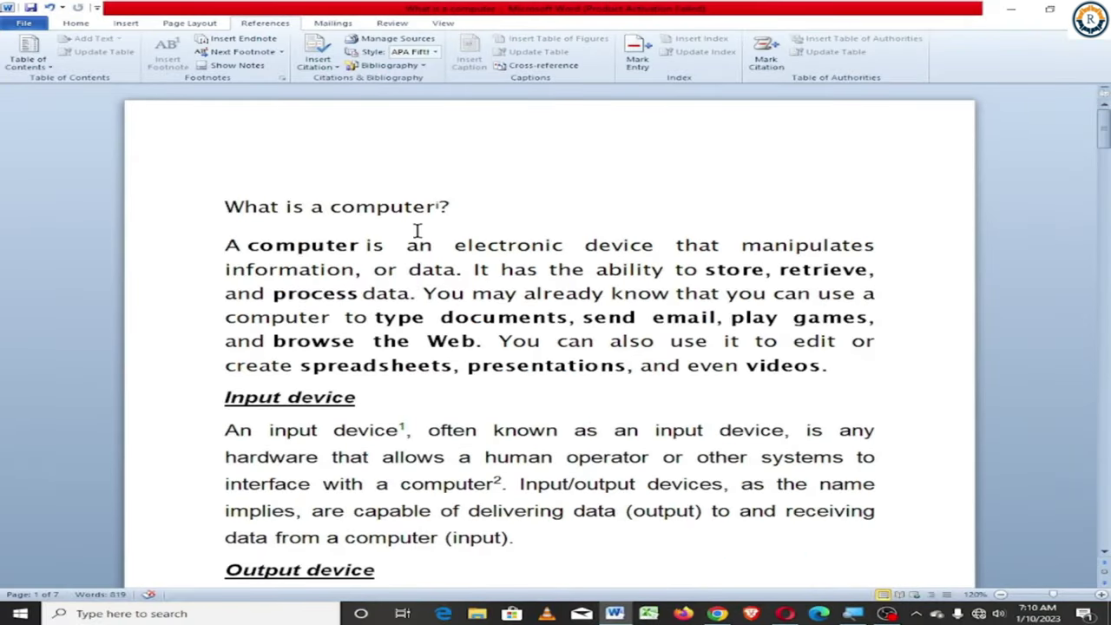
{"action": "scroll", "coordinate": [417, 229], "scroll_direction": "down", "scroll_amount": 2}
{"action": "scroll", "coordinate": [457, 300], "scroll_direction": "down", "scroll_amount": 4}
{"action": "scroll", "coordinate": [466, 342], "scroll_direction": "down", "scroll_amount": 4}
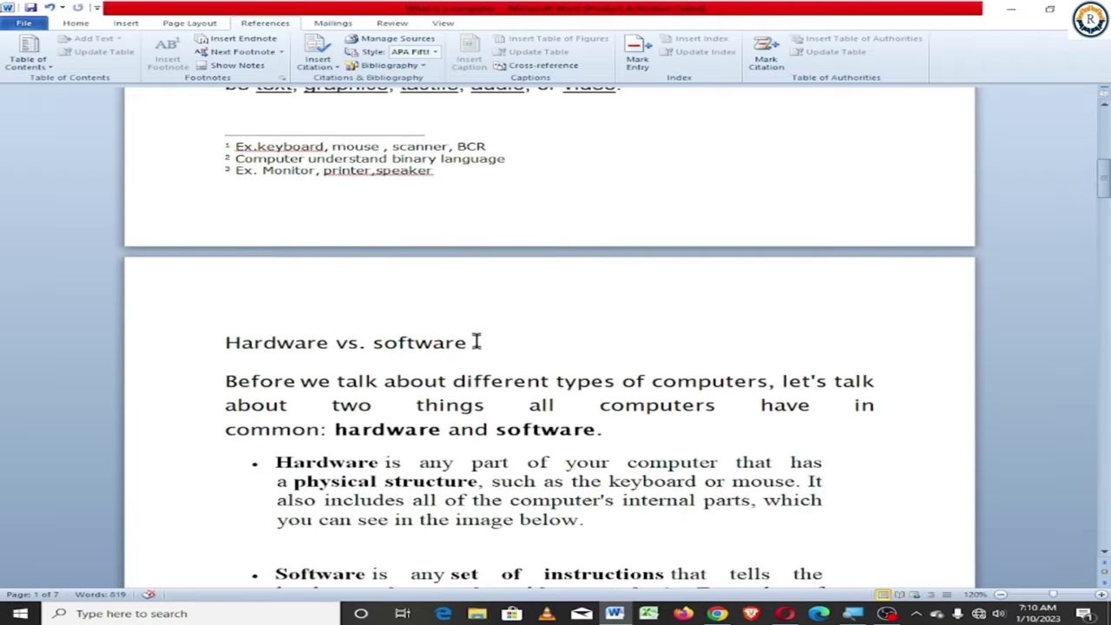
{"action": "double_click", "coordinate": [337, 231]}
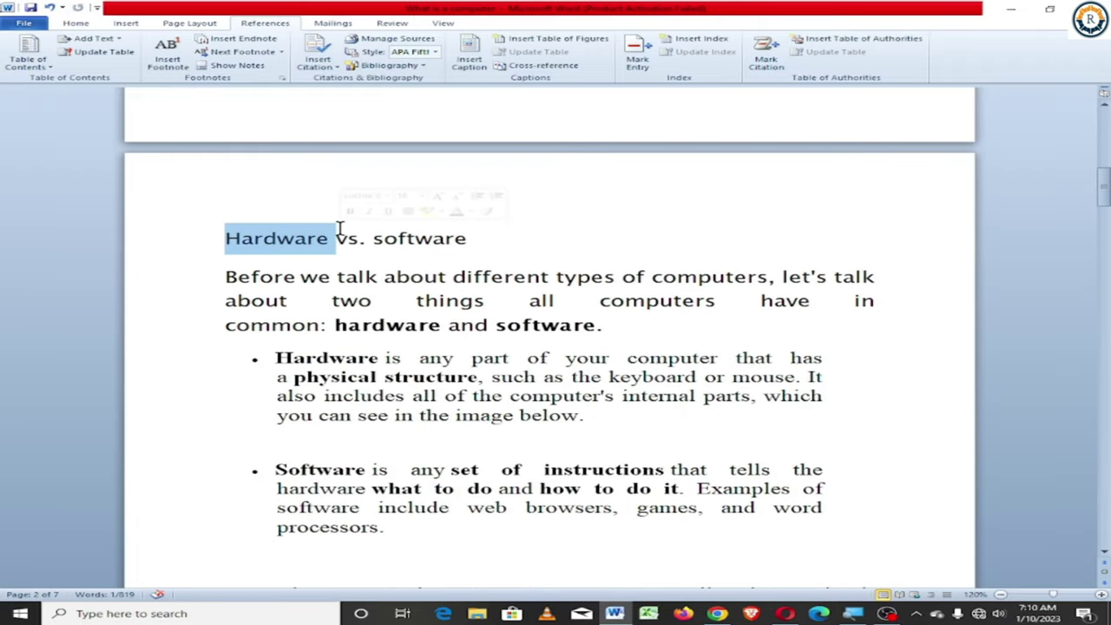
{"action": "triple_click", "coordinate": [341, 233]}
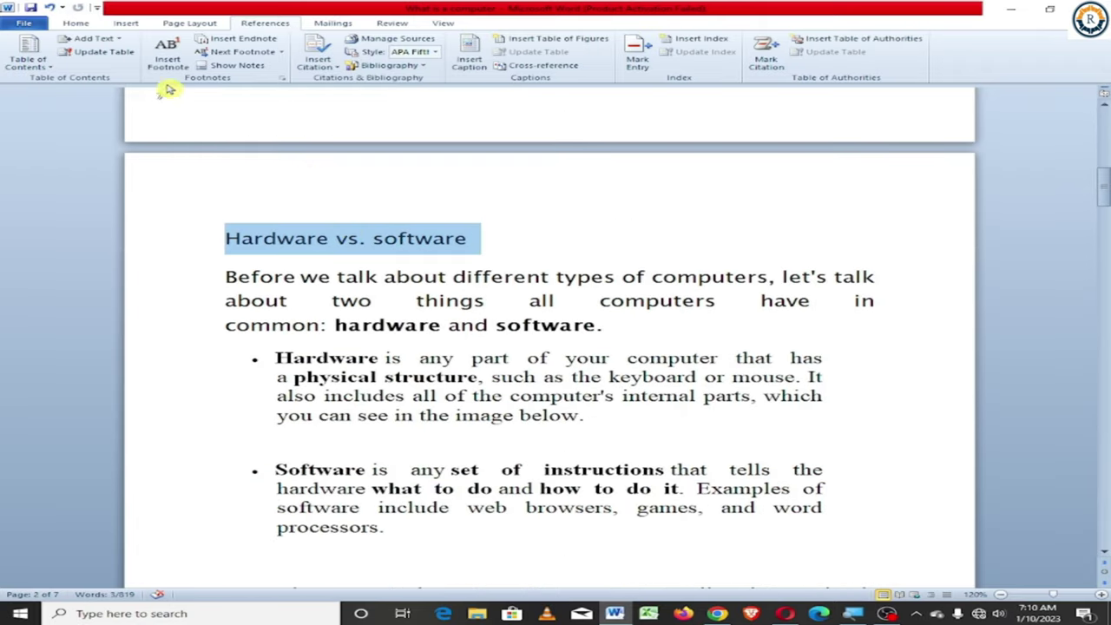
{"action": "left_click", "coordinate": [220, 41]}
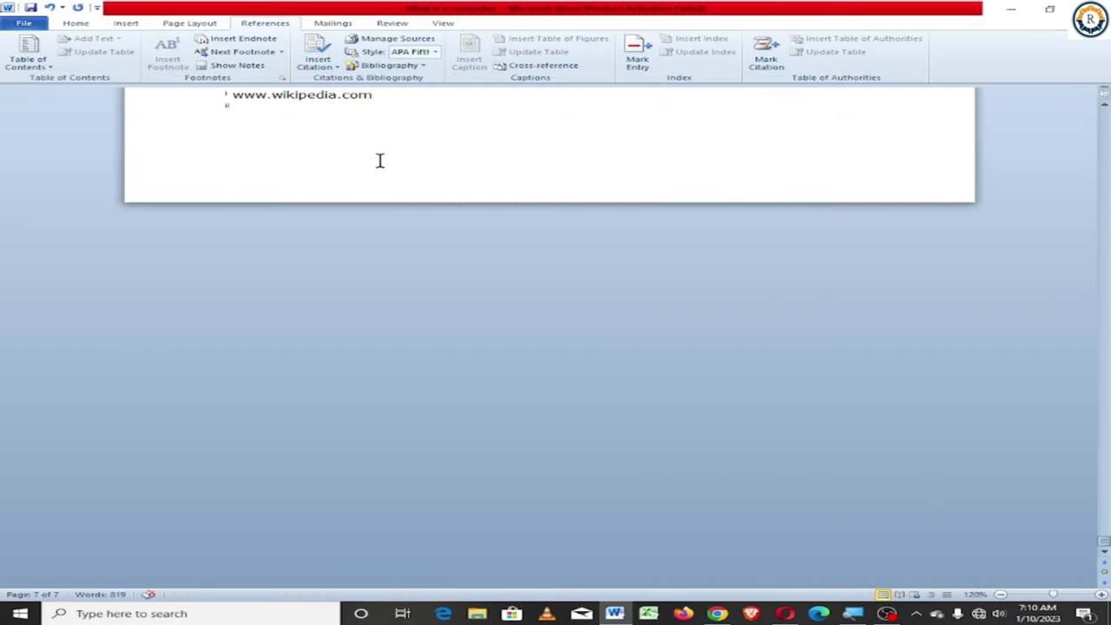
{"action": "type", "text": "www."}
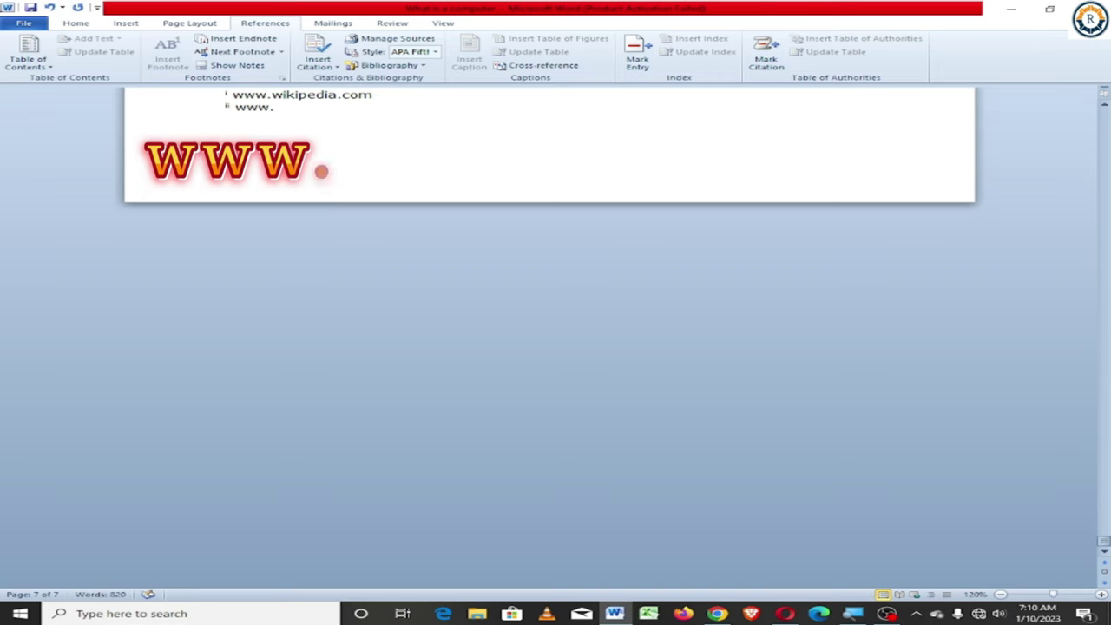
{"action": "type", "text": "hardware.com"}
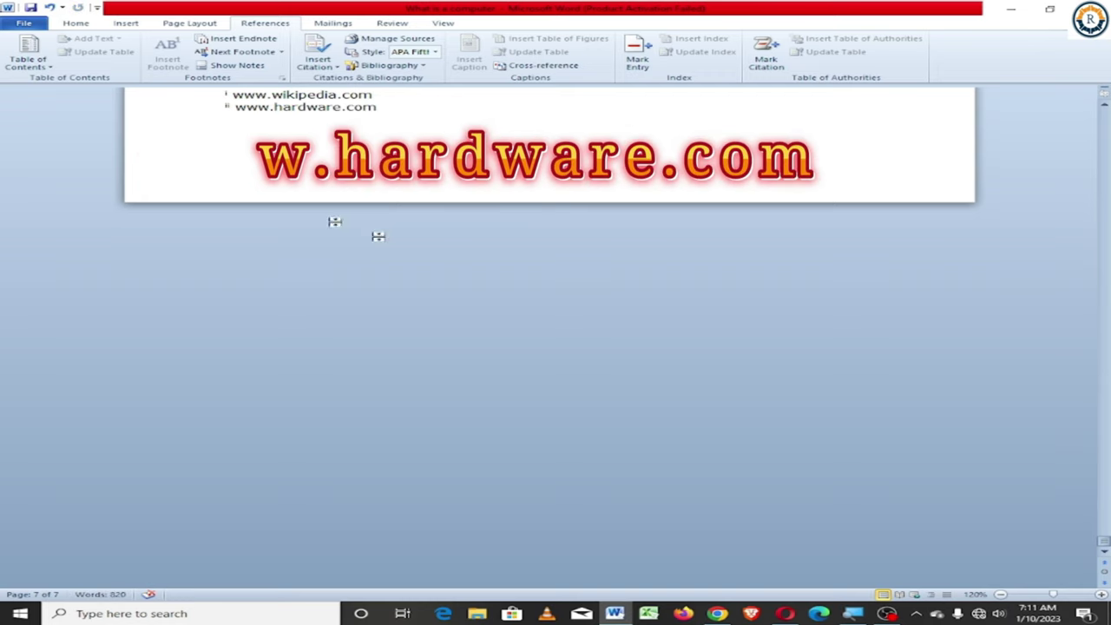
{"action": "scroll", "coordinate": [720, 293], "scroll_direction": "up", "scroll_amount": 3}
{"action": "scroll", "coordinate": [717, 292], "scroll_direction": "up", "scroll_amount": 8}
{"action": "scroll", "coordinate": [731, 286], "scroll_direction": "up", "scroll_amount": 10}
{"action": "scroll", "coordinate": [730, 286], "scroll_direction": "up", "scroll_amount": 4}
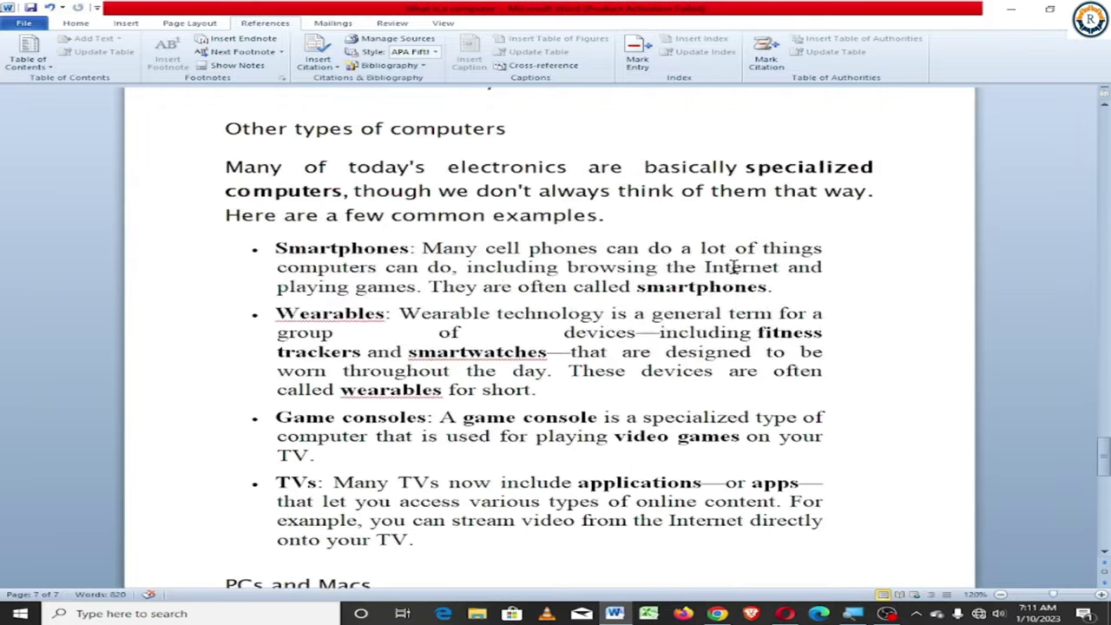
{"action": "scroll", "coordinate": [540, 254], "scroll_direction": "up", "scroll_amount": 10}
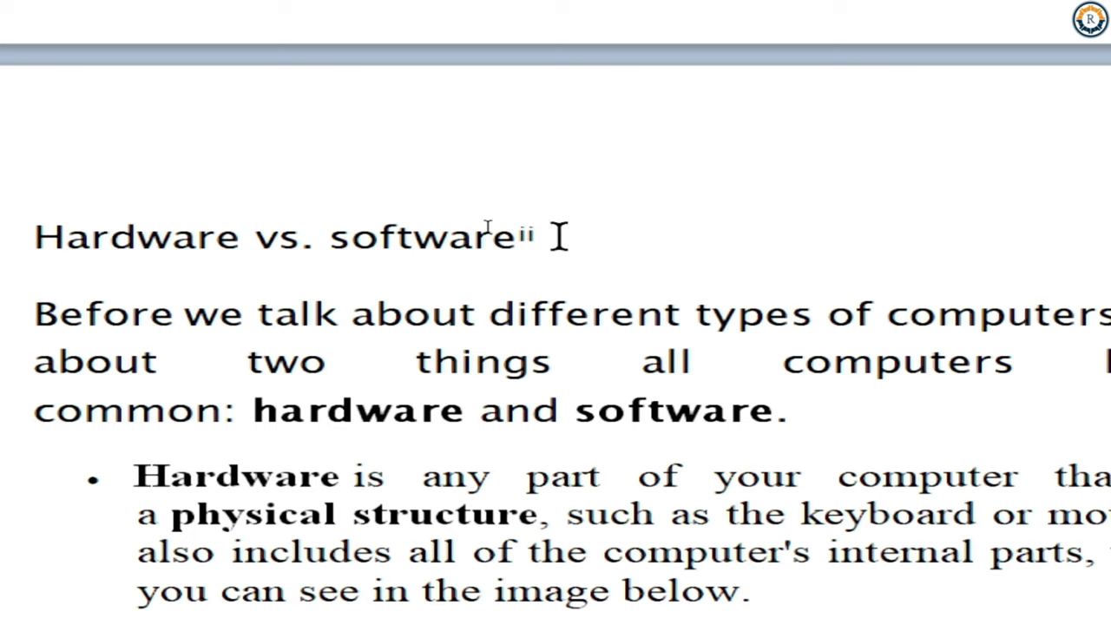
{"action": "mouse_move", "coordinate": [538, 236]}
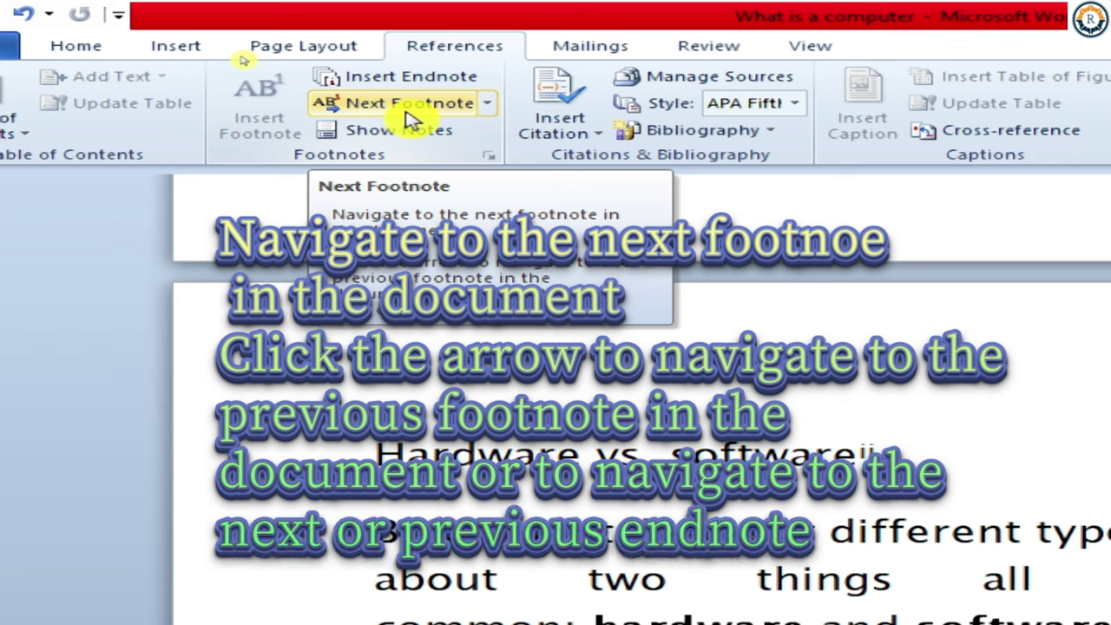
Use Next Footnote repeatedly to step through the footnote references to footnote 3.
{"action": "left_click", "coordinate": [489, 106]}
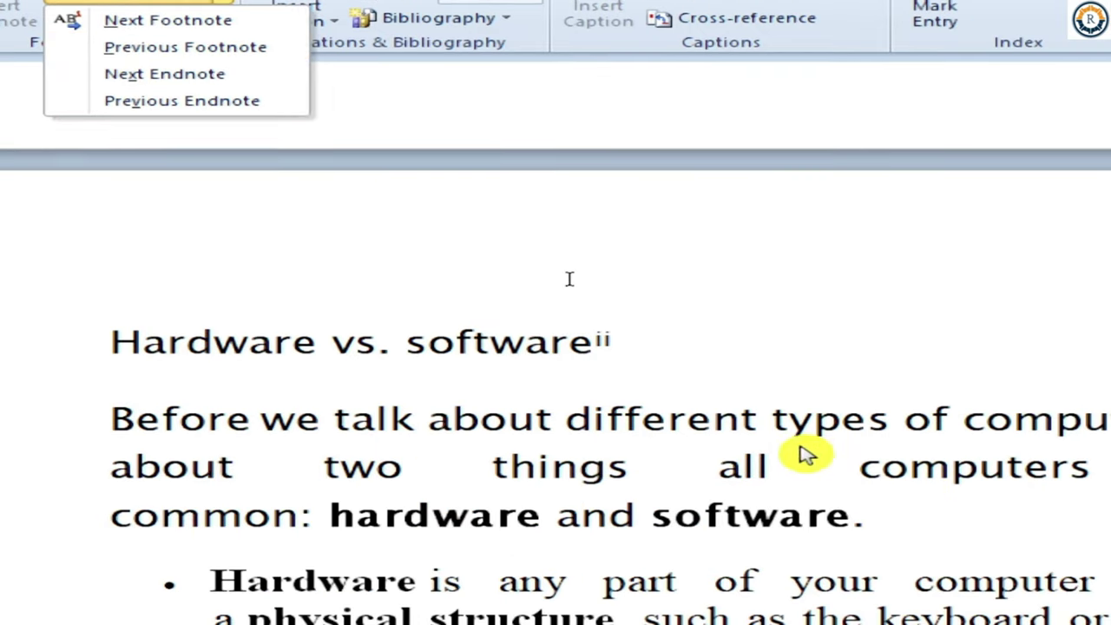
{"action": "left_click", "coordinate": [804, 455]}
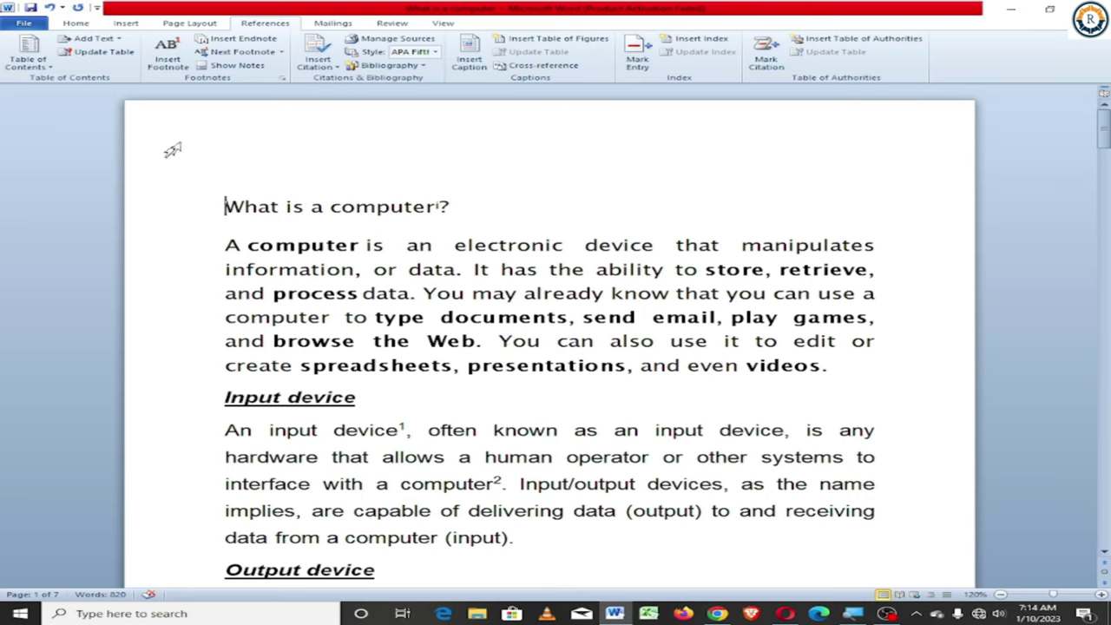
{"action": "left_click", "coordinate": [283, 52]}
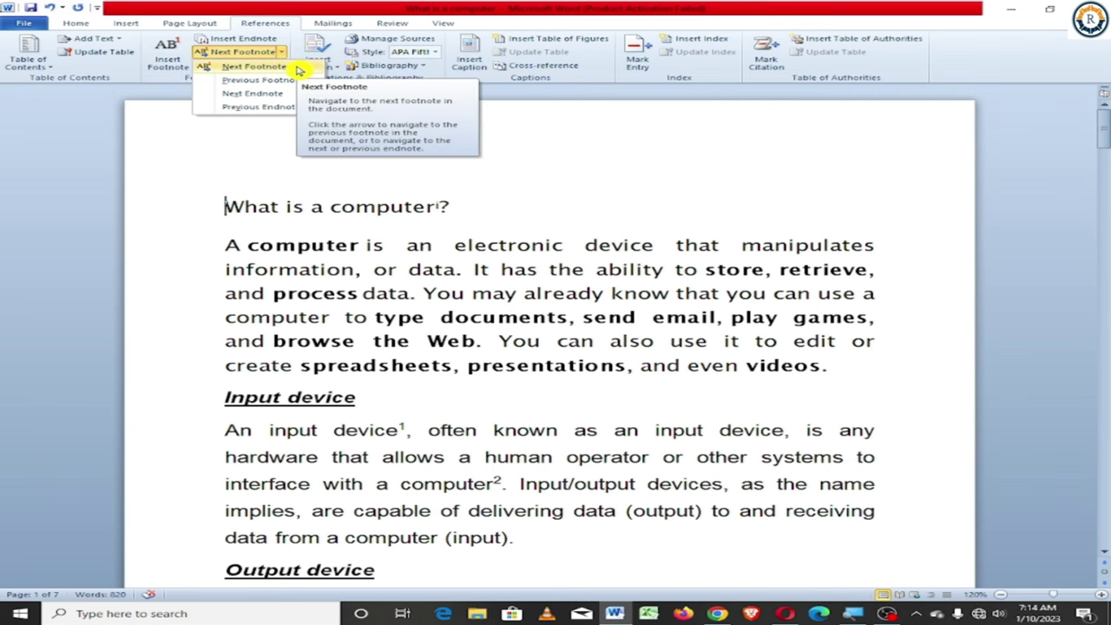
{"action": "left_click", "coordinate": [296, 67]}
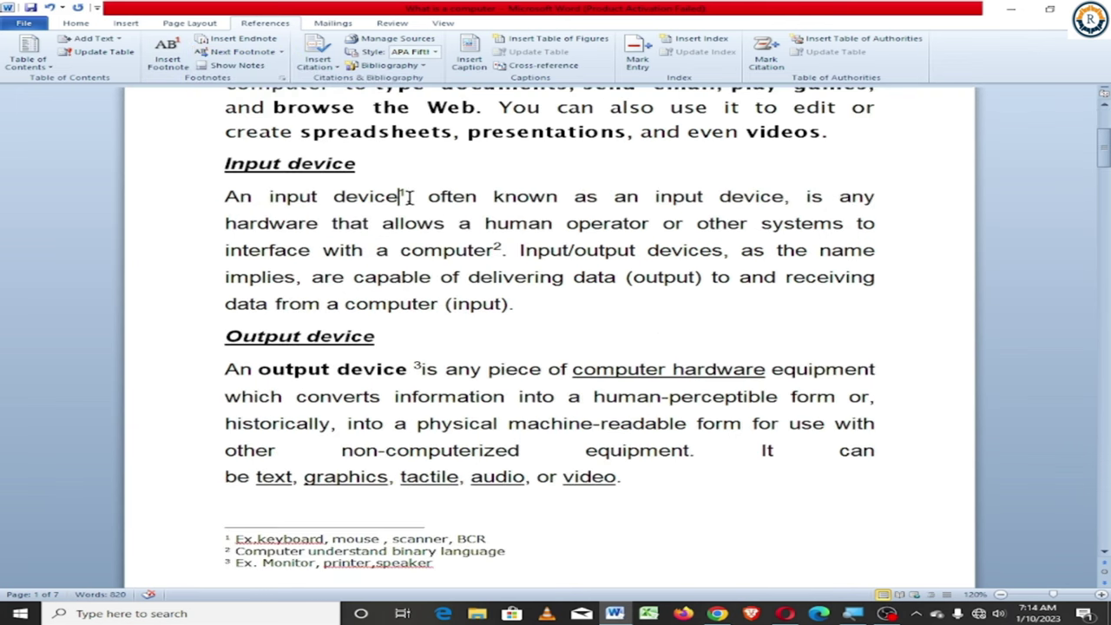
{"action": "left_click", "coordinate": [283, 52]}
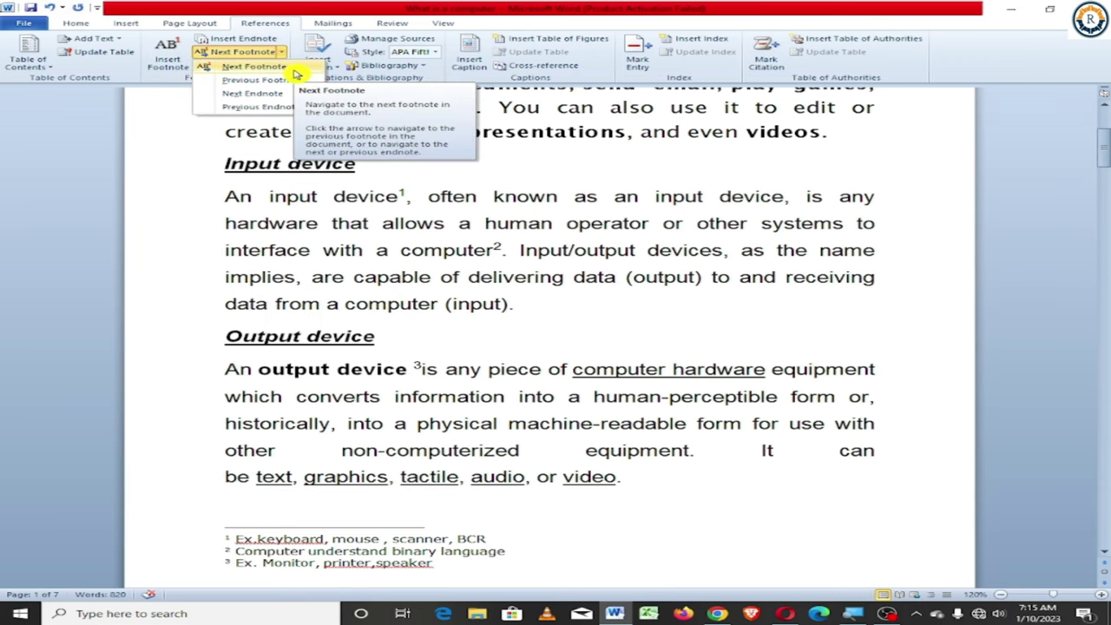
{"action": "left_click", "coordinate": [294, 69]}
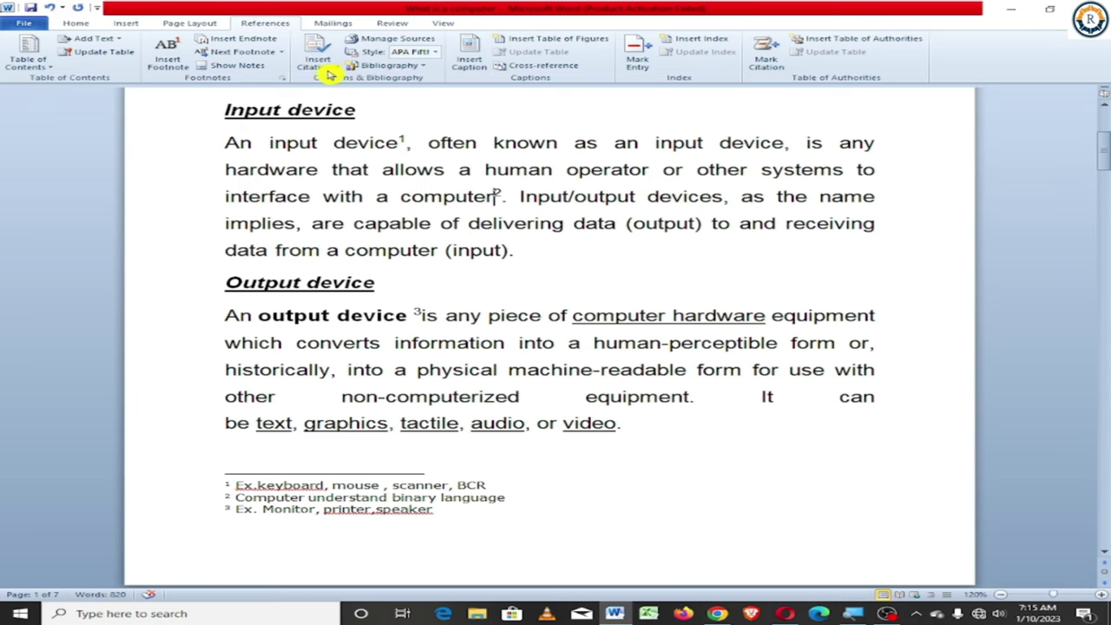
{"action": "left_click", "coordinate": [281, 52]}
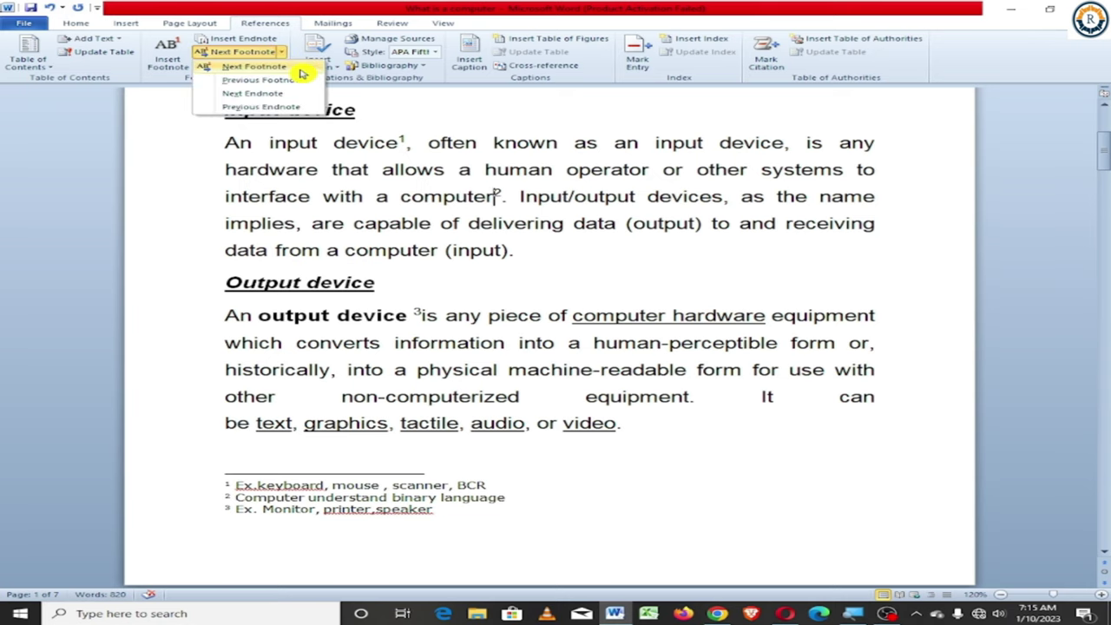
{"action": "left_click", "coordinate": [299, 69]}
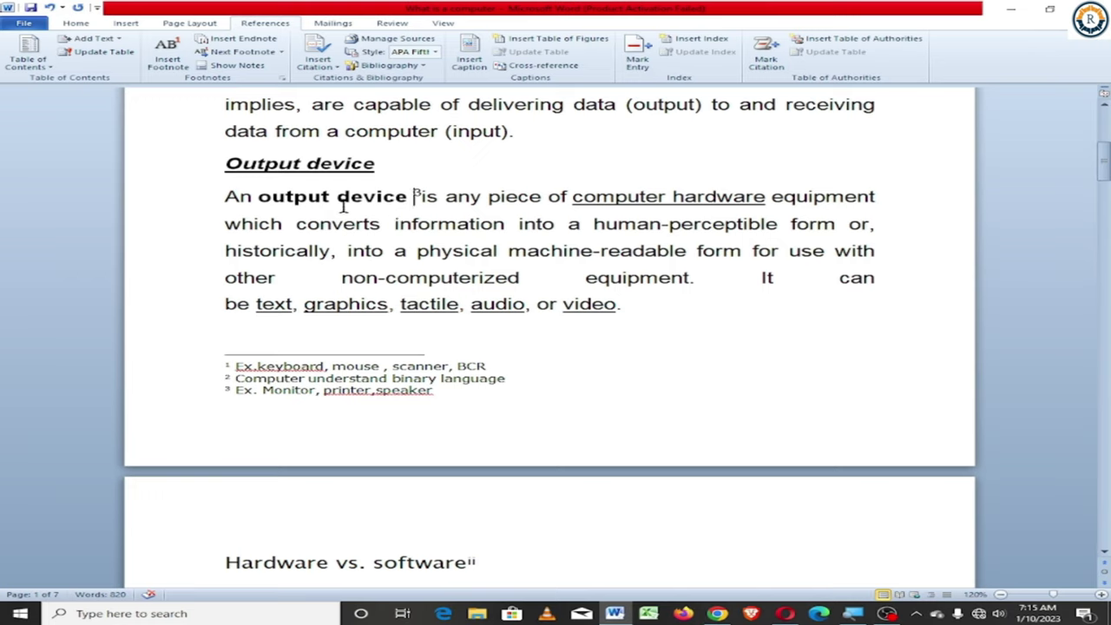
{"action": "left_click", "coordinate": [281, 54]}
{"action": "left_click", "coordinate": [288, 66]}
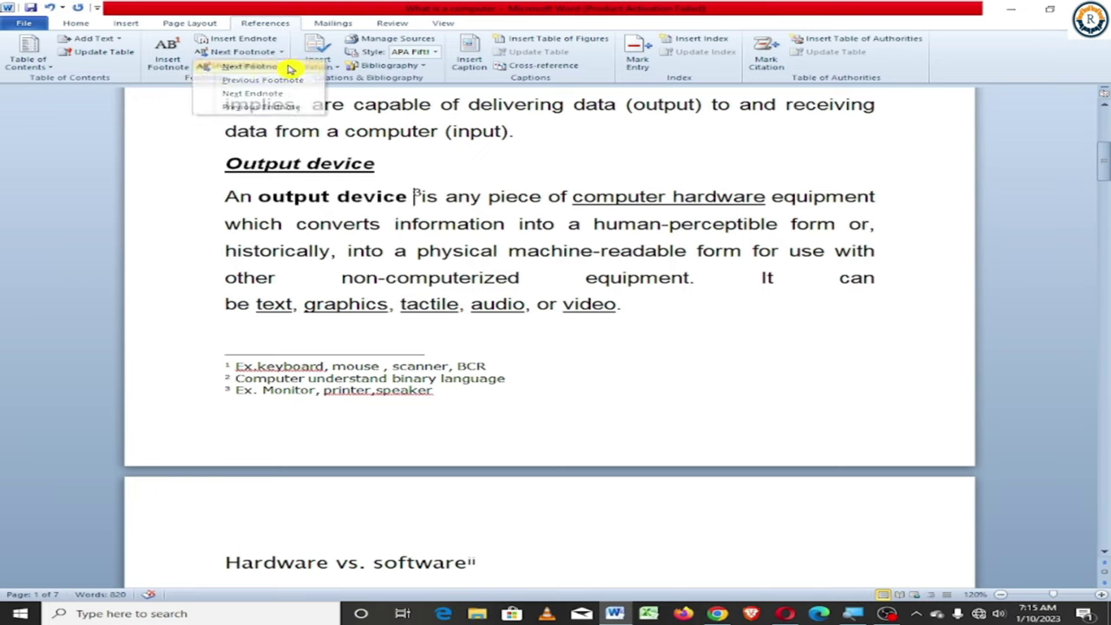
{"action": "left_click", "coordinate": [282, 53]}
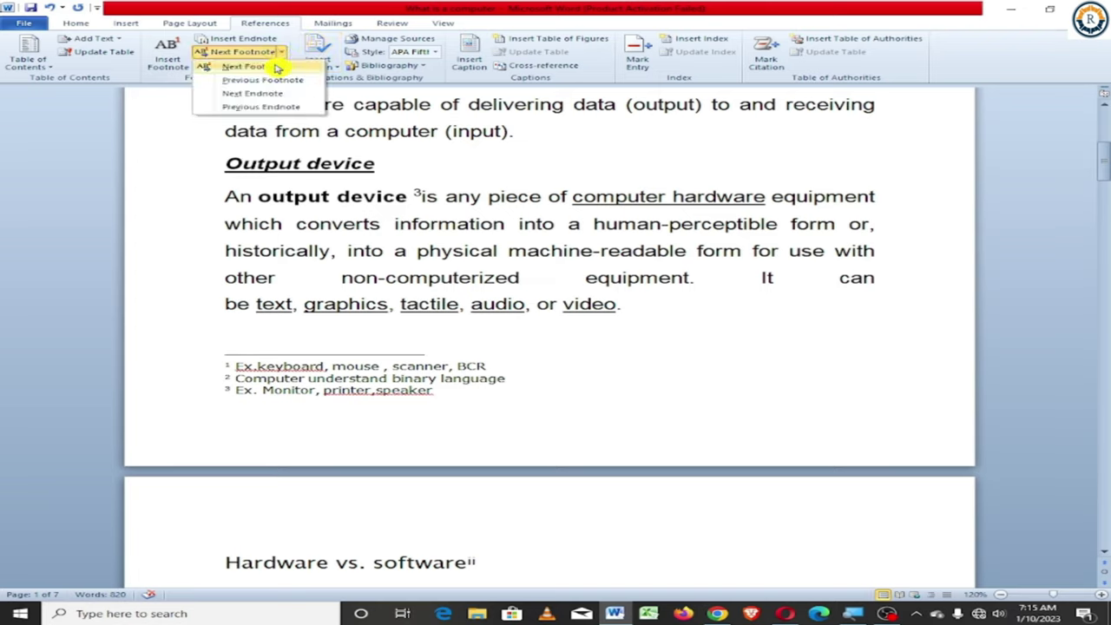
{"action": "left_click", "coordinate": [276, 70]}
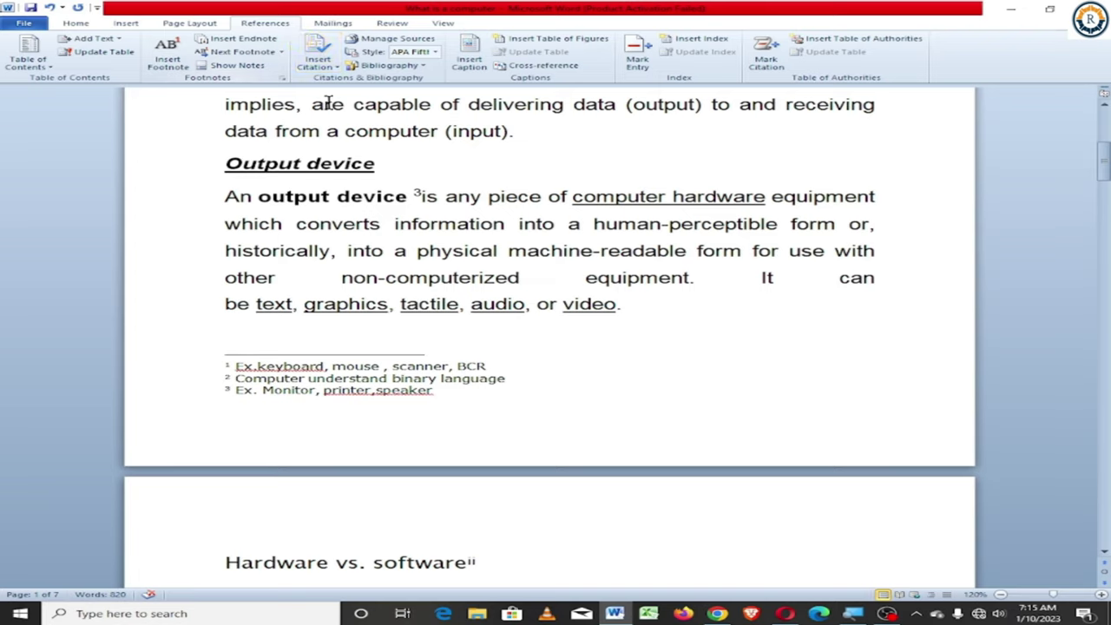
{"action": "left_click", "coordinate": [281, 53]}
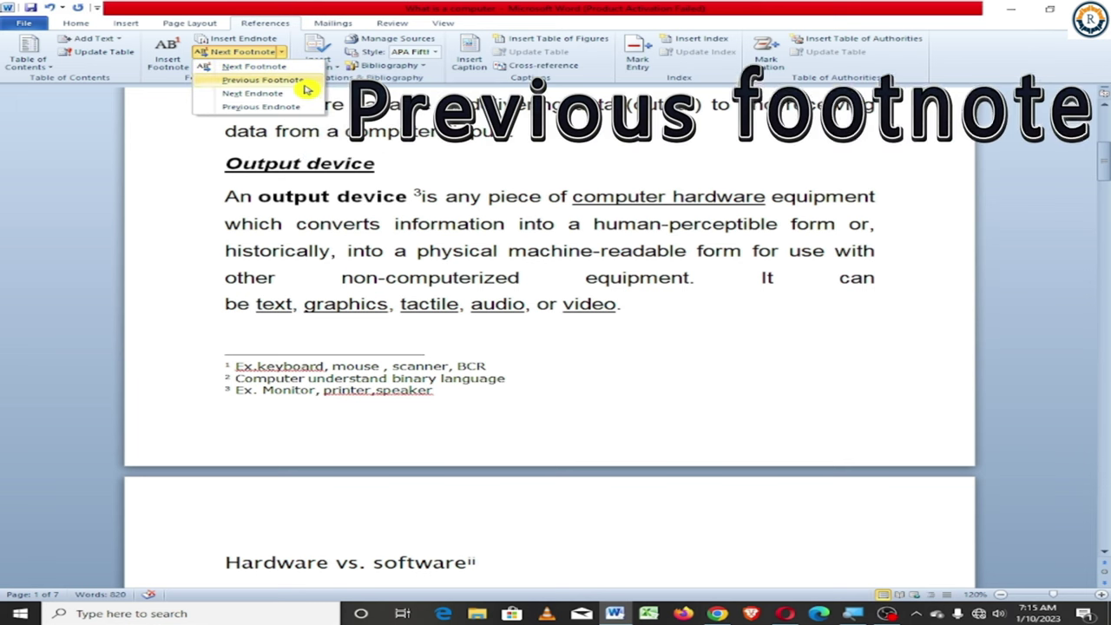
Go back to the previous footnote, then jump to endnote ii on the Hardware vs. software heading.
{"action": "left_click", "coordinate": [306, 90]}
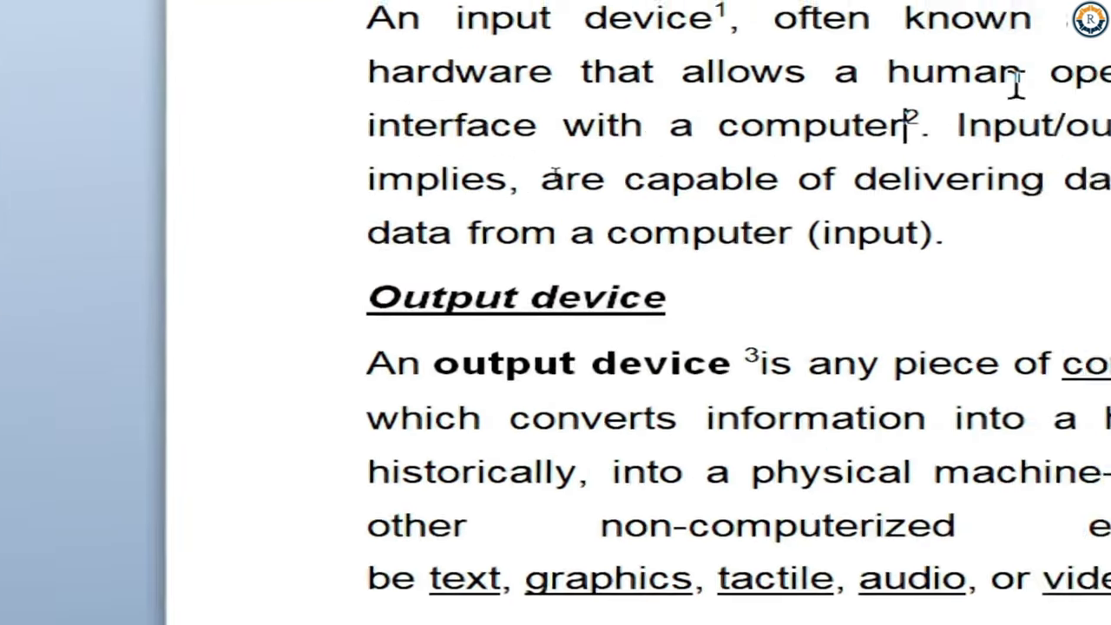
{"action": "mouse_move", "coordinate": [618, 157]}
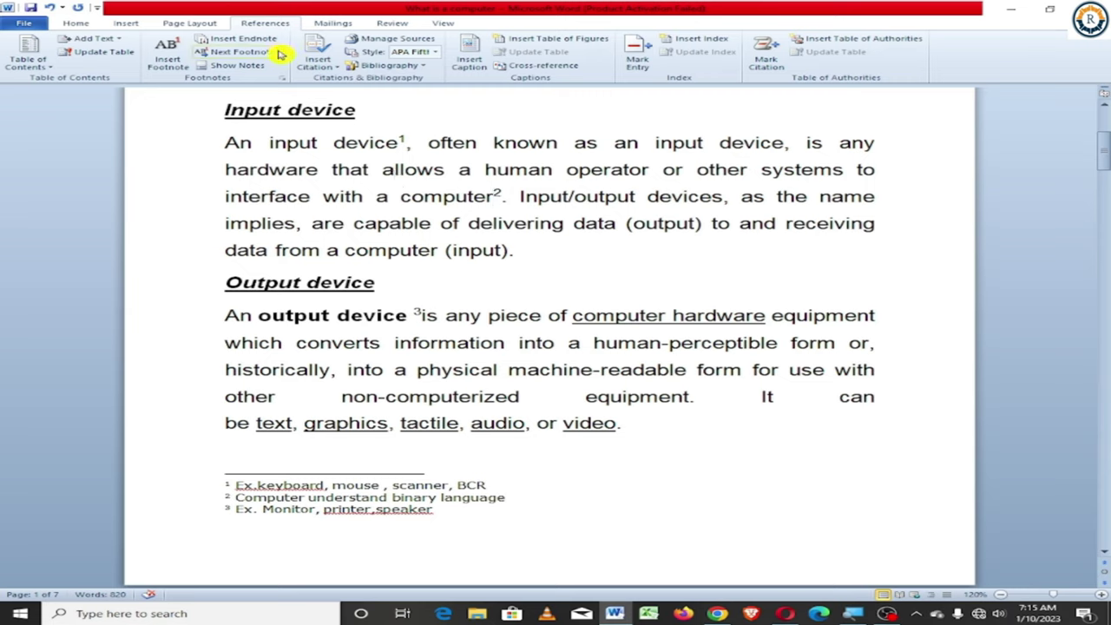
{"action": "left_click", "coordinate": [282, 54]}
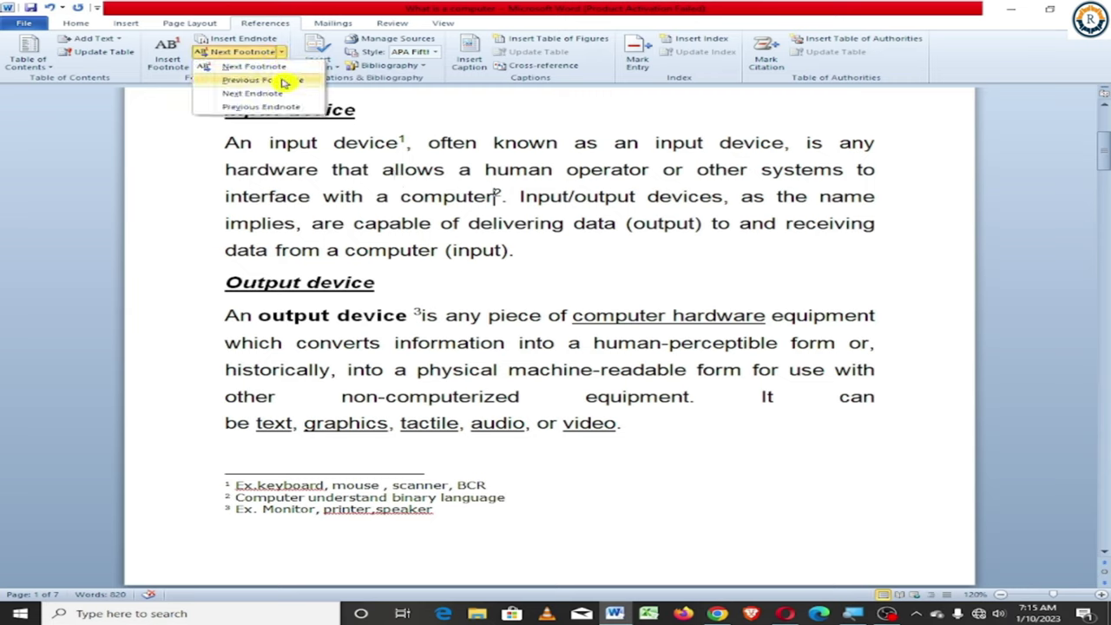
{"action": "left_click", "coordinate": [284, 82]}
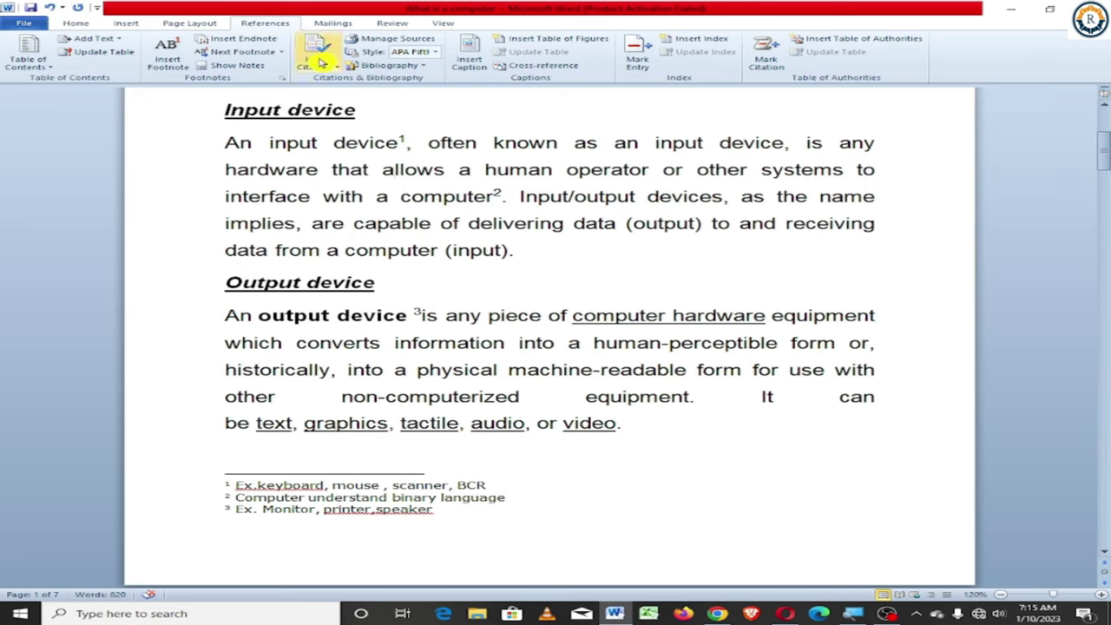
{"action": "left_click", "coordinate": [280, 53]}
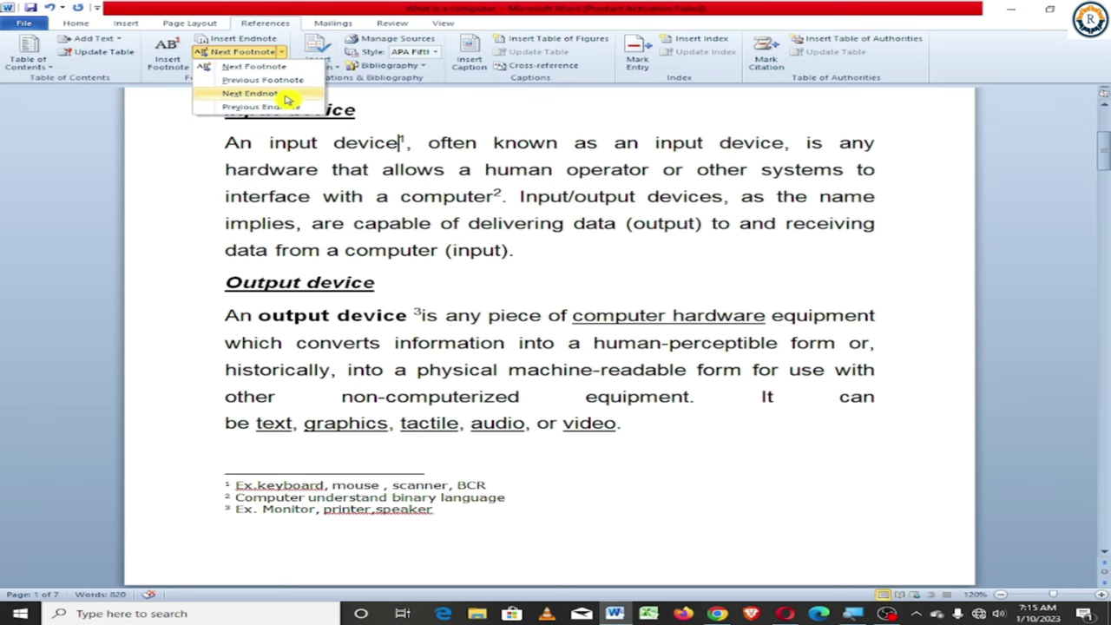
{"action": "left_click", "coordinate": [286, 97]}
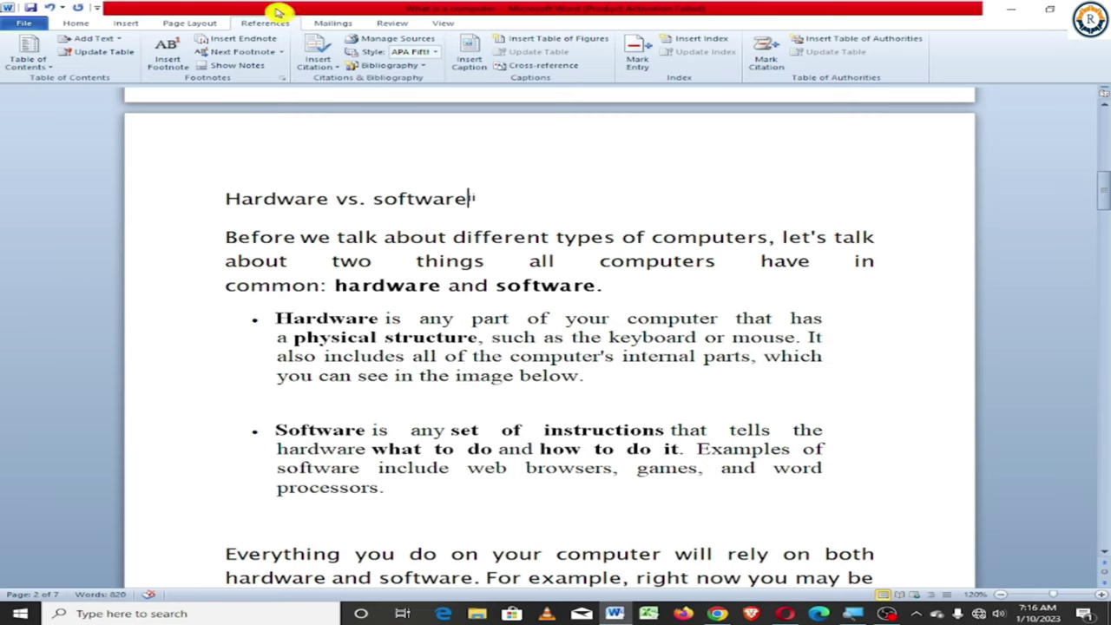
Jump back to the previous endnote and move to the document start.
{"action": "left_click", "coordinate": [281, 52]}
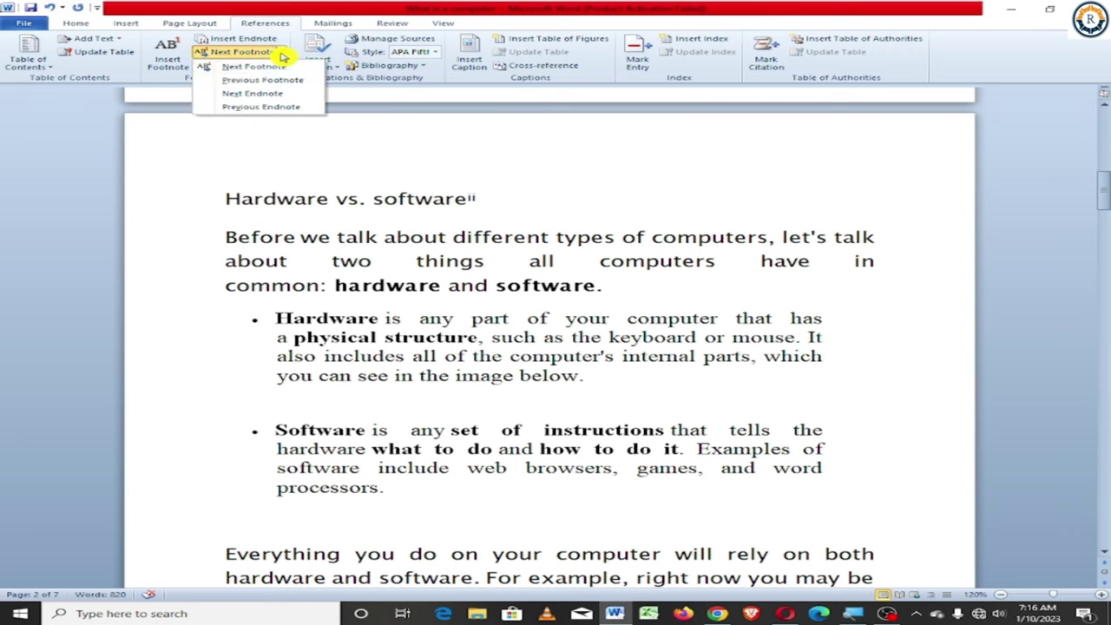
{"action": "left_click", "coordinate": [296, 109]}
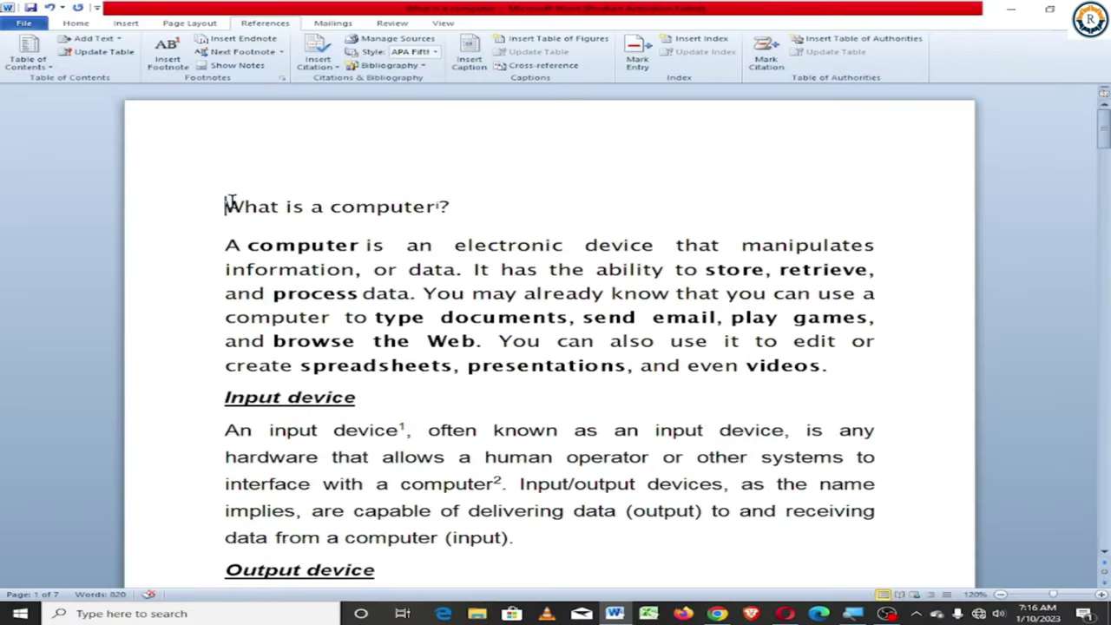
{"action": "key", "text": "ctrl+Home"}
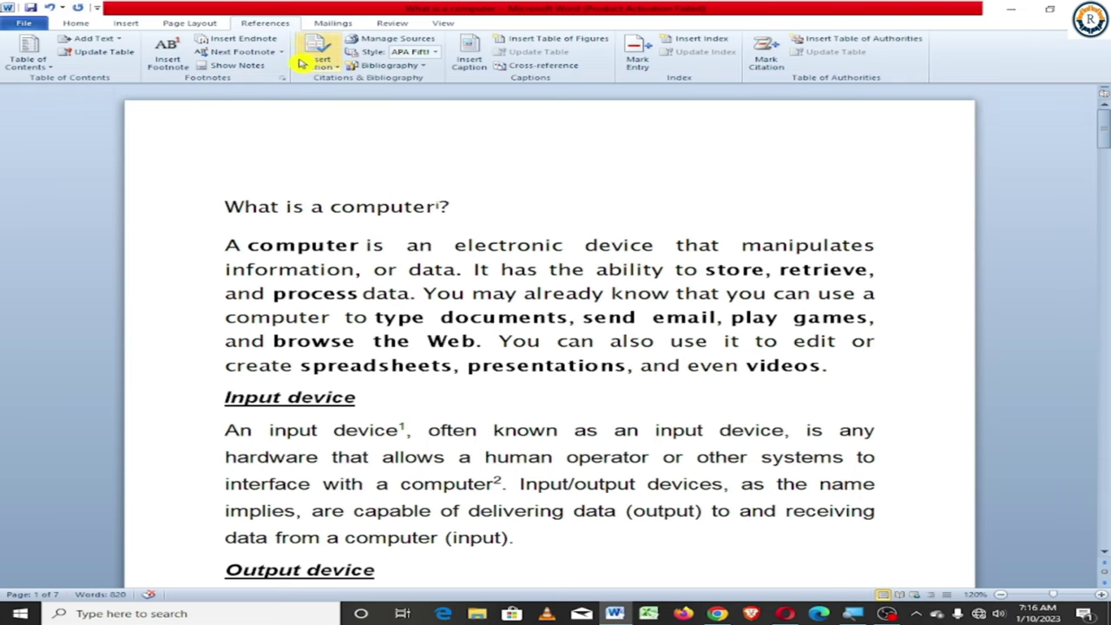
Step forward through the endnotes, then back to mark ii on the 'Hardware vs. software' heading.
{"action": "left_click", "coordinate": [281, 52]}
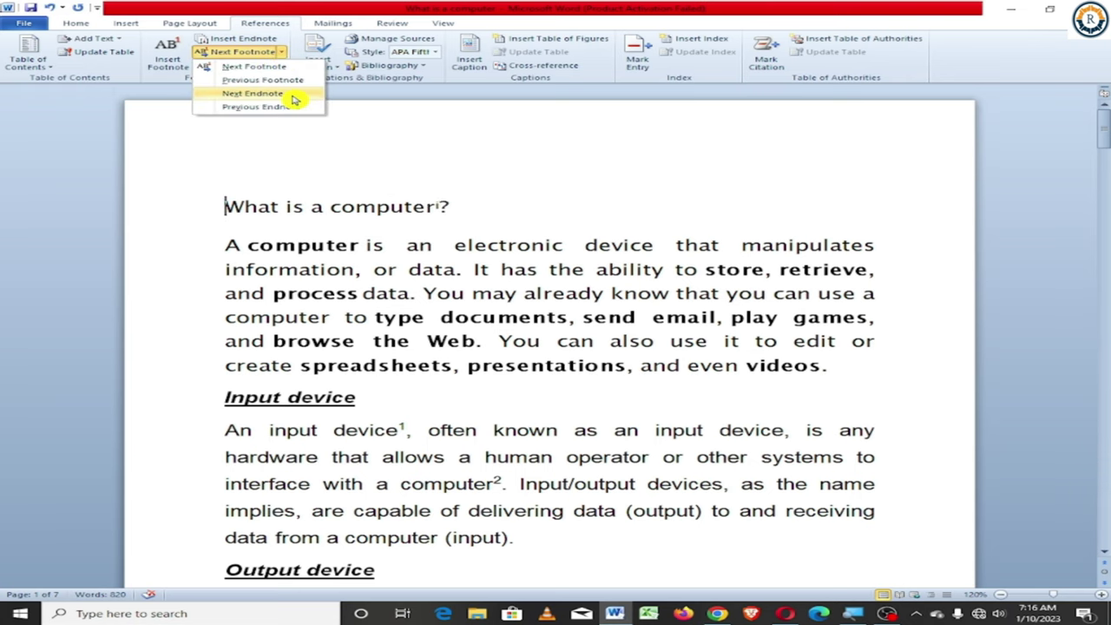
{"action": "left_click", "coordinate": [293, 94]}
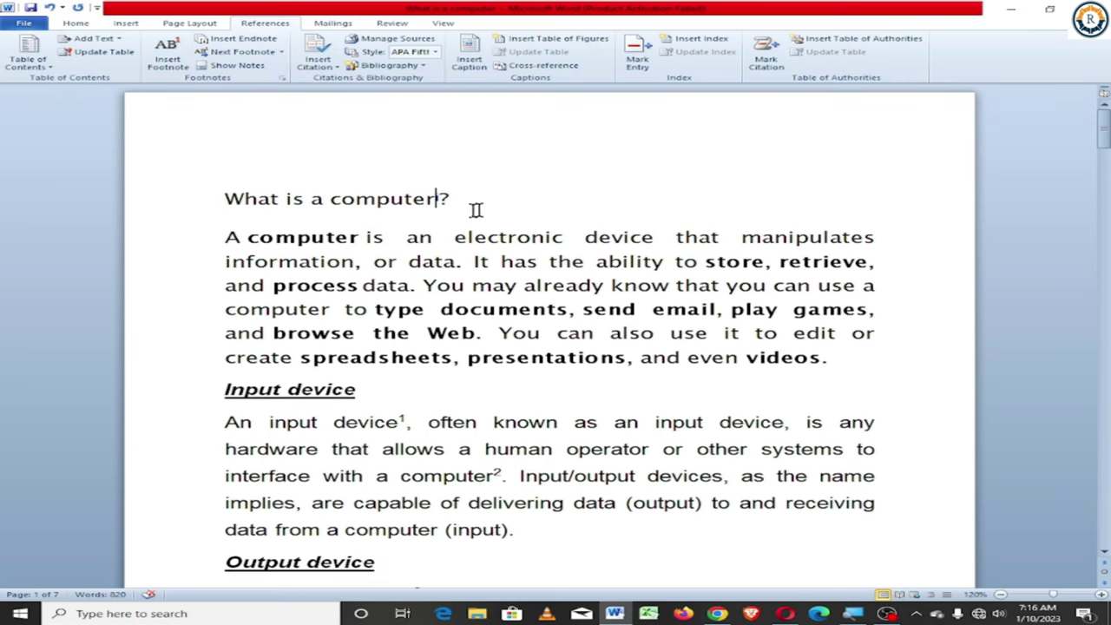
{"action": "left_click", "coordinate": [281, 52]}
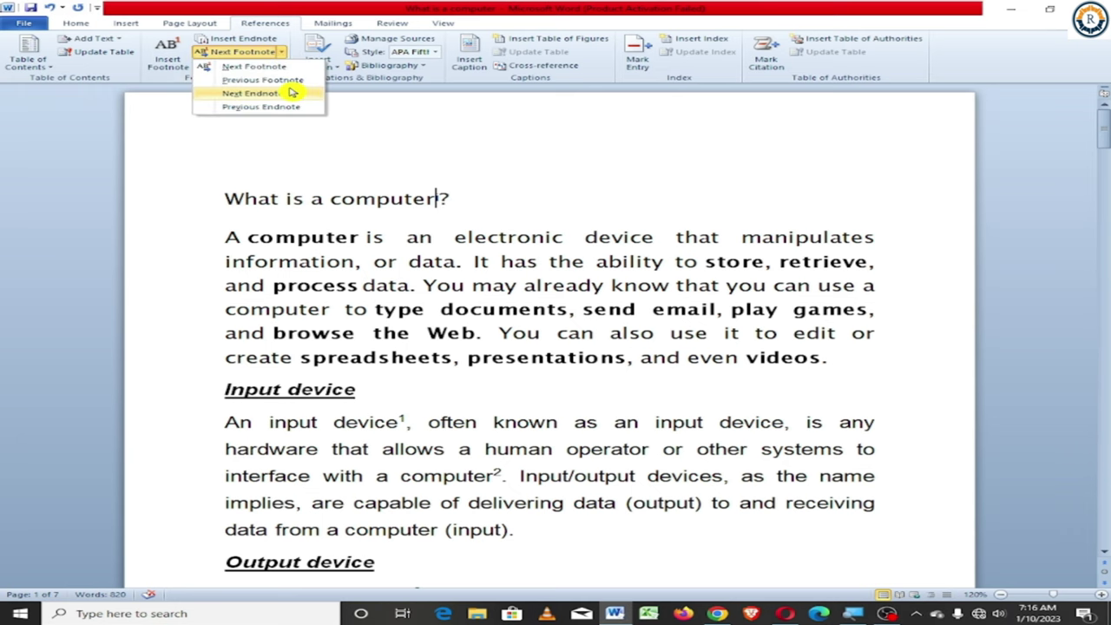
{"action": "left_click", "coordinate": [288, 93]}
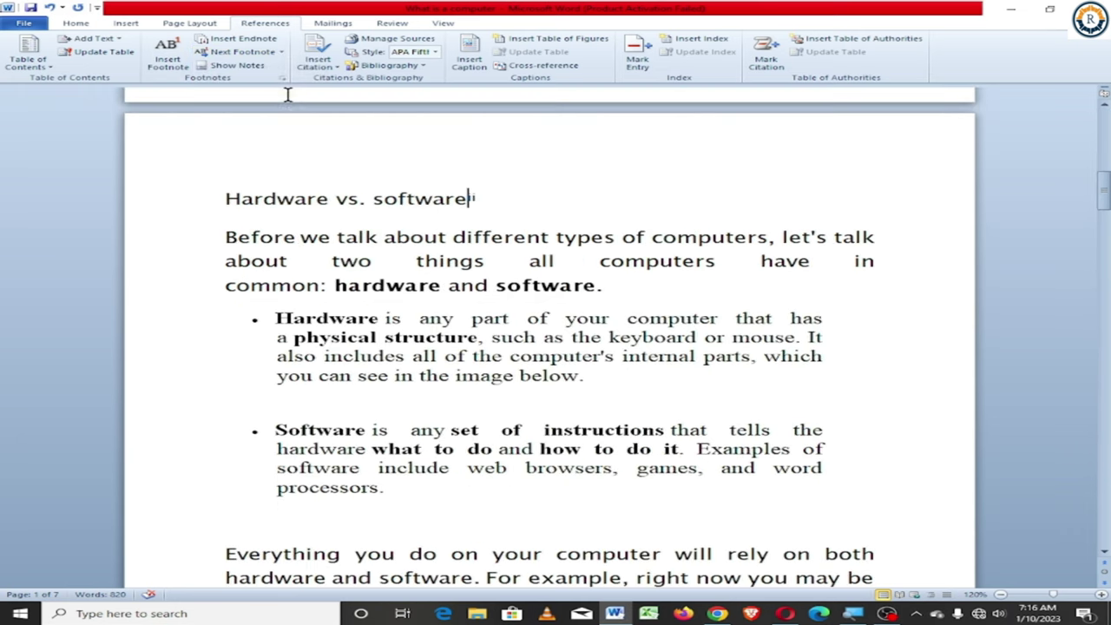
{"action": "left_click", "coordinate": [281, 53]}
{"action": "left_click", "coordinate": [281, 93]}
{"action": "left_click", "coordinate": [281, 52]}
{"action": "left_click", "coordinate": [280, 93]}
{"action": "left_click", "coordinate": [281, 52]}
{"action": "left_click", "coordinate": [300, 108]}
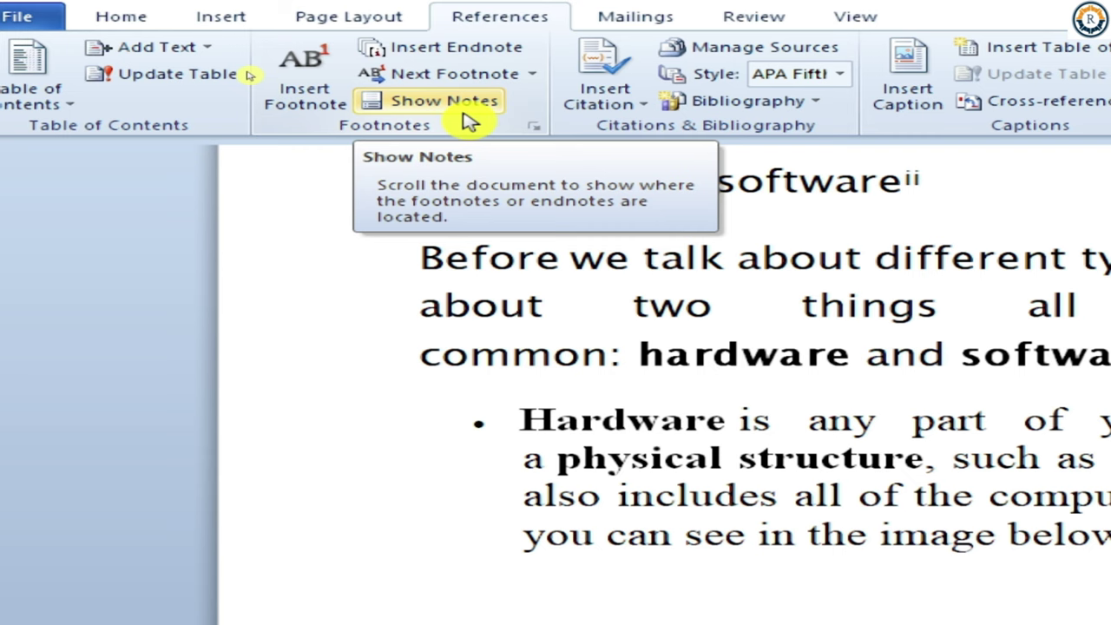
View the footnote area, then return to footnote 3's reference in the text.
{"action": "left_click", "coordinate": [458, 119]}
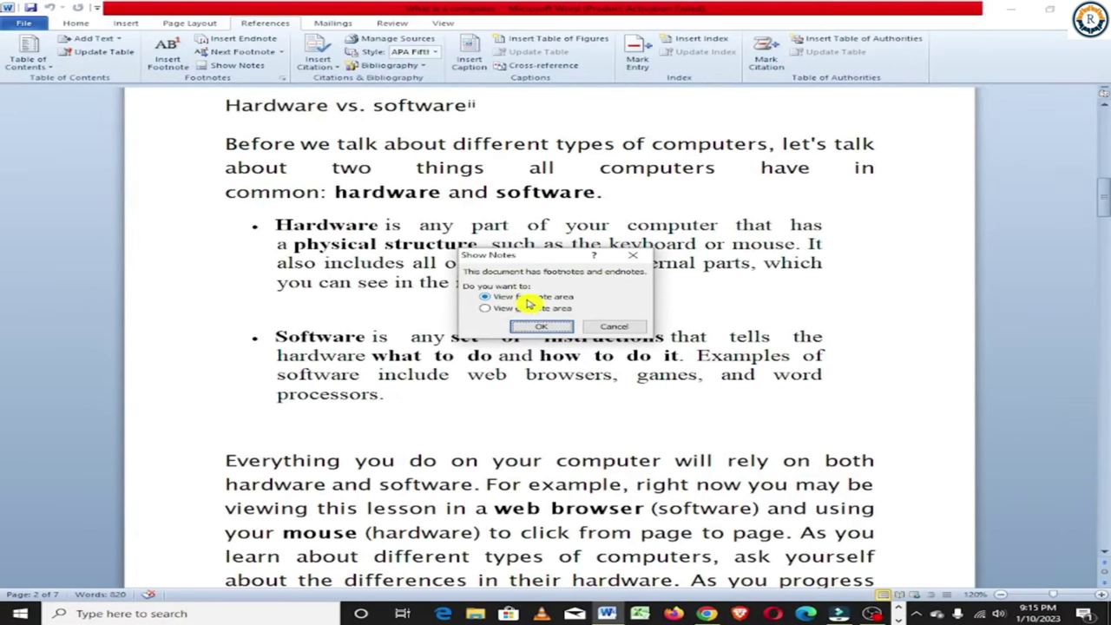
{"action": "left_click", "coordinate": [539, 328]}
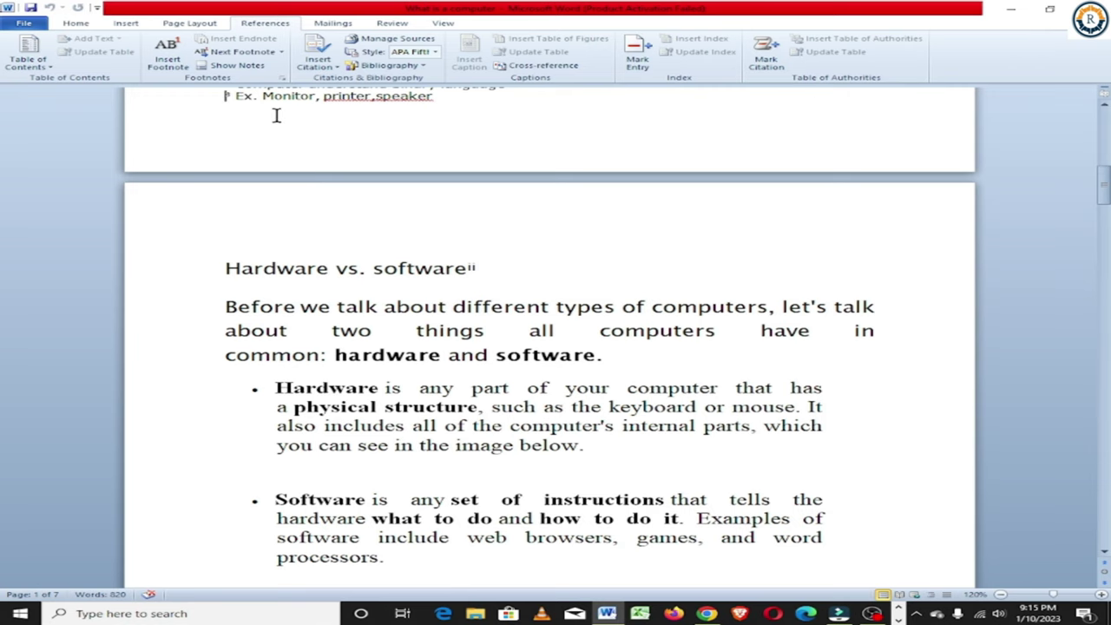
{"action": "scroll", "coordinate": [220, 142], "scroll_direction": "up", "scroll_amount": 1}
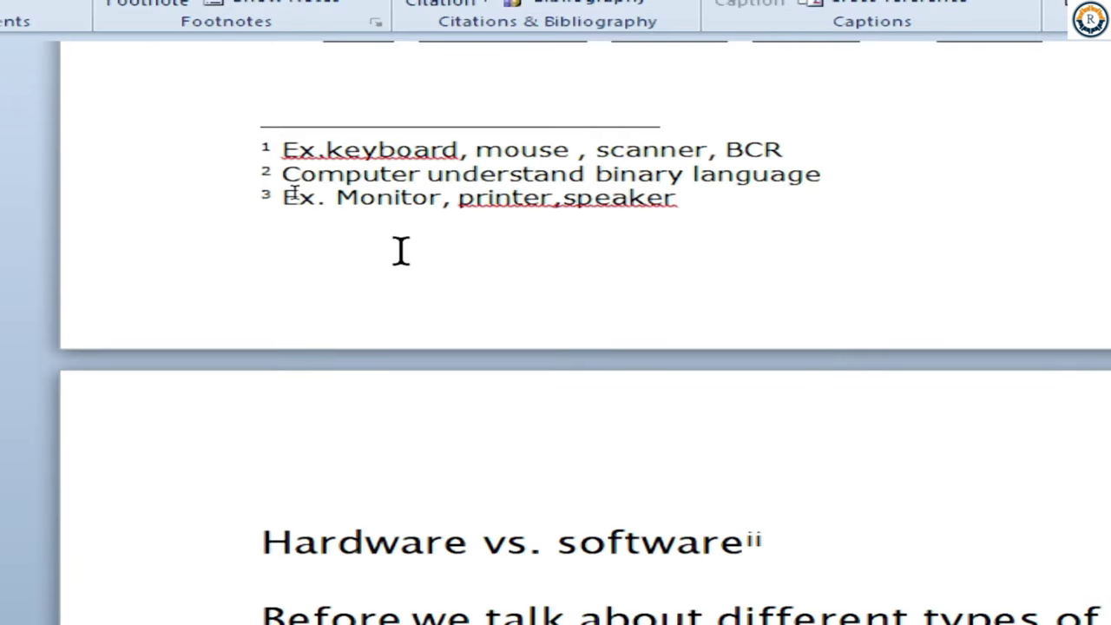
{"action": "left_click", "coordinate": [260, 198]}
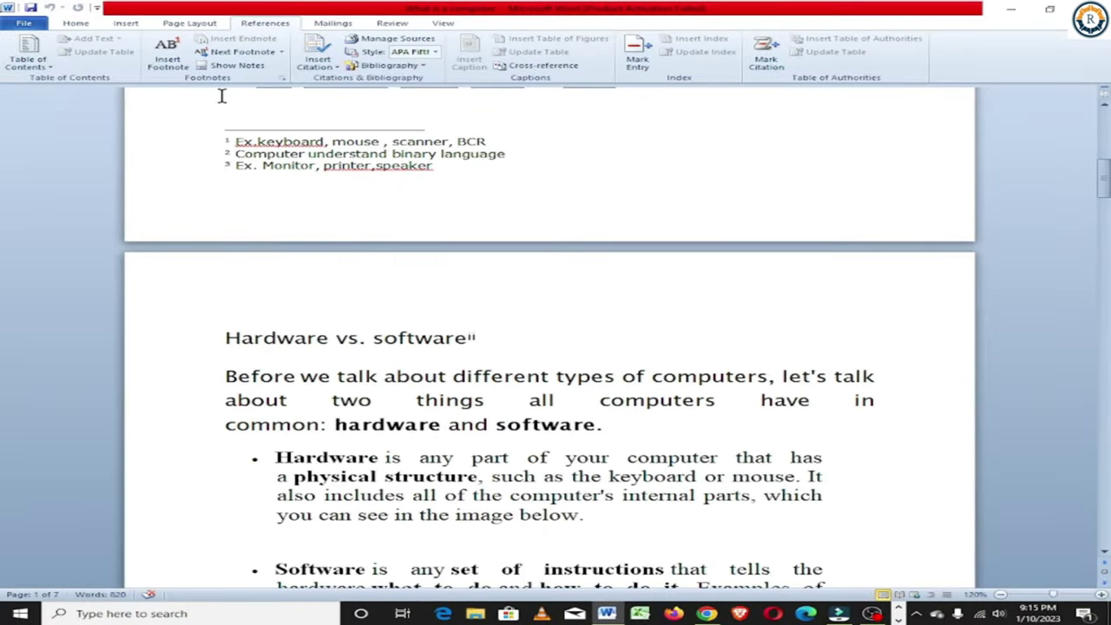
{"action": "left_click", "coordinate": [248, 66]}
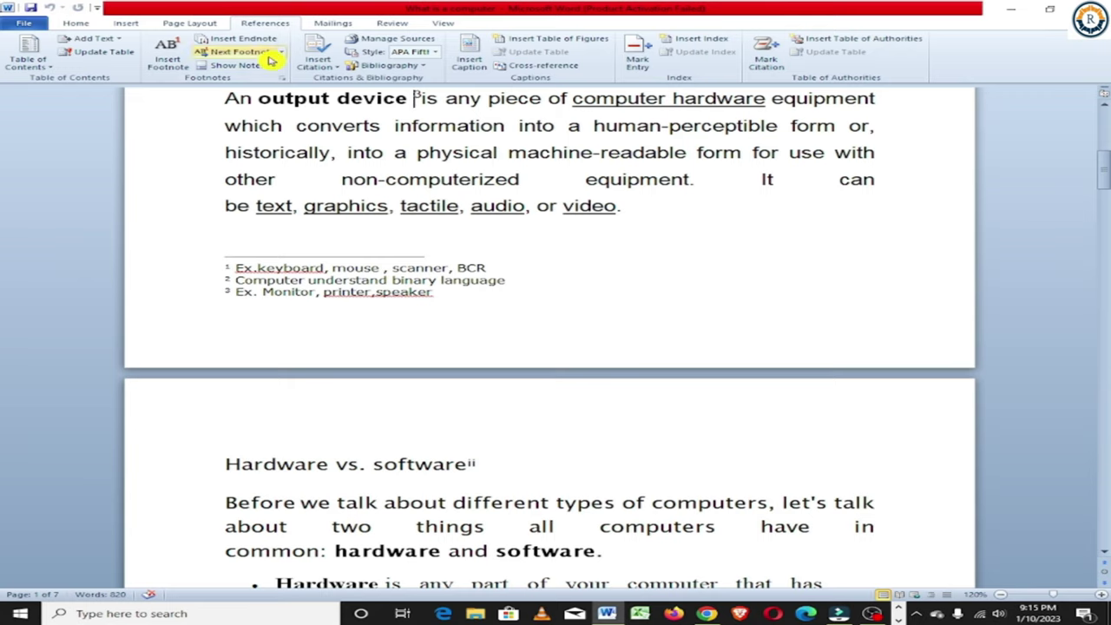
{"action": "left_click", "coordinate": [252, 66]}
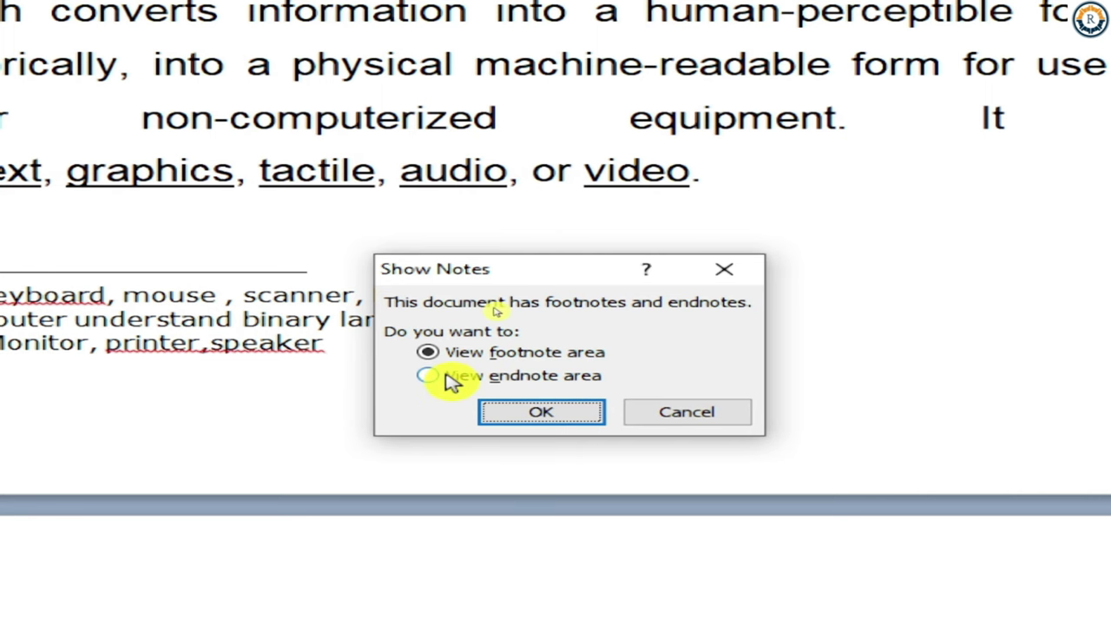
{"action": "left_click", "coordinate": [448, 377]}
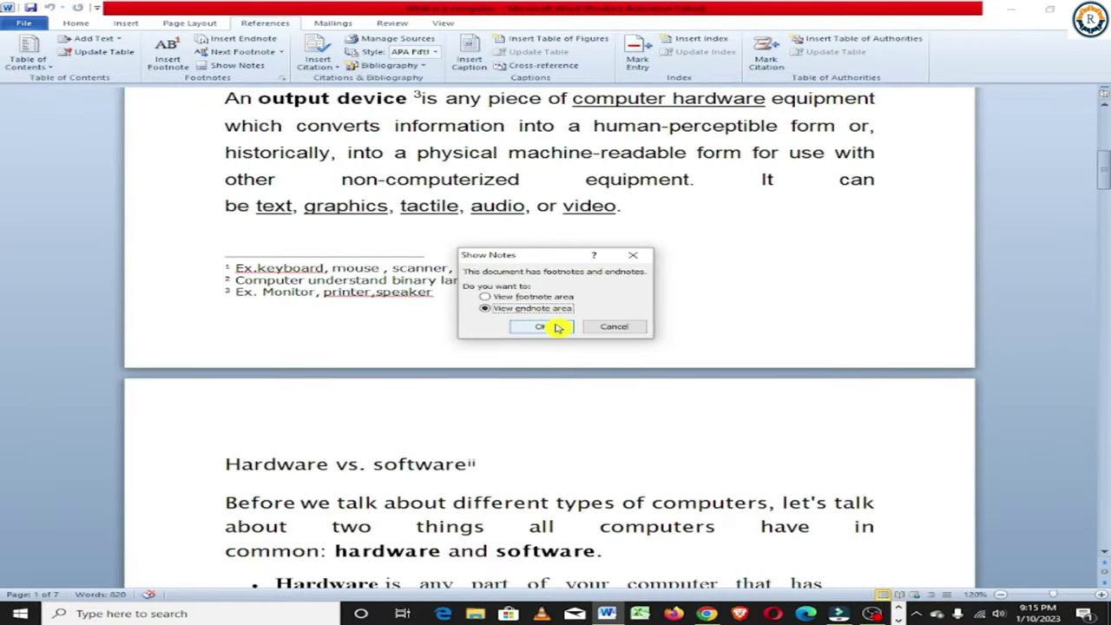
{"action": "left_click", "coordinate": [558, 327]}
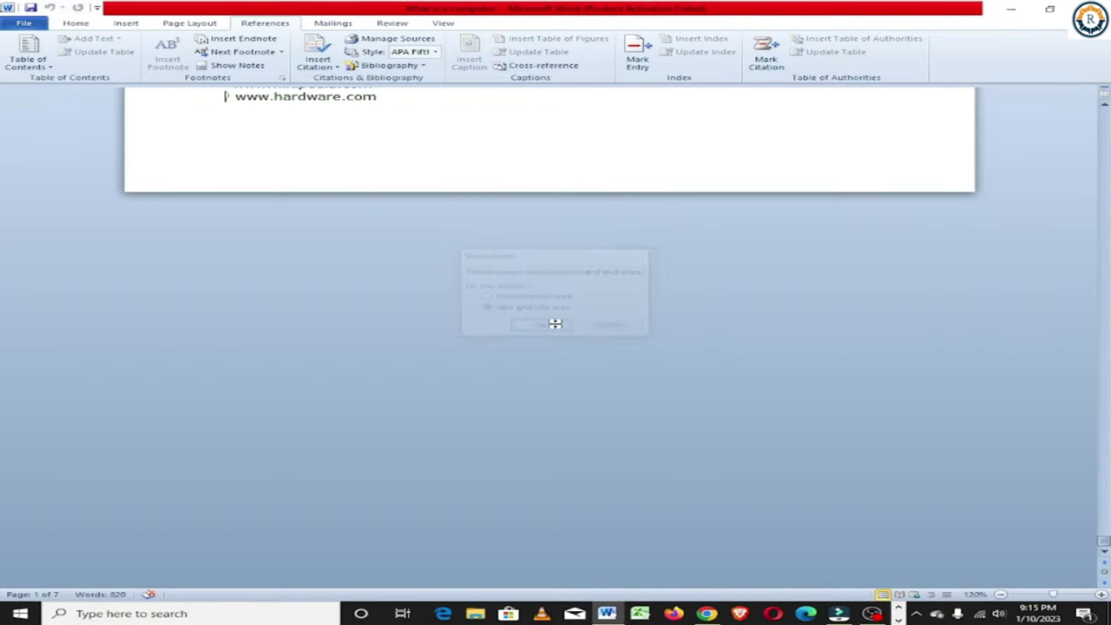
Reveal the full endnote page, check the note settings unchanged, and scroll back to the first page.
{"action": "double_click", "coordinate": [471, 225]}
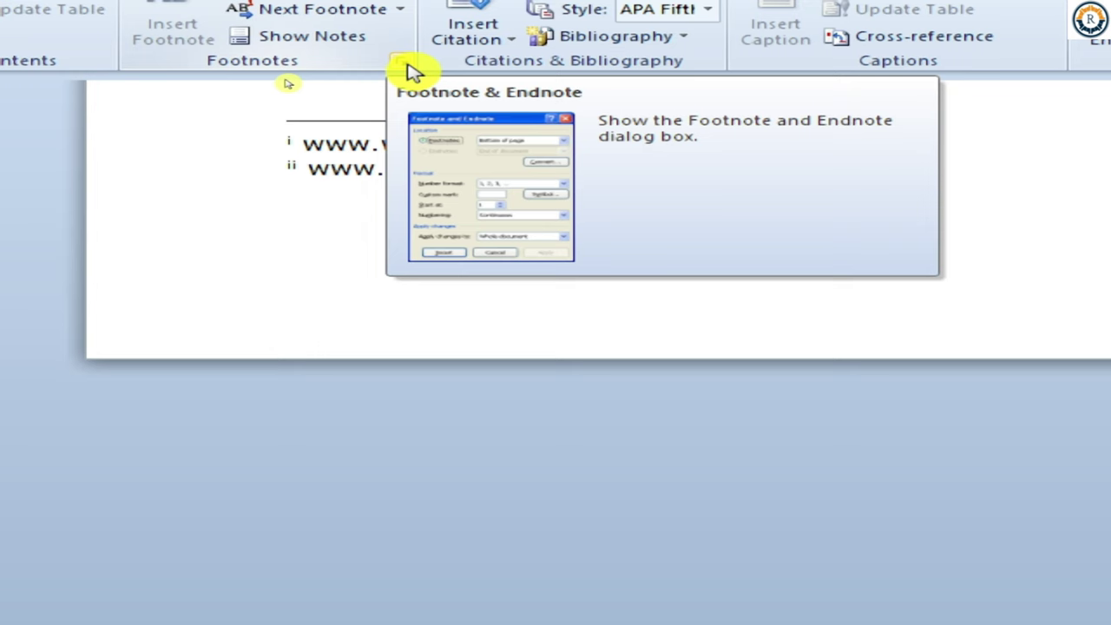
{"action": "left_click", "coordinate": [406, 64]}
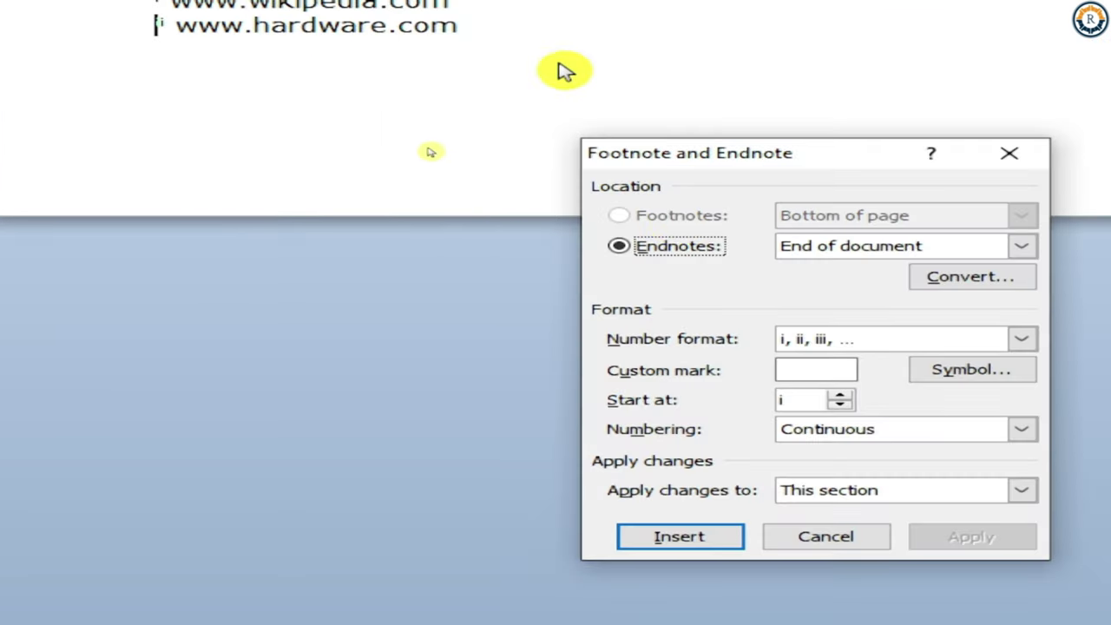
{"action": "left_click", "coordinate": [1009, 152]}
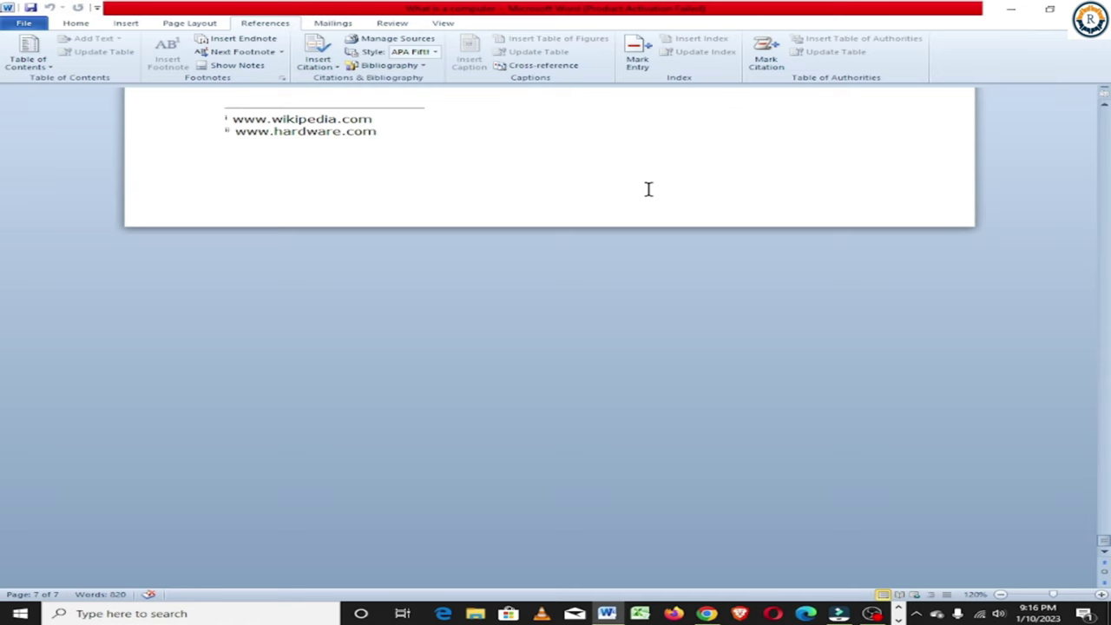
{"action": "scroll", "coordinate": [711, 495], "scroll_direction": "up", "scroll_amount": 2}
{"action": "scroll", "coordinate": [711, 496], "scroll_direction": "up", "scroll_amount": 8}
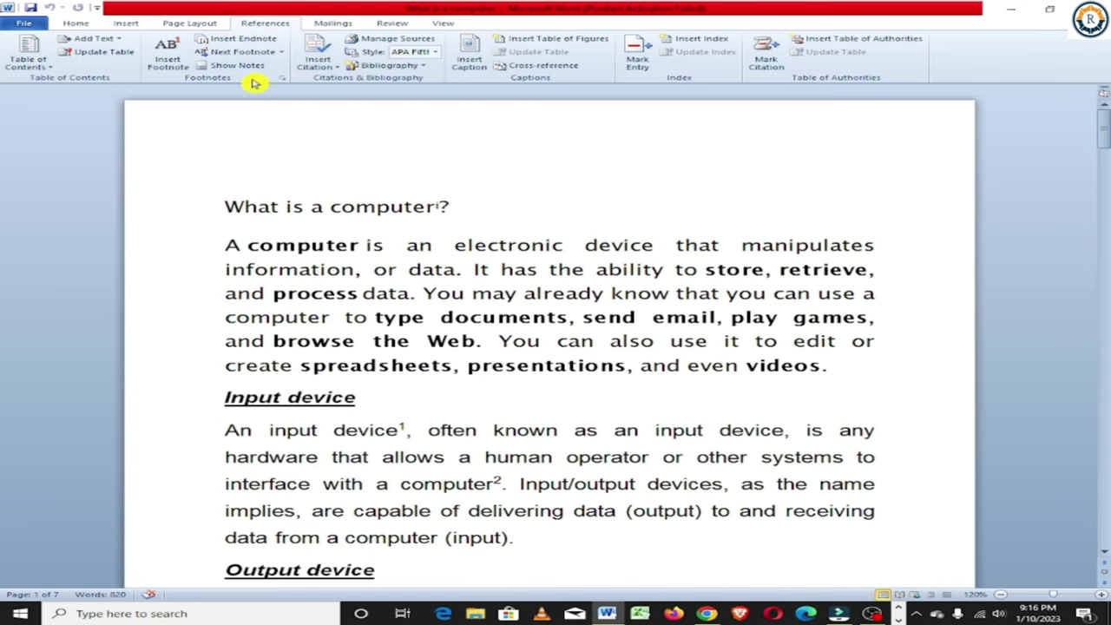
{"action": "left_click", "coordinate": [284, 78]}
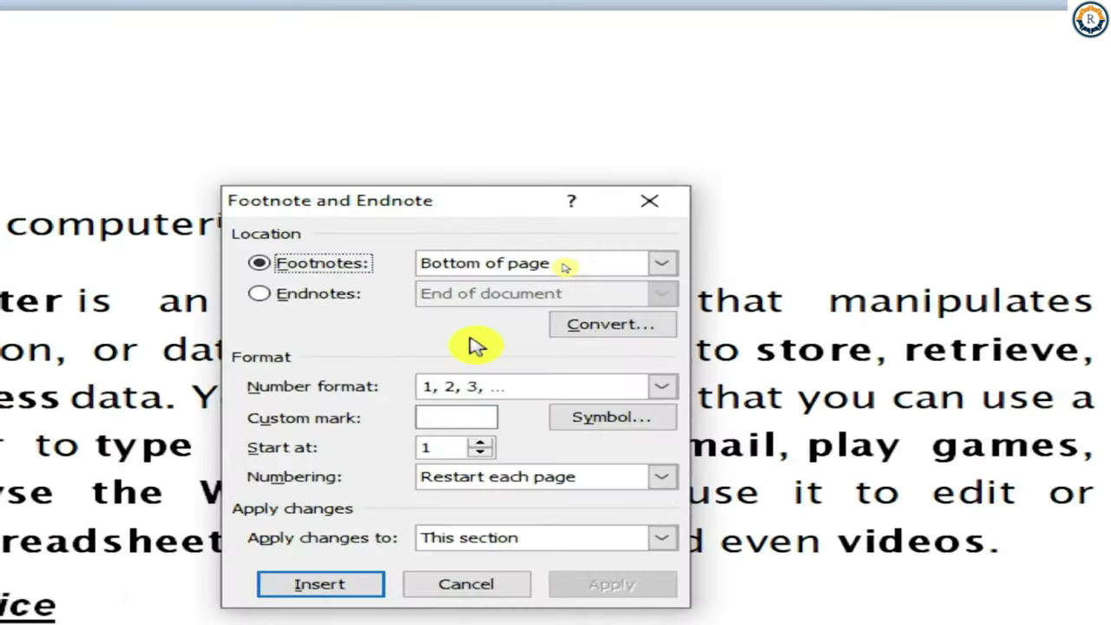
{"action": "left_click", "coordinate": [294, 297]}
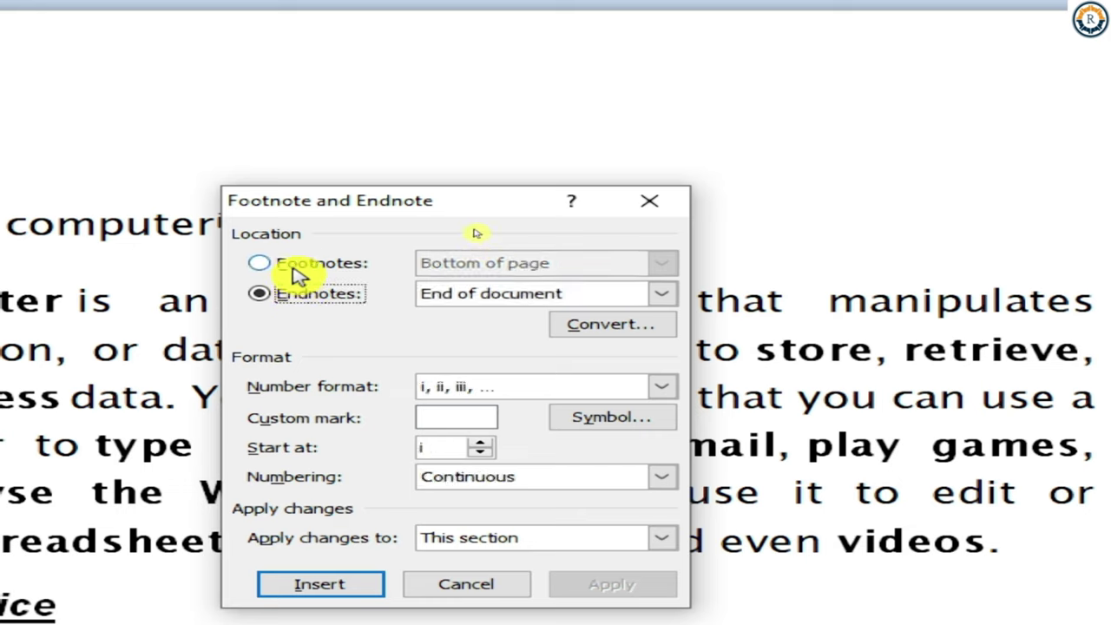
{"action": "left_click", "coordinate": [295, 265]}
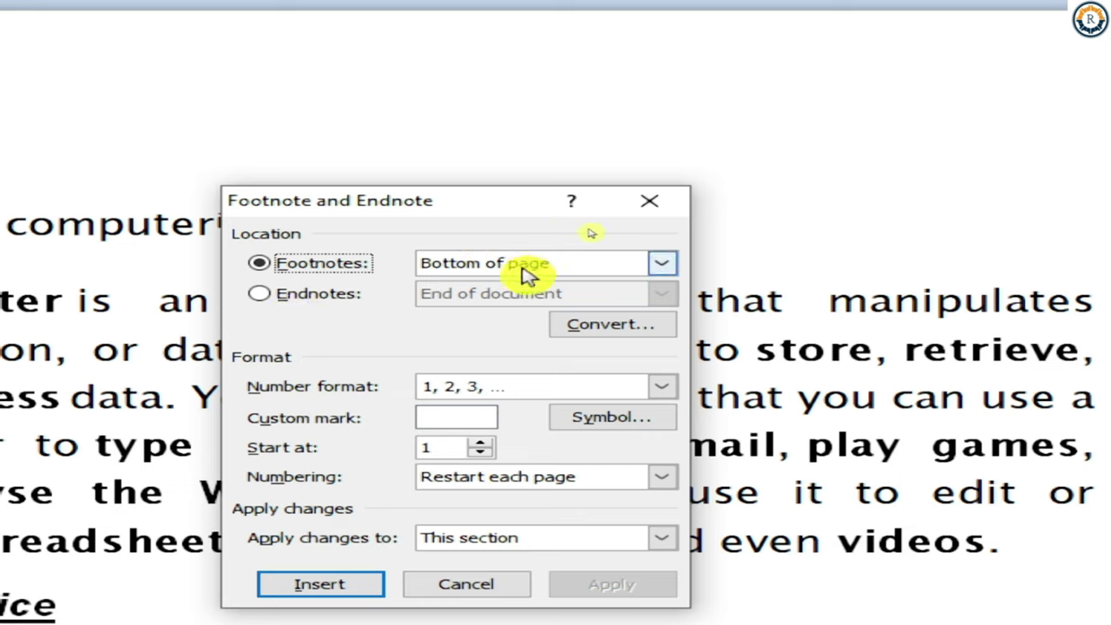
{"action": "left_click", "coordinate": [576, 273]}
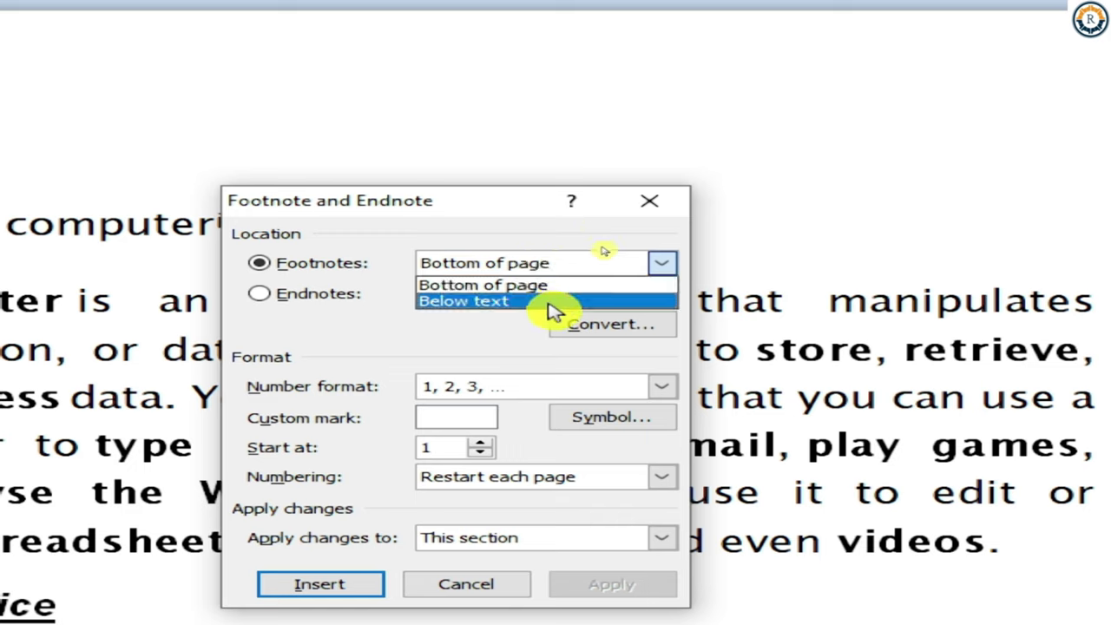
{"action": "key", "text": "Escape"}
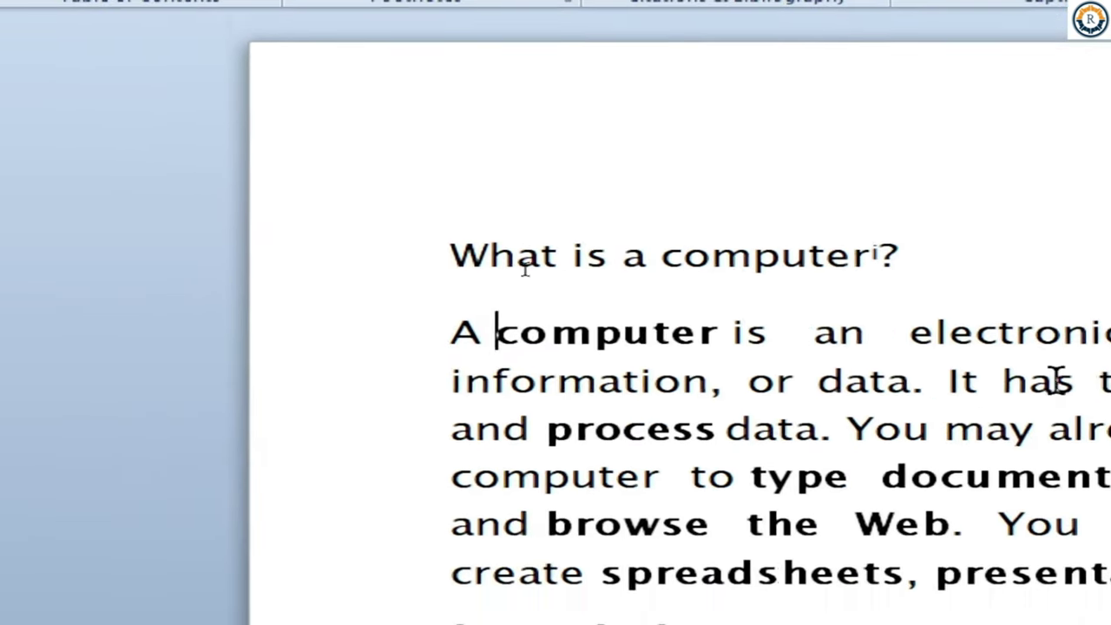
Select 'computer' and set the footnote location to Below text.
{"action": "left_click", "coordinate": [446, 329]}
{"action": "left_click_drag", "start_coordinate": [446, 330], "coordinate": [667, 330]}
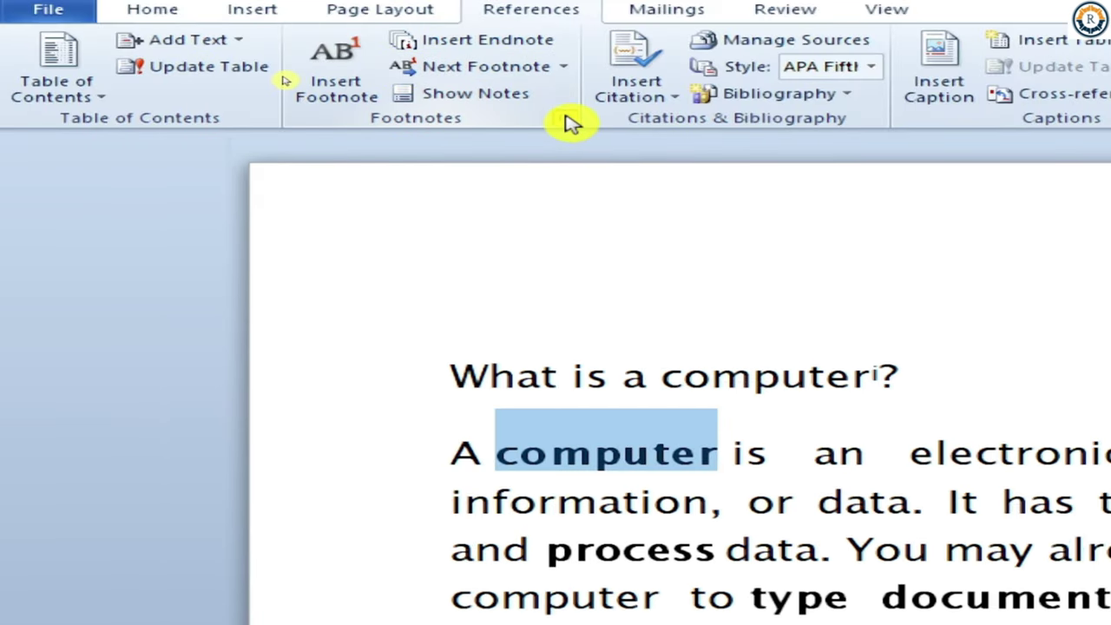
{"action": "left_click", "coordinate": [566, 118]}
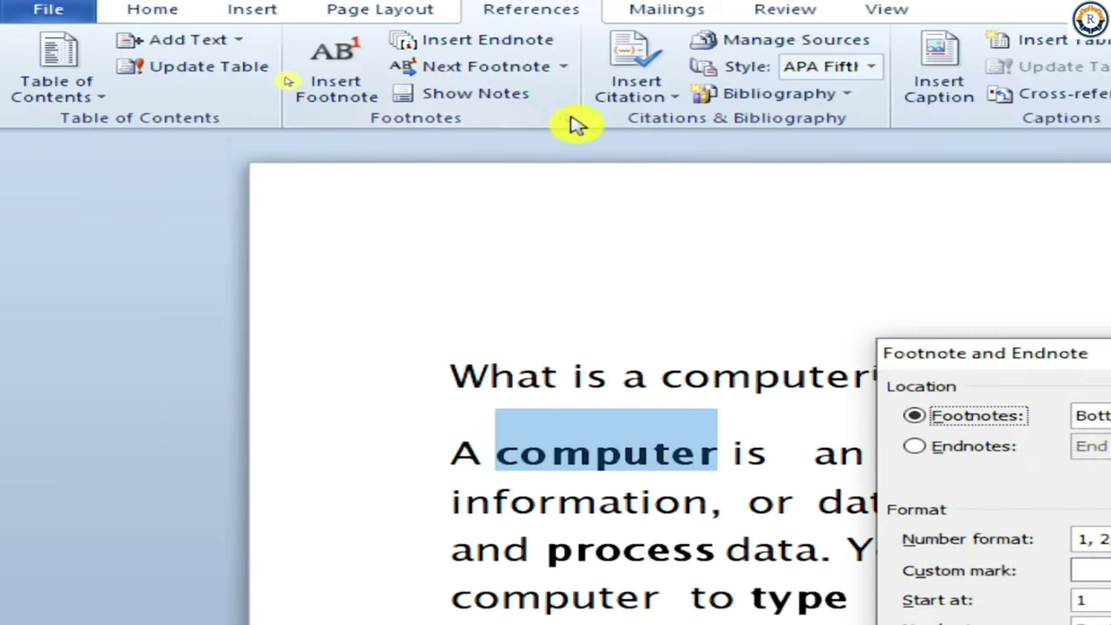
{"action": "left_click", "coordinate": [959, 261]}
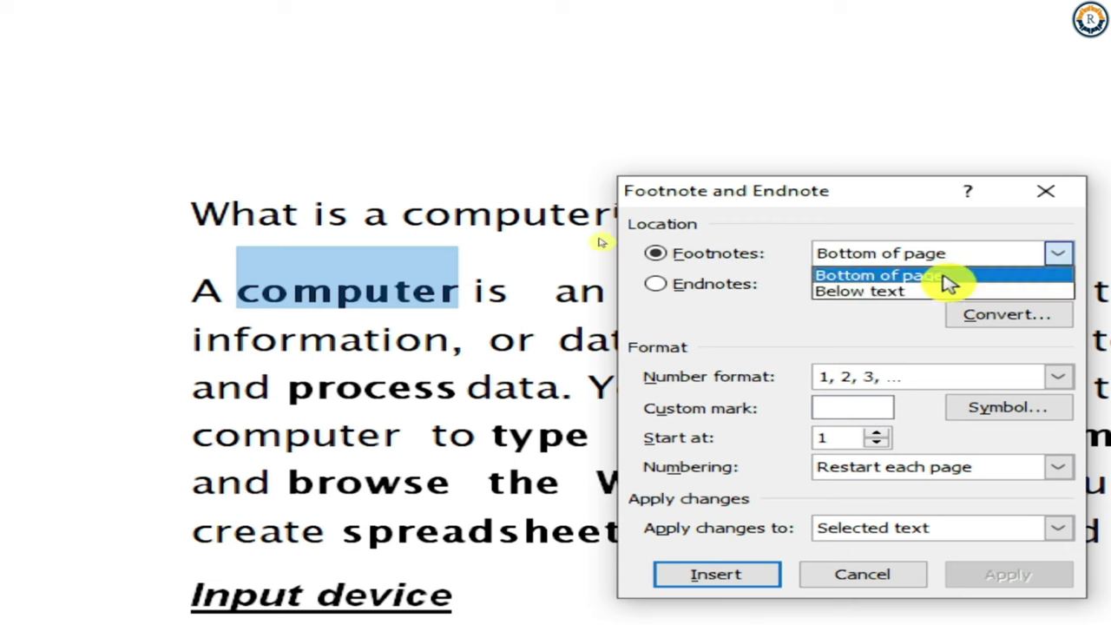
{"action": "left_click", "coordinate": [907, 291]}
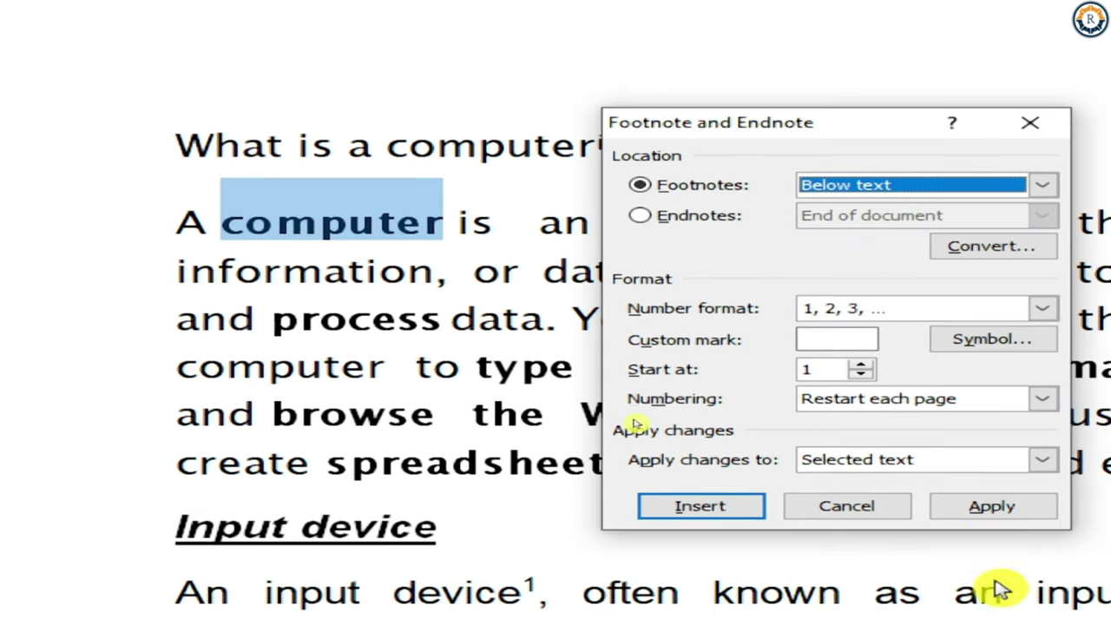
{"action": "left_click", "coordinate": [999, 574]}
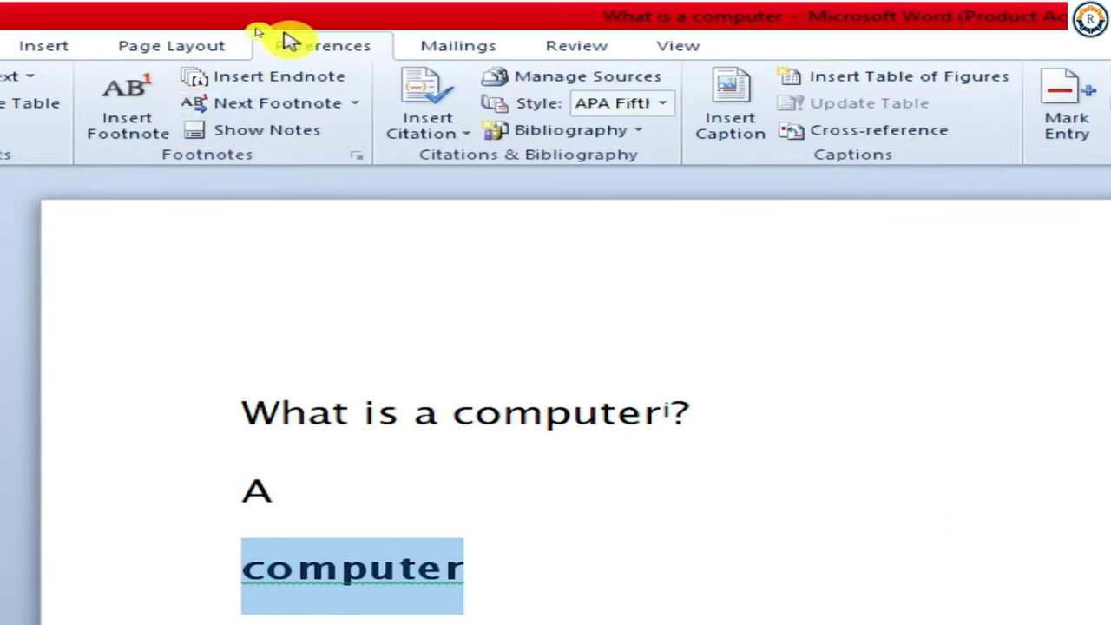
Add a footnote on 'computer' reading 'Computer is an electronic machine'.
{"action": "left_click", "coordinate": [121, 126]}
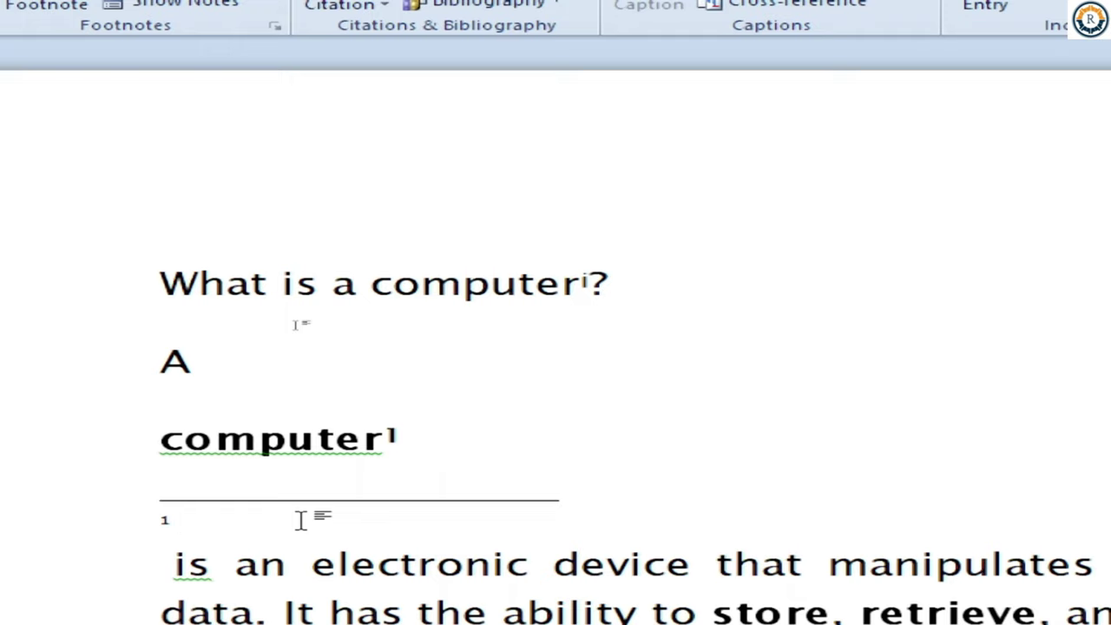
{"action": "type", "text": "Computer is an electronic machine"}
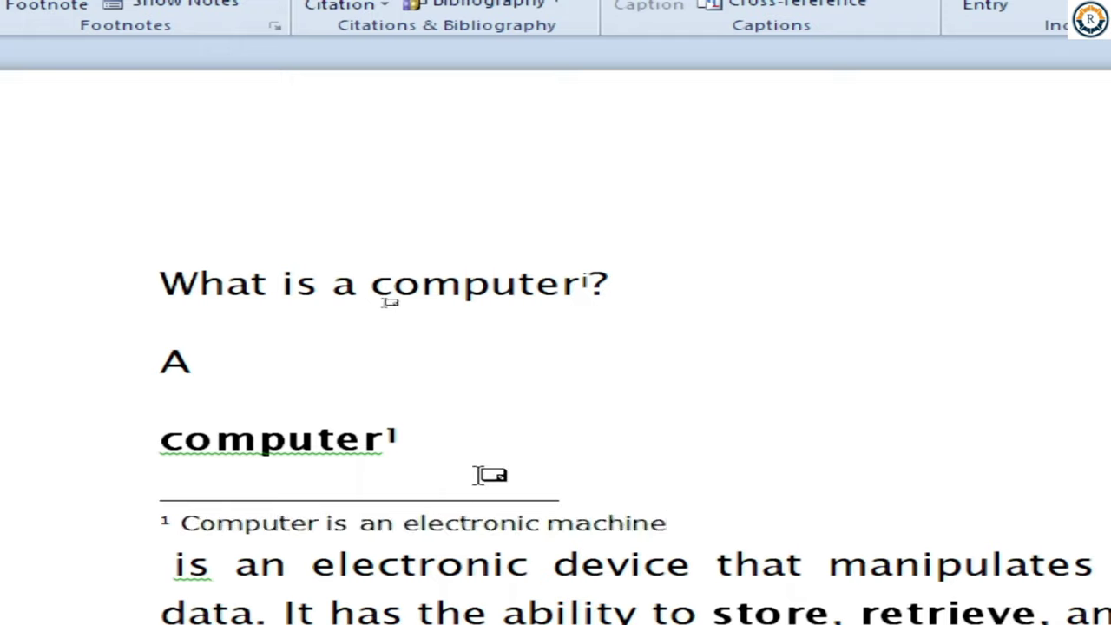
{"action": "left_click", "coordinate": [404, 436]}
{"action": "mouse_move", "coordinate": [405, 436]}
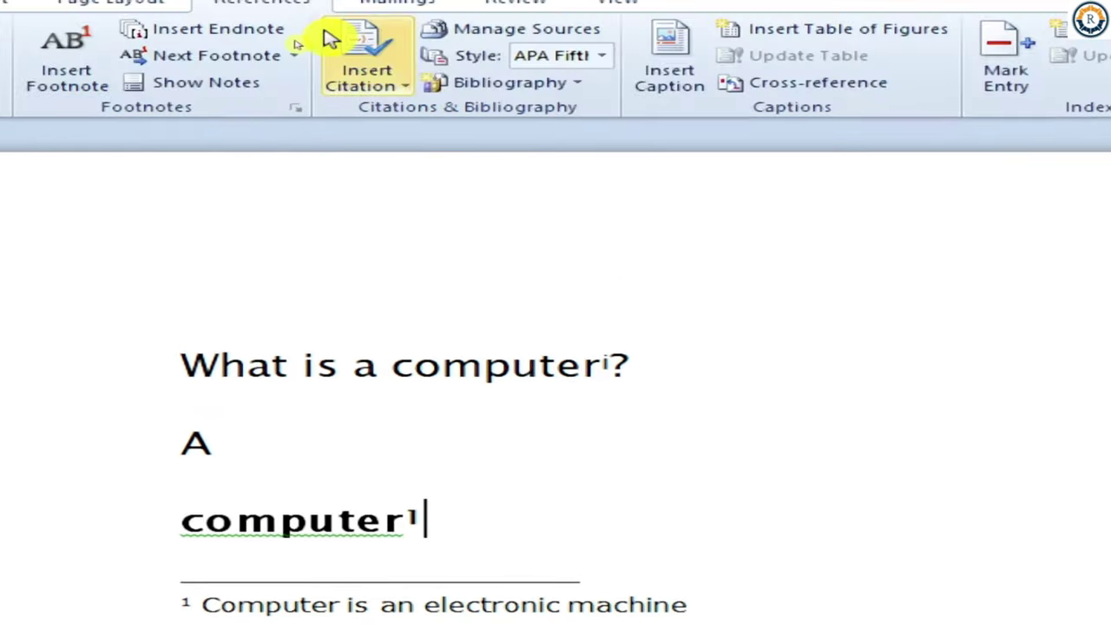
{"action": "left_click", "coordinate": [296, 108]}
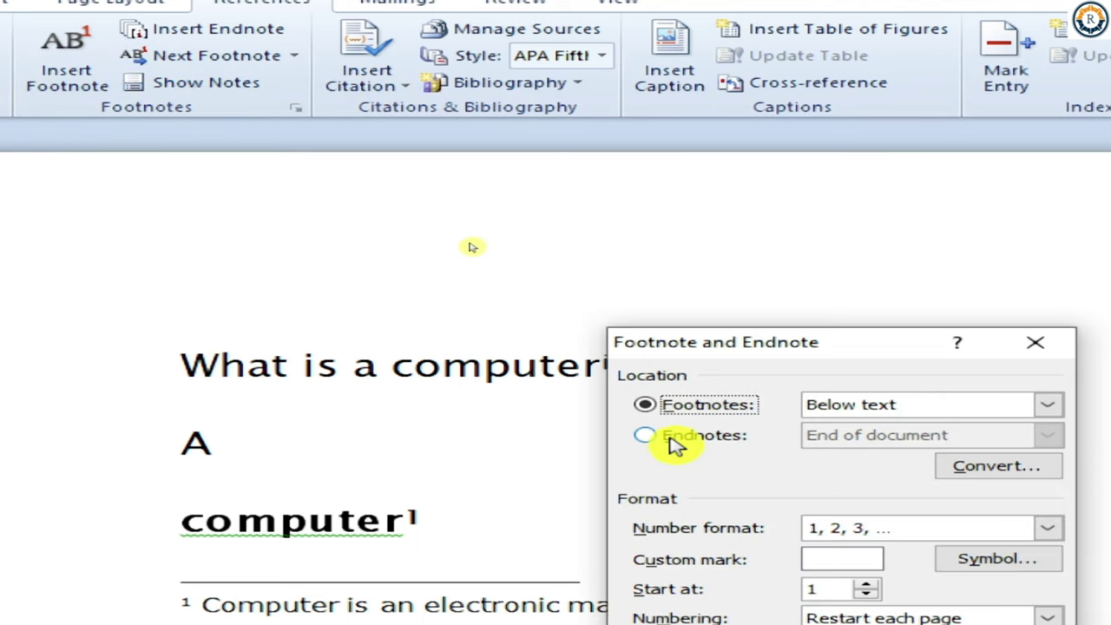
{"action": "left_click", "coordinate": [670, 439]}
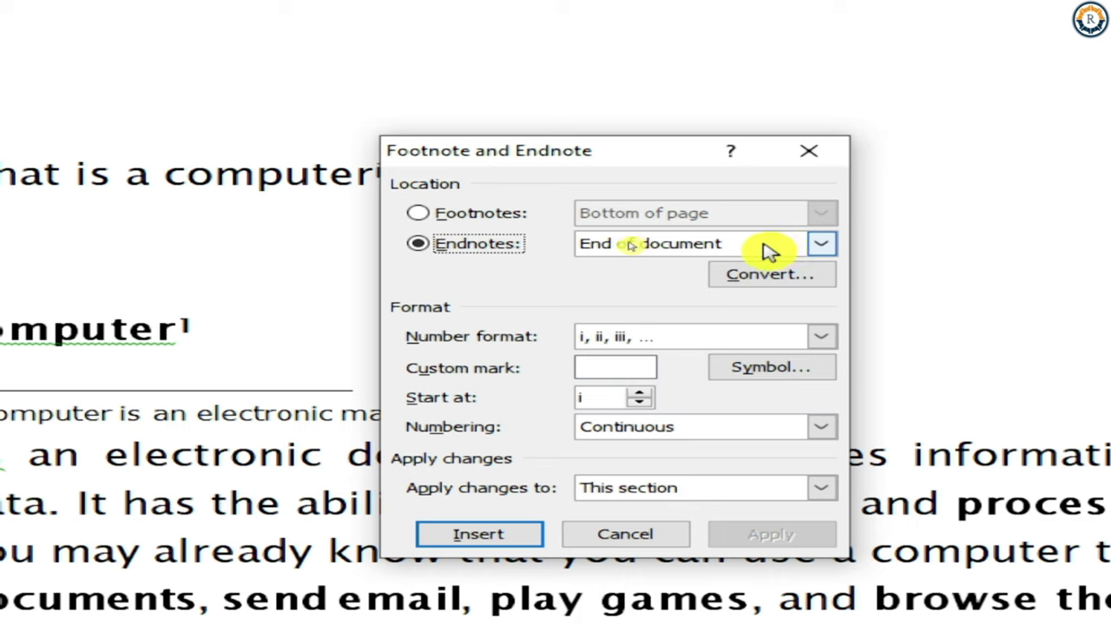
{"action": "left_click", "coordinate": [762, 243]}
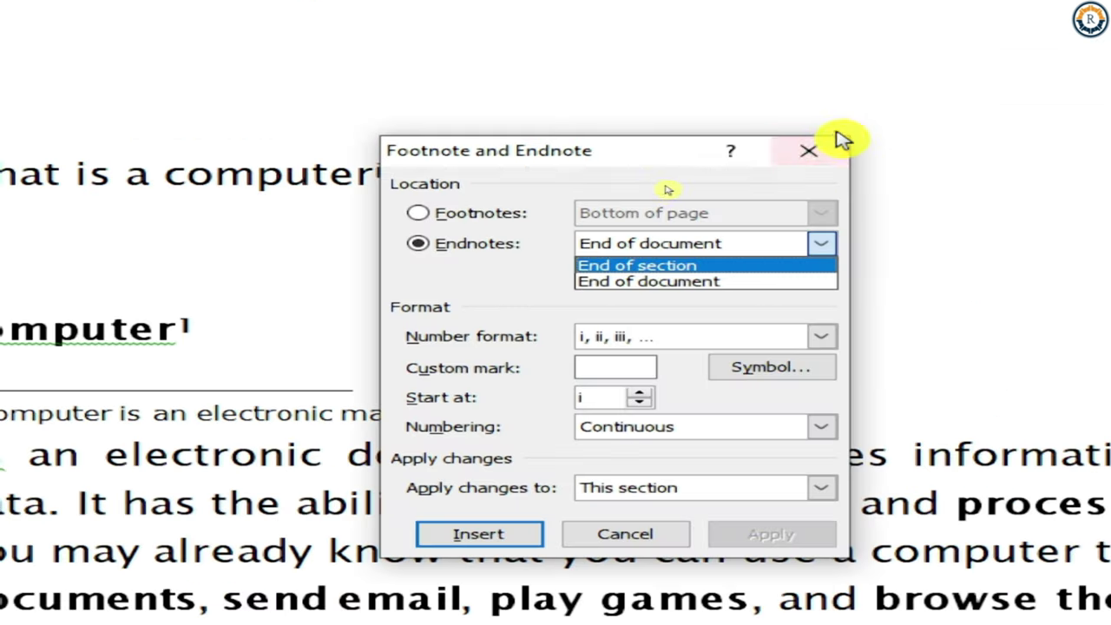
{"action": "left_click", "coordinate": [816, 160]}
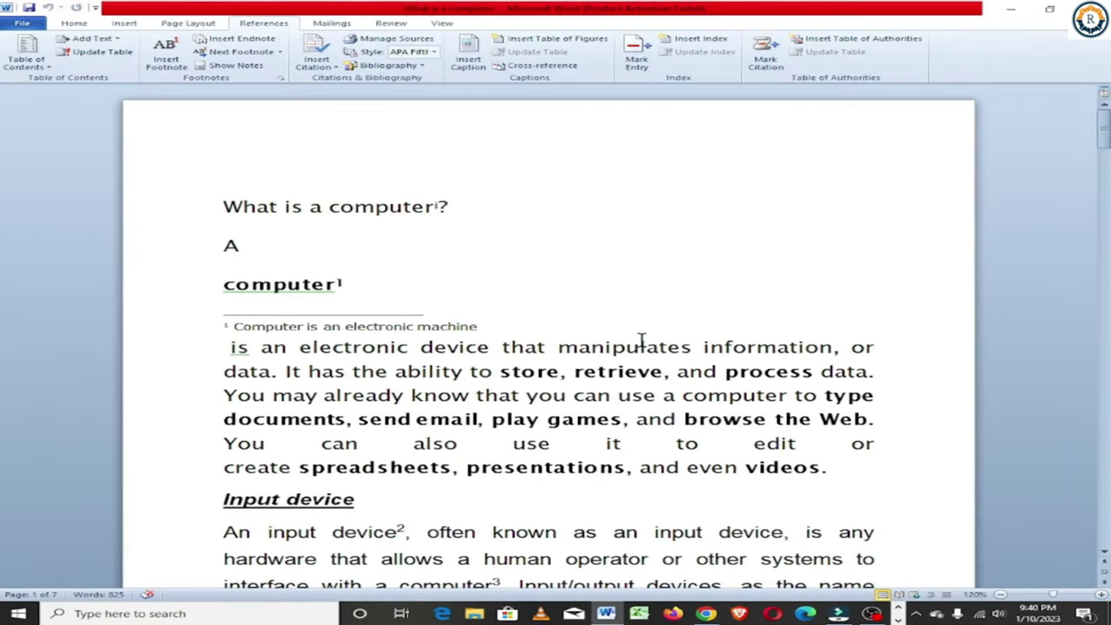
Clear all document text and generate twenty sample paragraphs with =rand(20).
{"action": "key", "text": "ctrl+a"}
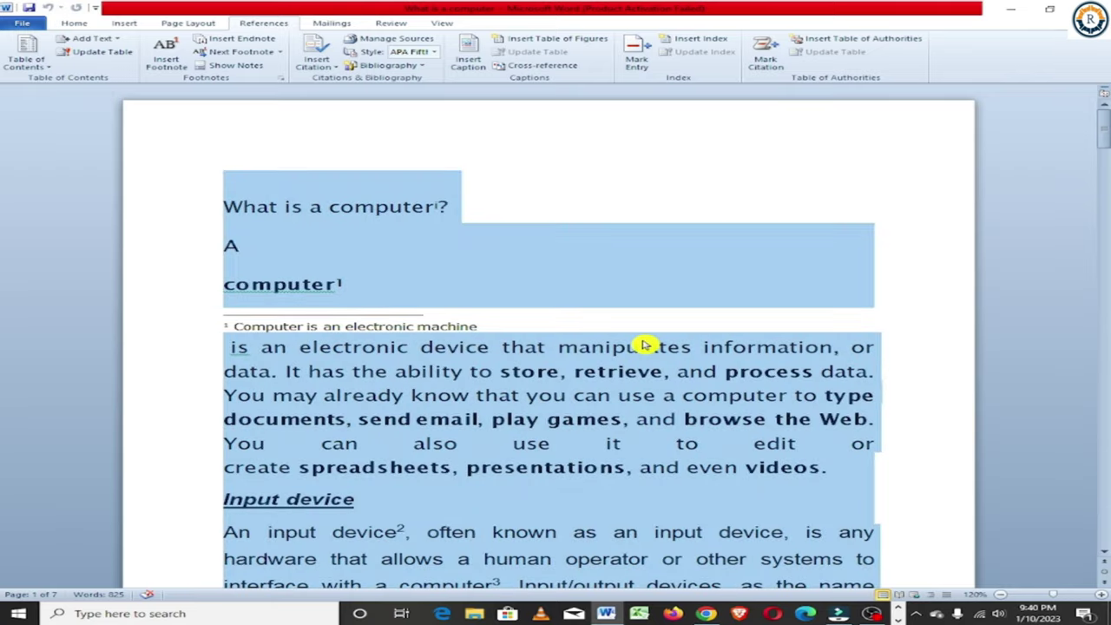
{"action": "key", "text": "Delete"}
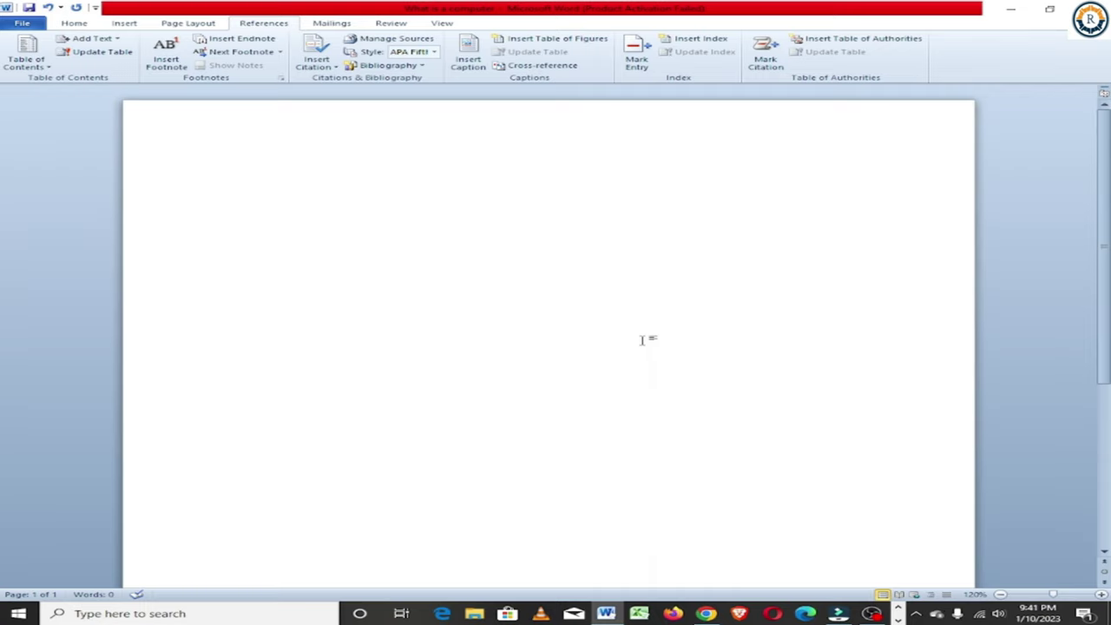
{"action": "type", "text": "="}
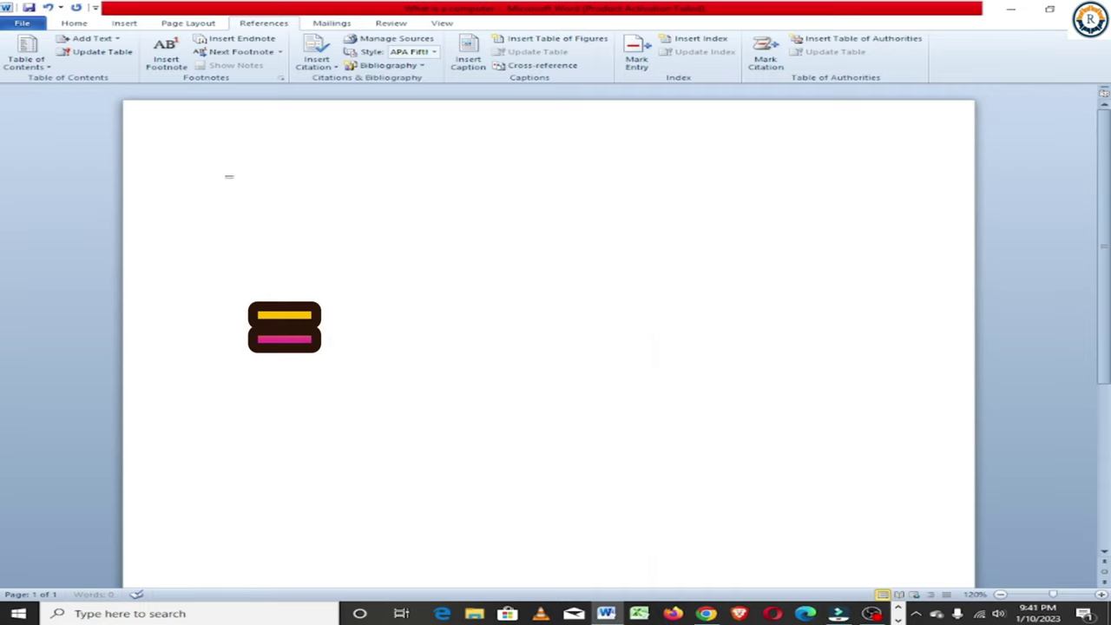
{"action": "type", "text": "rand"}
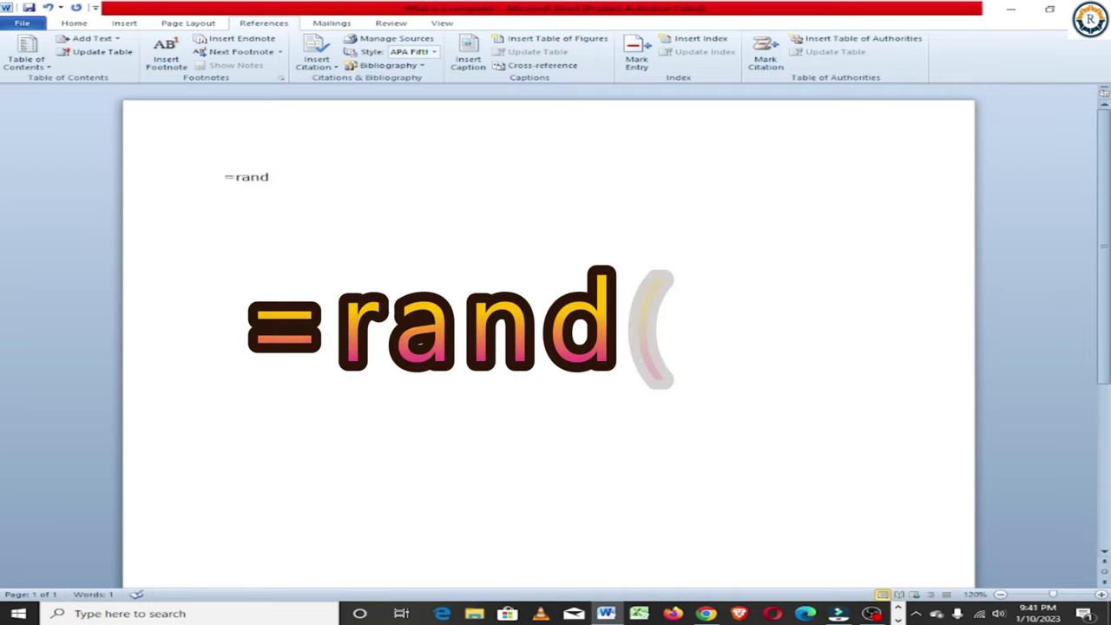
{"action": "type", "text": "("}
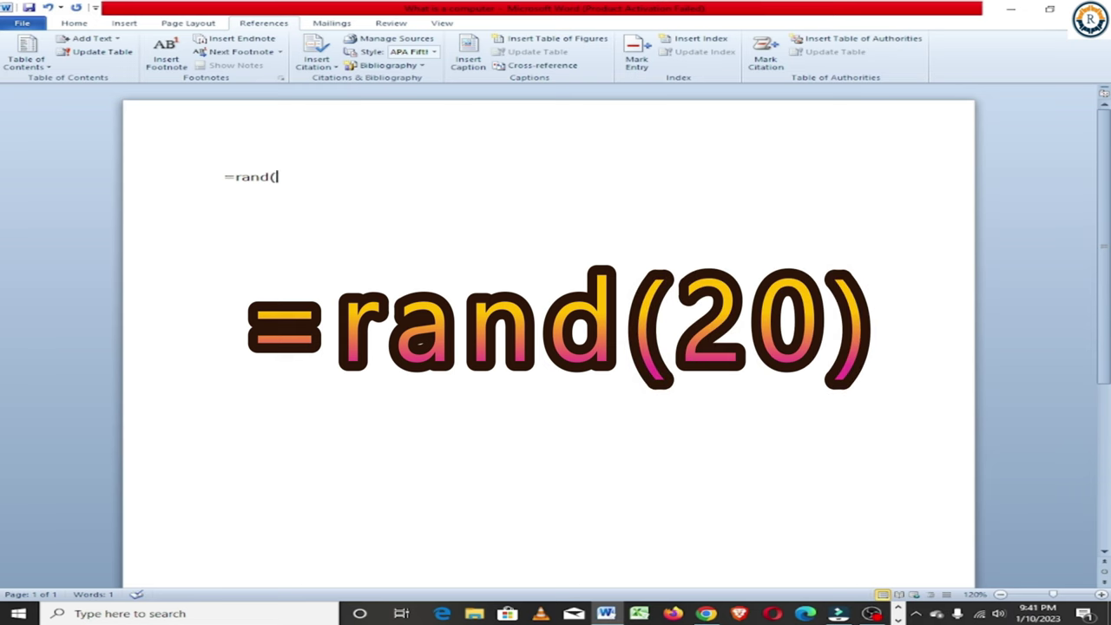
{"action": "type", "text": "20)"}
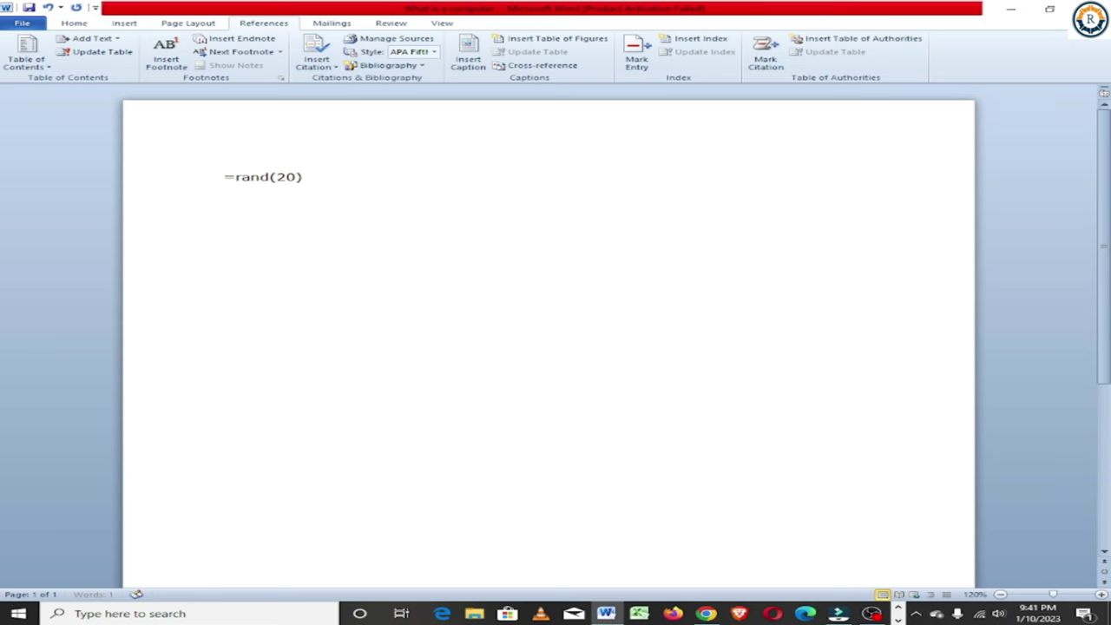
{"action": "key", "text": "Return"}
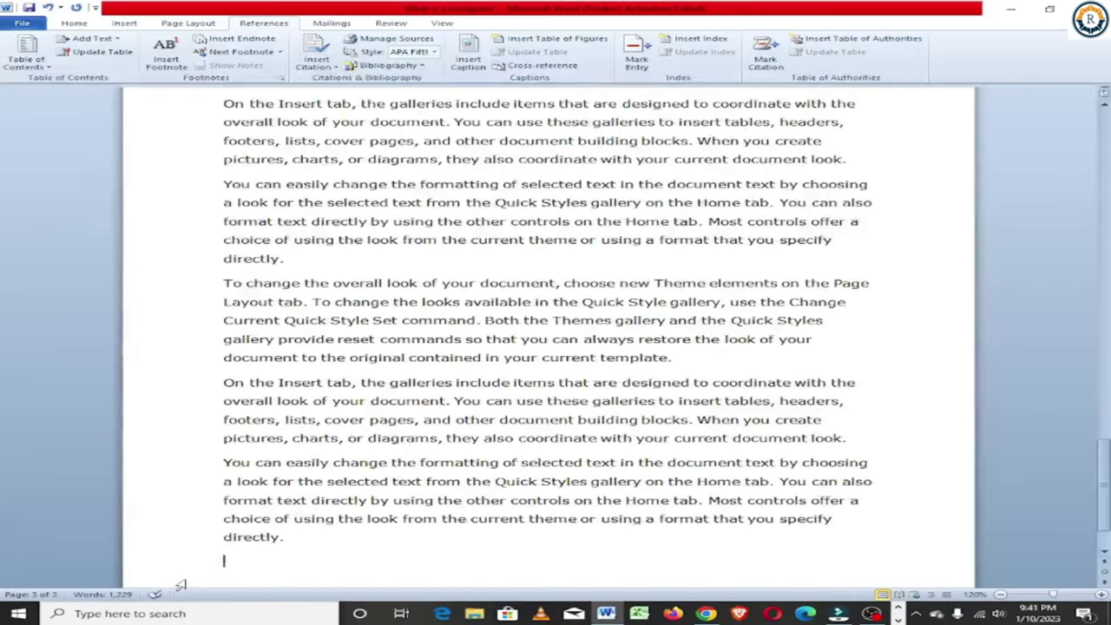
Insert a Next Page section break into the sample text.
{"action": "scroll", "coordinate": [306, 474], "scroll_direction": "up", "scroll_amount": 5}
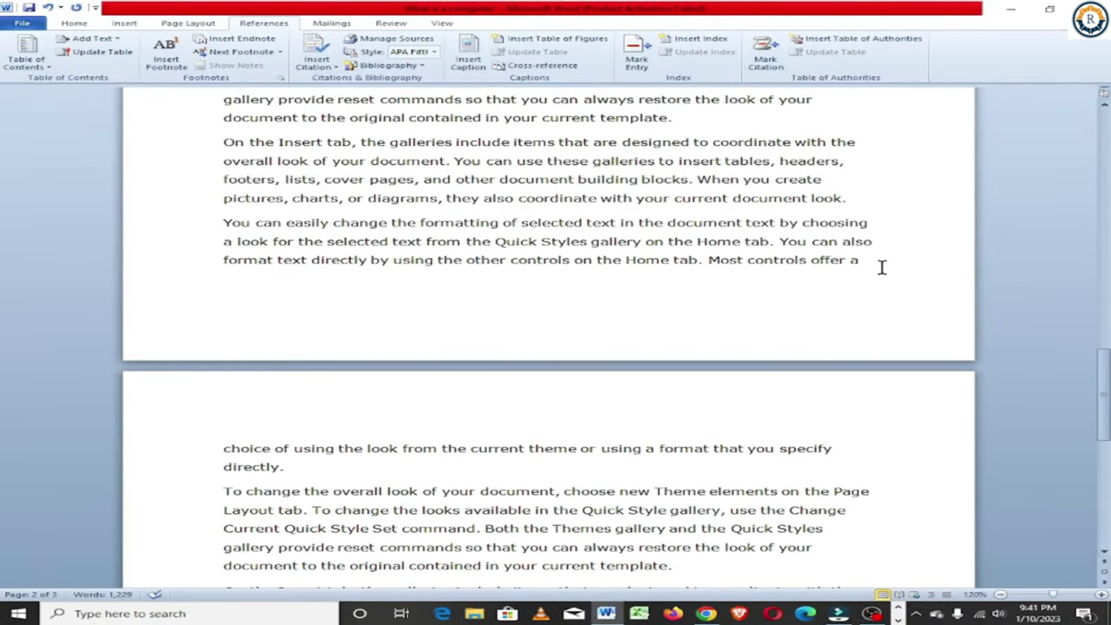
{"action": "left_click", "coordinate": [175, 26]}
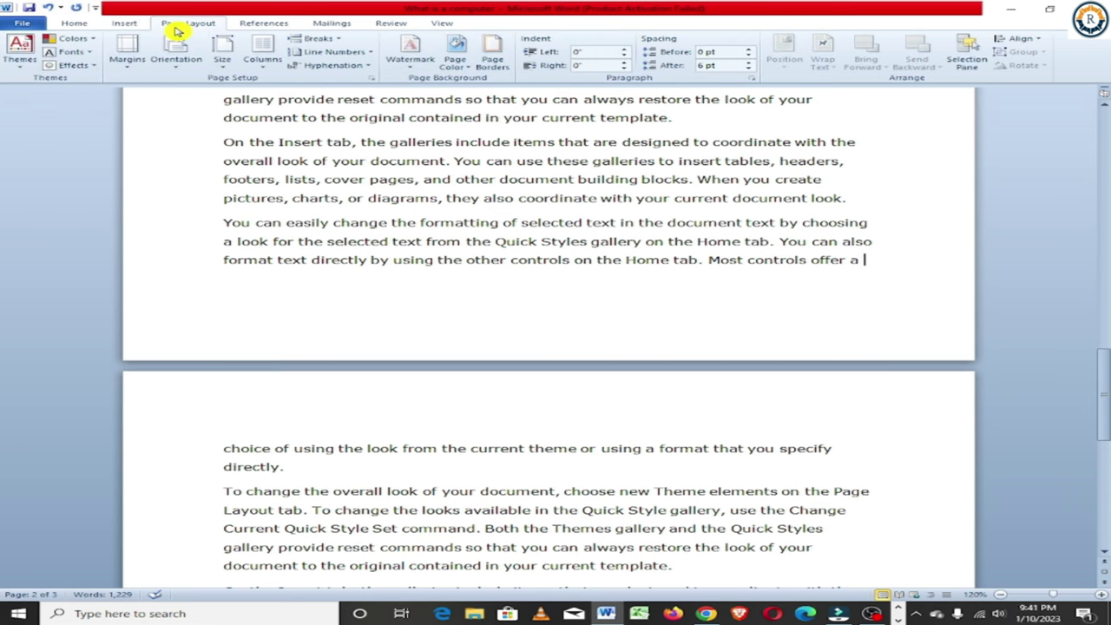
{"action": "left_click", "coordinate": [318, 39]}
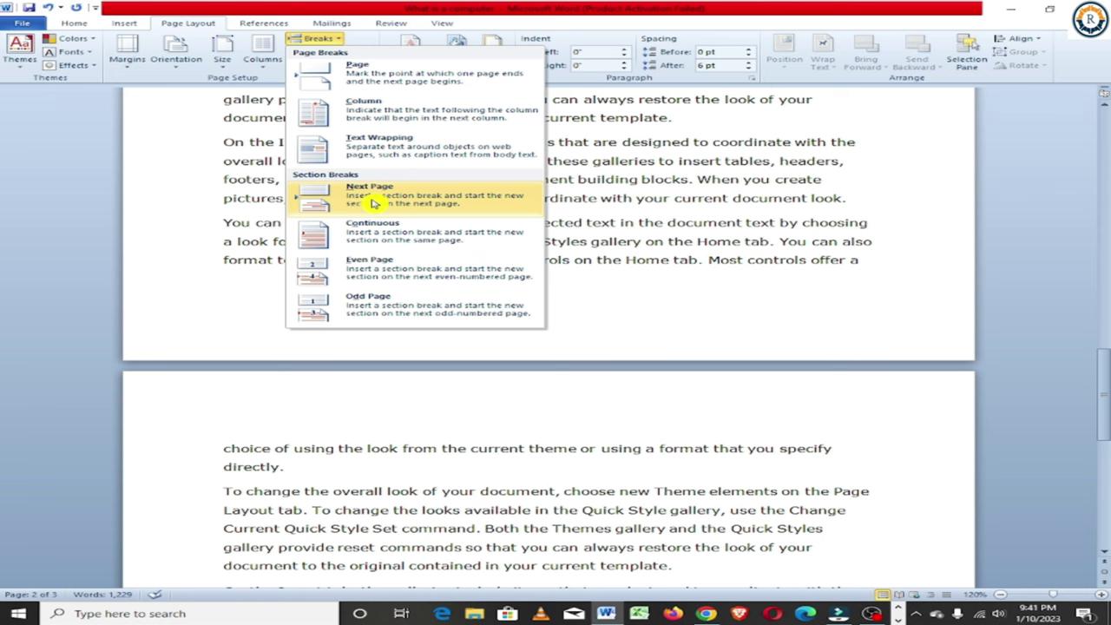
{"action": "left_click", "coordinate": [373, 199]}
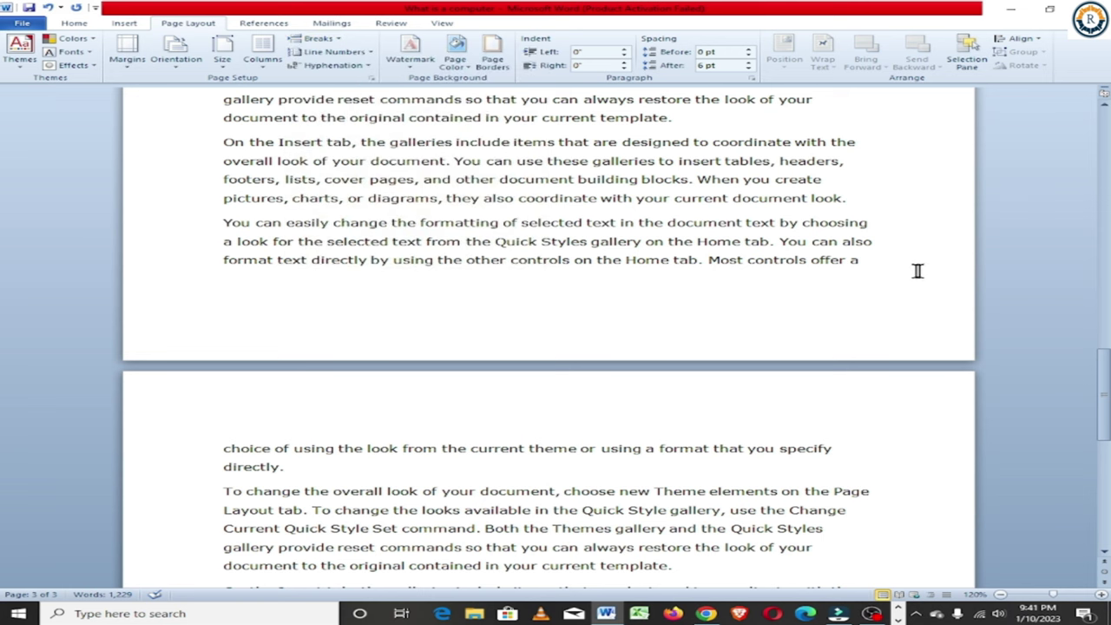
Return to the top and select the word 'Insert' in the first line.
{"action": "scroll", "coordinate": [568, 366], "scroll_direction": "up", "scroll_amount": 5}
{"action": "scroll", "coordinate": [568, 360], "scroll_direction": "up", "scroll_amount": 5}
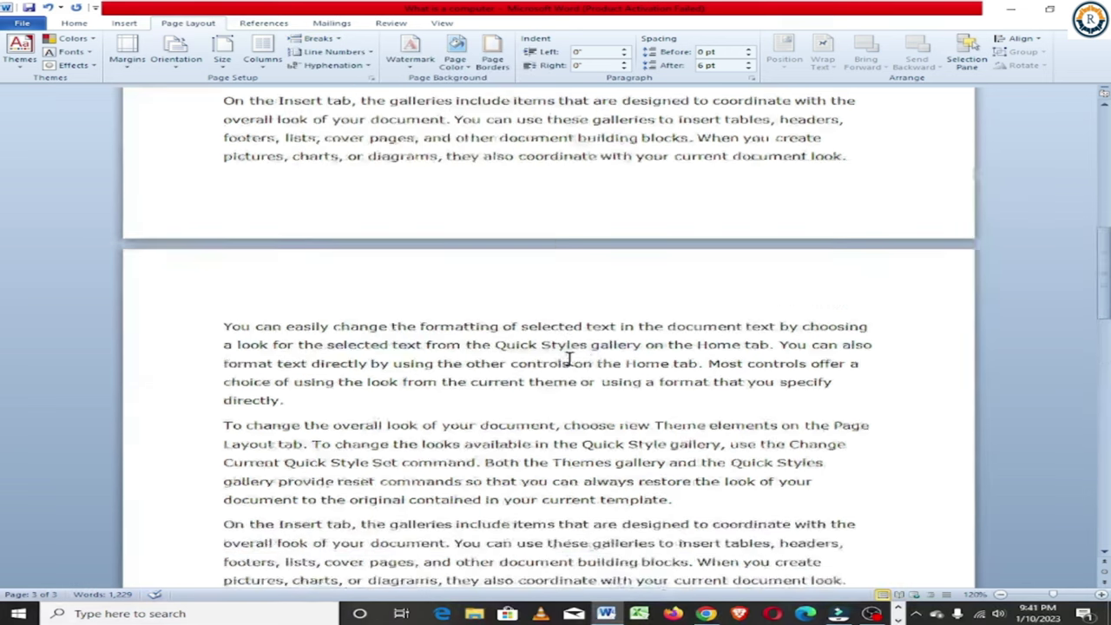
{"action": "scroll", "coordinate": [569, 356], "scroll_direction": "up", "scroll_amount": 5}
{"action": "scroll", "coordinate": [572, 349], "scroll_direction": "up", "scroll_amount": 5}
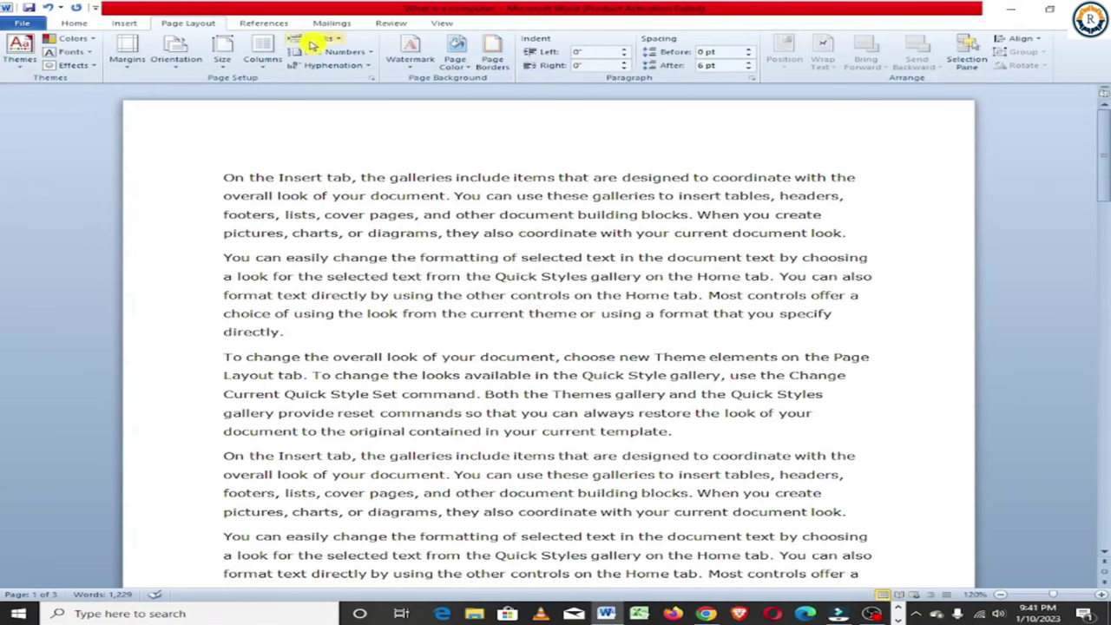
{"action": "left_click", "coordinate": [207, 182]}
{"action": "double_click", "coordinate": [295, 178]}
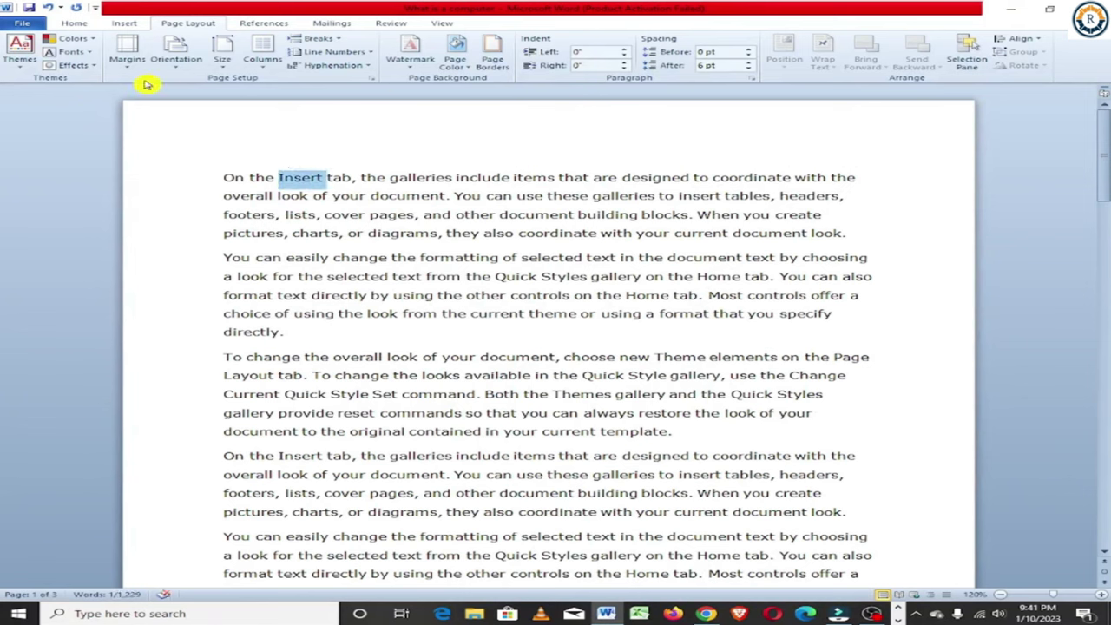
Set endnotes to appear at End of section and add an endnote after 'Insert'.
{"action": "left_click", "coordinate": [265, 24]}
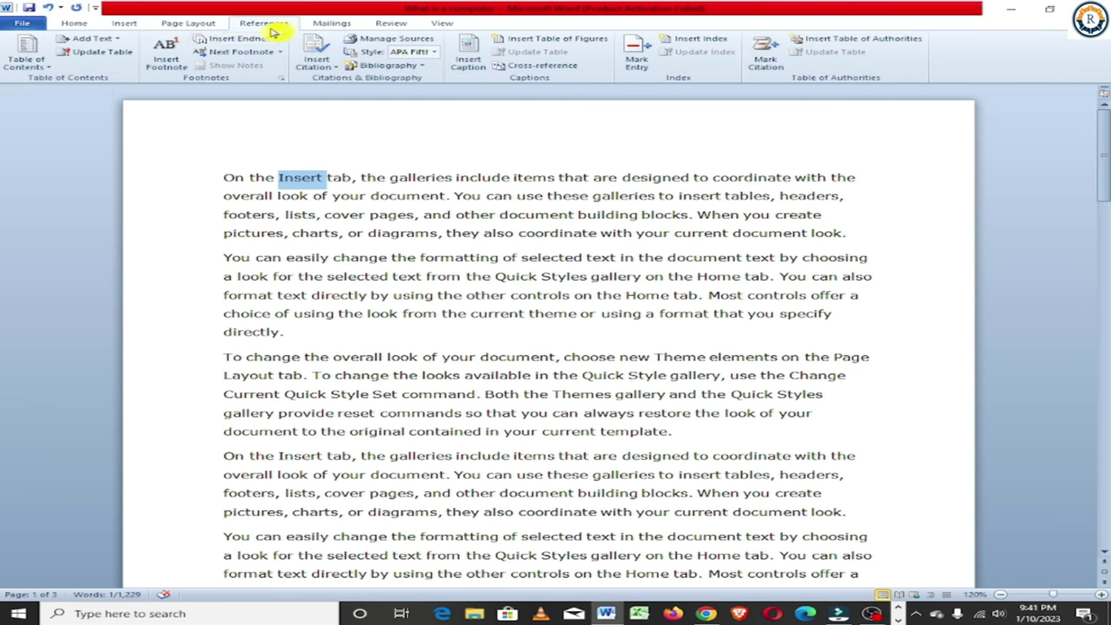
{"action": "left_click", "coordinate": [282, 79]}
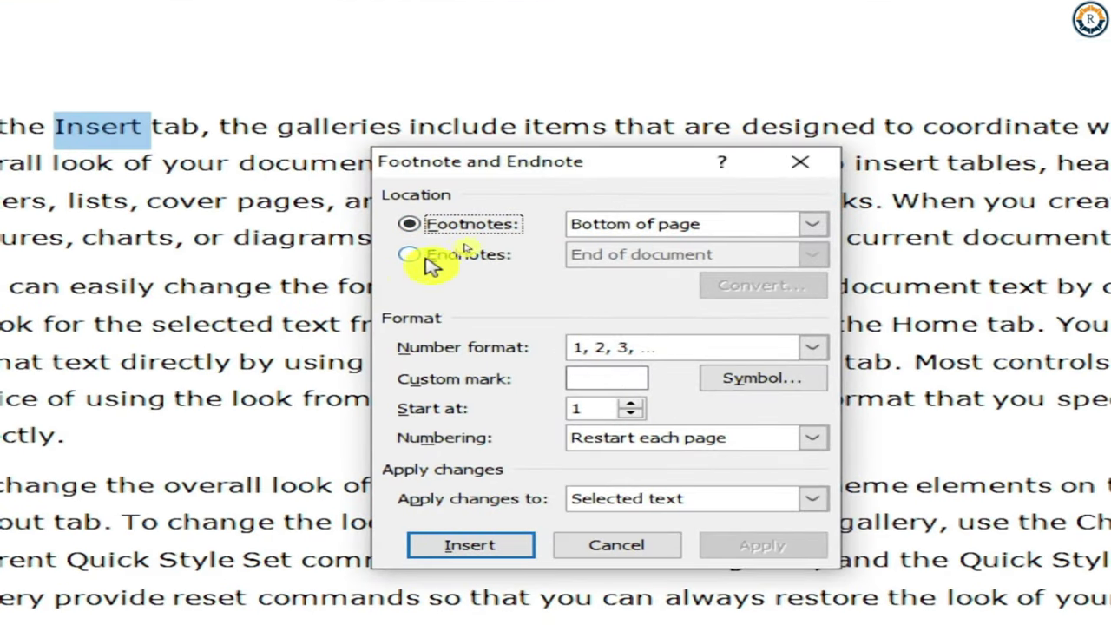
{"action": "left_click", "coordinate": [430, 257]}
{"action": "left_click", "coordinate": [686, 255]}
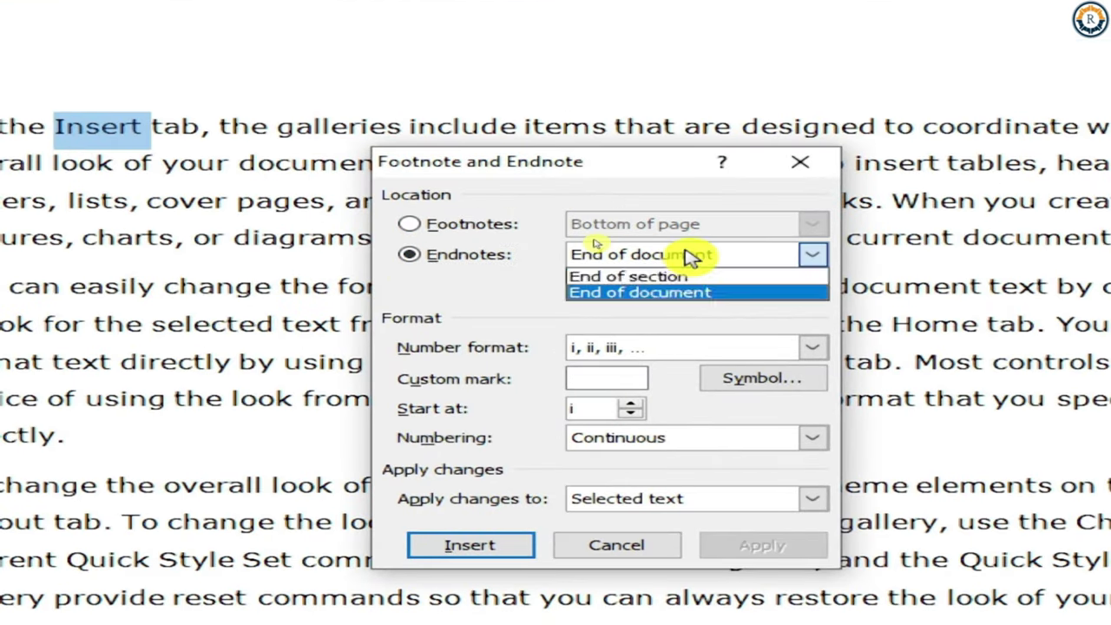
{"action": "left_click", "coordinate": [739, 278]}
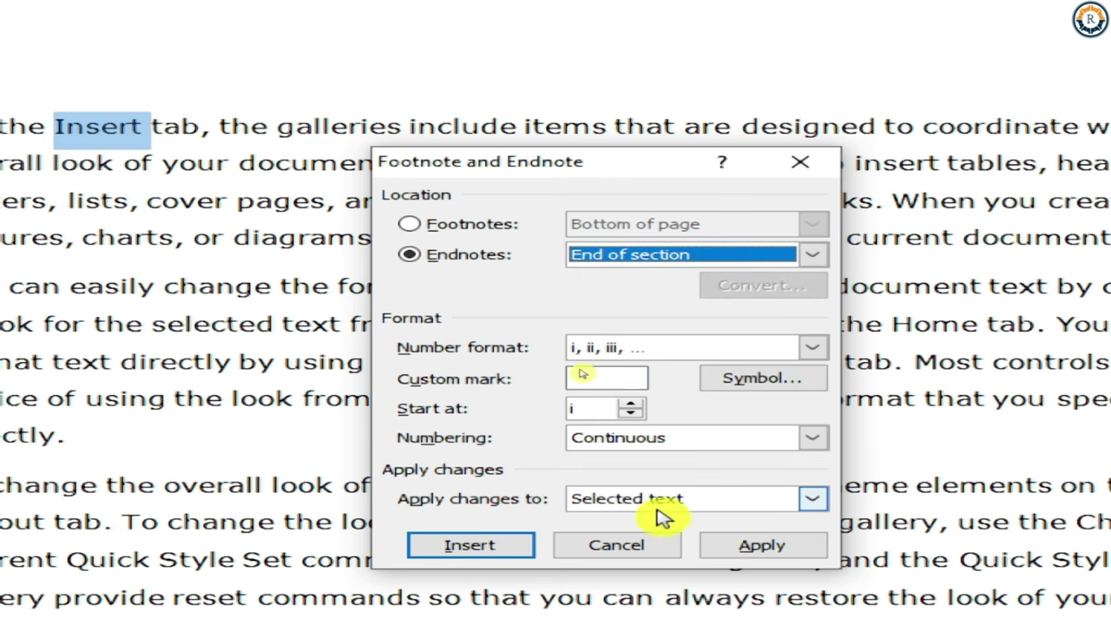
{"action": "left_click", "coordinate": [782, 547]}
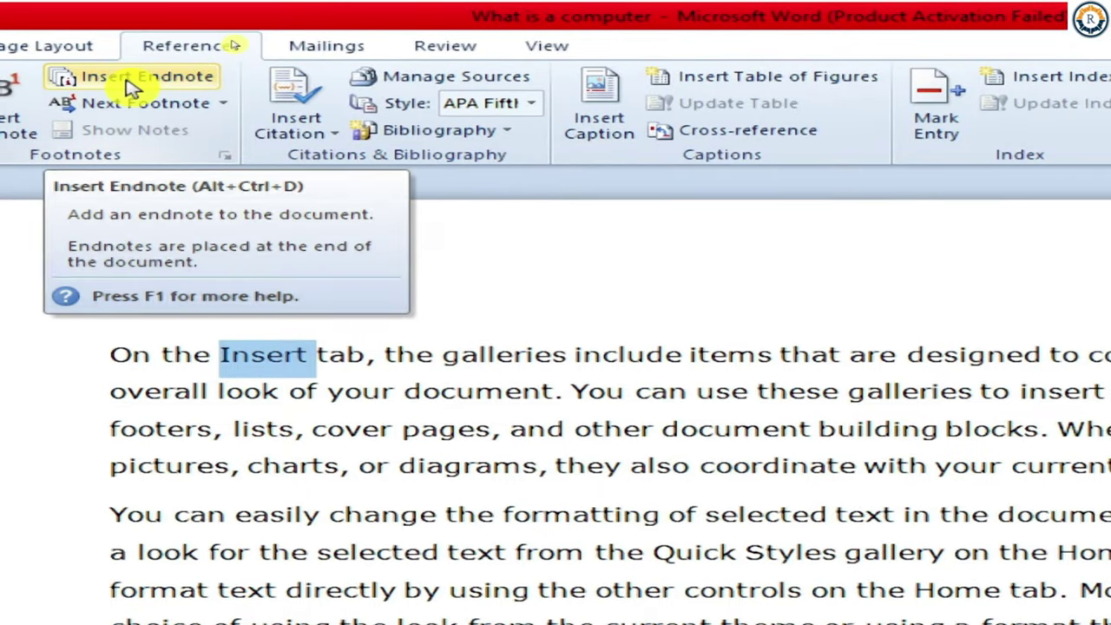
{"action": "left_click", "coordinate": [122, 87]}
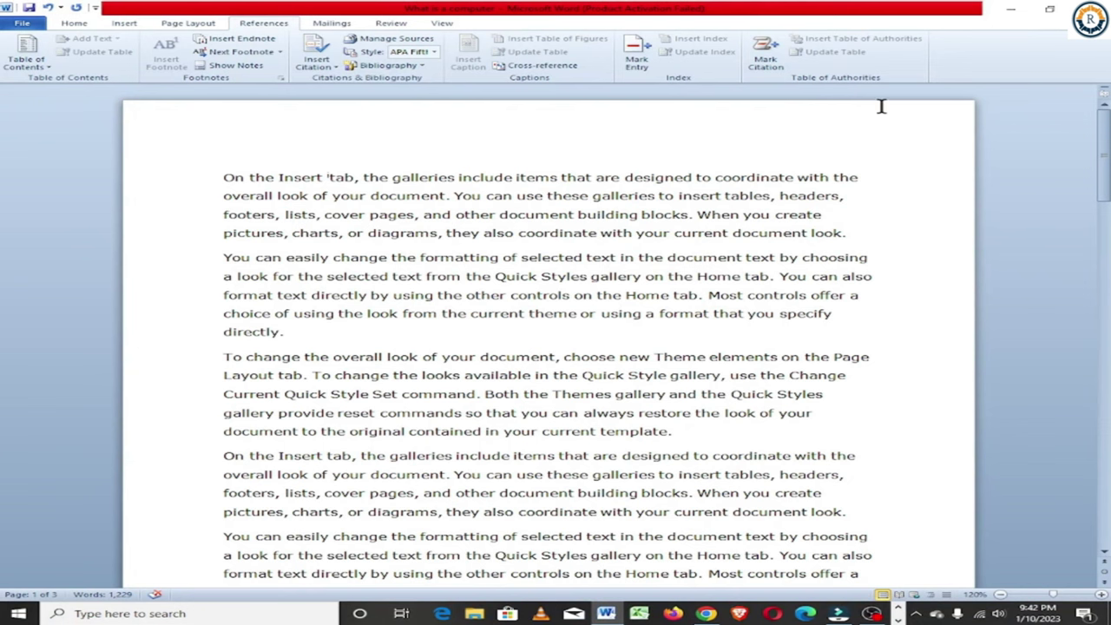
Scroll down to the 'Insert' endnote ('gfgfyhft') at the first section's end, then back up.
{"action": "scroll", "coordinate": [825, 174], "scroll_direction": "down", "scroll_amount": 3}
{"action": "scroll", "coordinate": [764, 226], "scroll_direction": "down", "scroll_amount": 4}
{"action": "scroll", "coordinate": [720, 287], "scroll_direction": "down", "scroll_amount": 4}
{"action": "scroll", "coordinate": [701, 325], "scroll_direction": "down", "scroll_amount": 3}
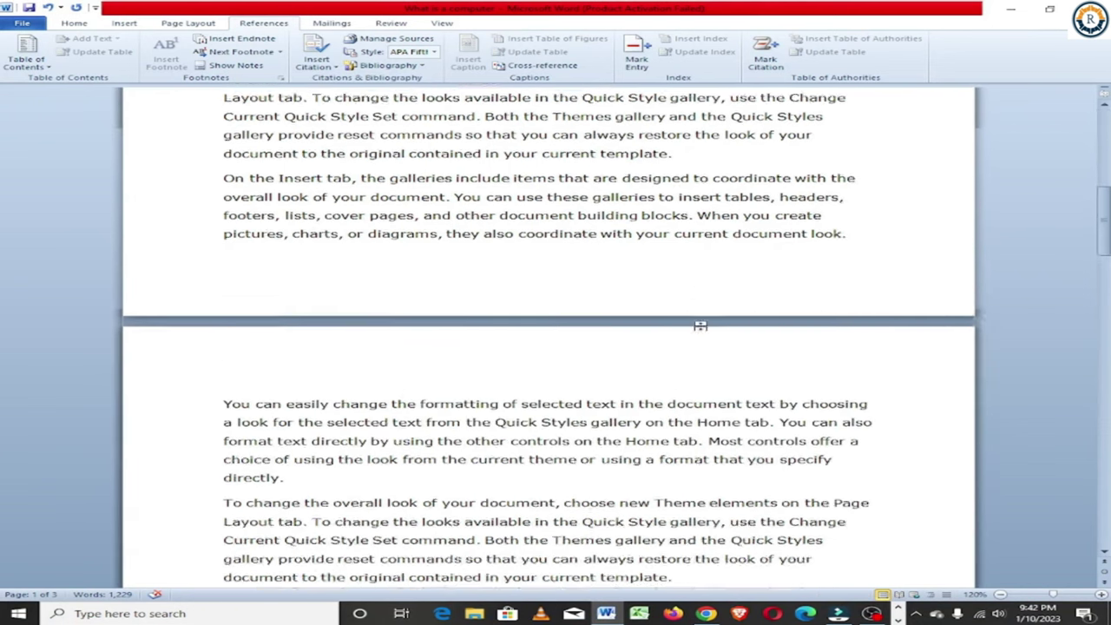
{"action": "scroll", "coordinate": [700, 326], "scroll_direction": "down", "scroll_amount": 4}
{"action": "scroll", "coordinate": [695, 312], "scroll_direction": "down", "scroll_amount": 4}
{"action": "scroll", "coordinate": [661, 302], "scroll_direction": "down", "scroll_amount": 4}
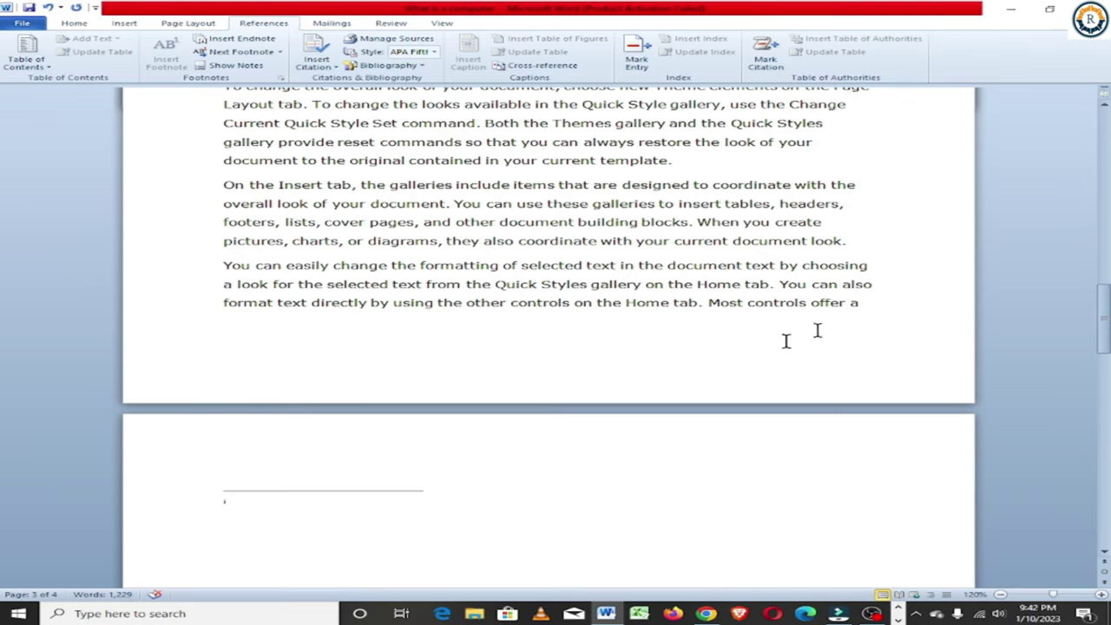
{"action": "scroll", "coordinate": [615, 387], "scroll_direction": "down", "scroll_amount": 3}
{"action": "scroll", "coordinate": [422, 391], "scroll_direction": "down", "scroll_amount": 5}
{"action": "scroll", "coordinate": [420, 392], "scroll_direction": "down", "scroll_amount": 5}
{"action": "scroll", "coordinate": [422, 393], "scroll_direction": "down", "scroll_amount": 5}
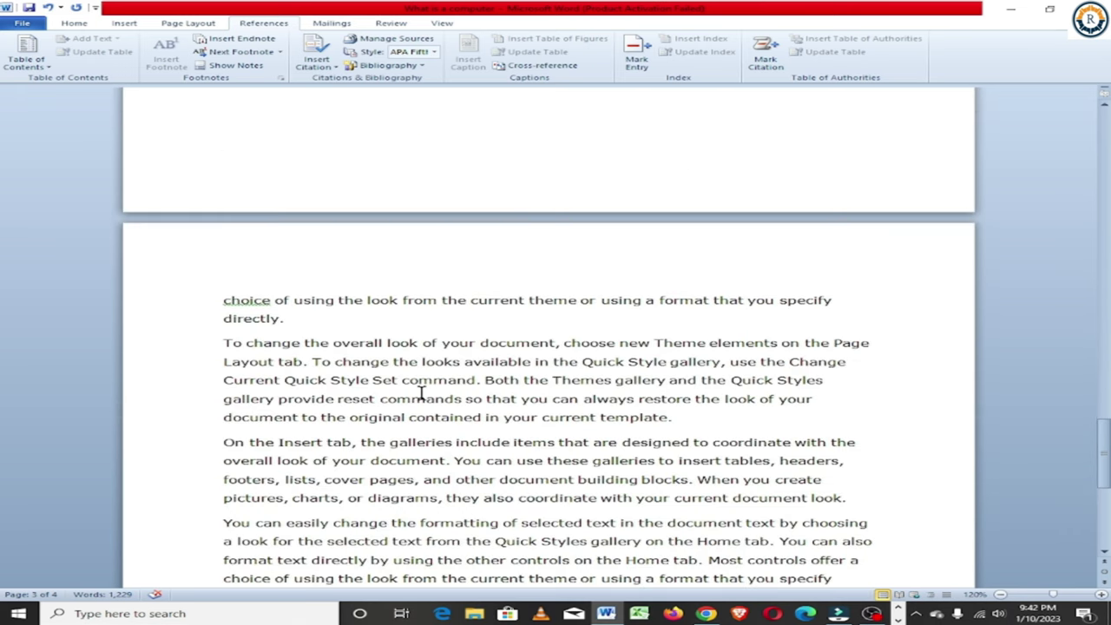
{"action": "scroll", "coordinate": [422, 393], "scroll_direction": "down", "scroll_amount": 7}
{"action": "scroll", "coordinate": [422, 393], "scroll_direction": "down", "scroll_amount": 1}
{"action": "scroll", "coordinate": [422, 393], "scroll_direction": "up", "scroll_amount": 10}
{"action": "scroll", "coordinate": [422, 394], "scroll_direction": "up", "scroll_amount": 4}
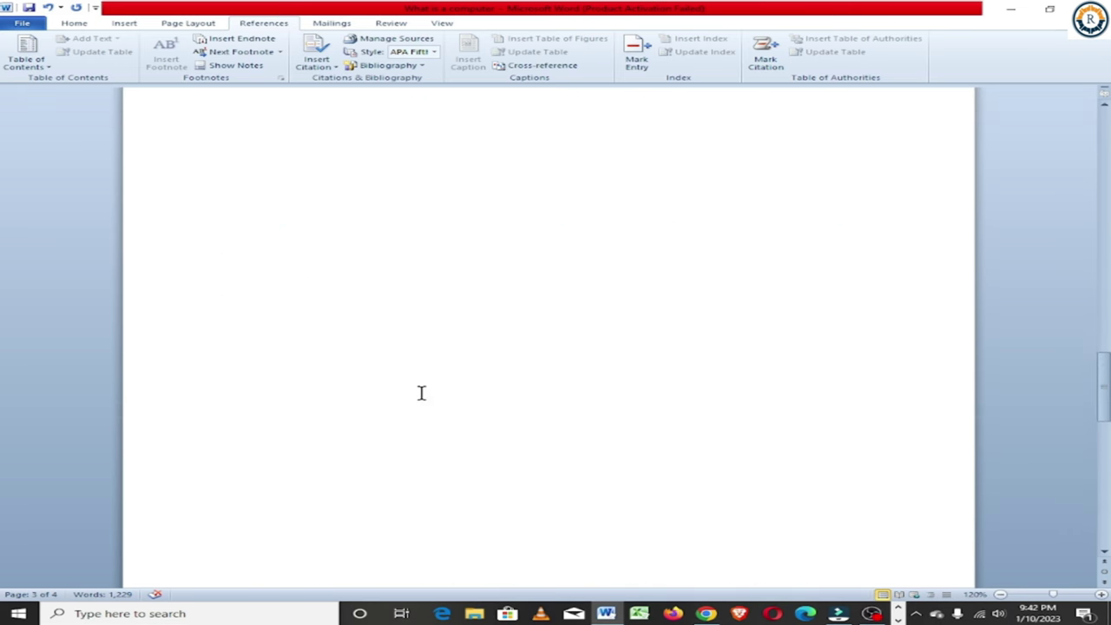
{"action": "scroll", "coordinate": [421, 393], "scroll_direction": "up", "scroll_amount": 5}
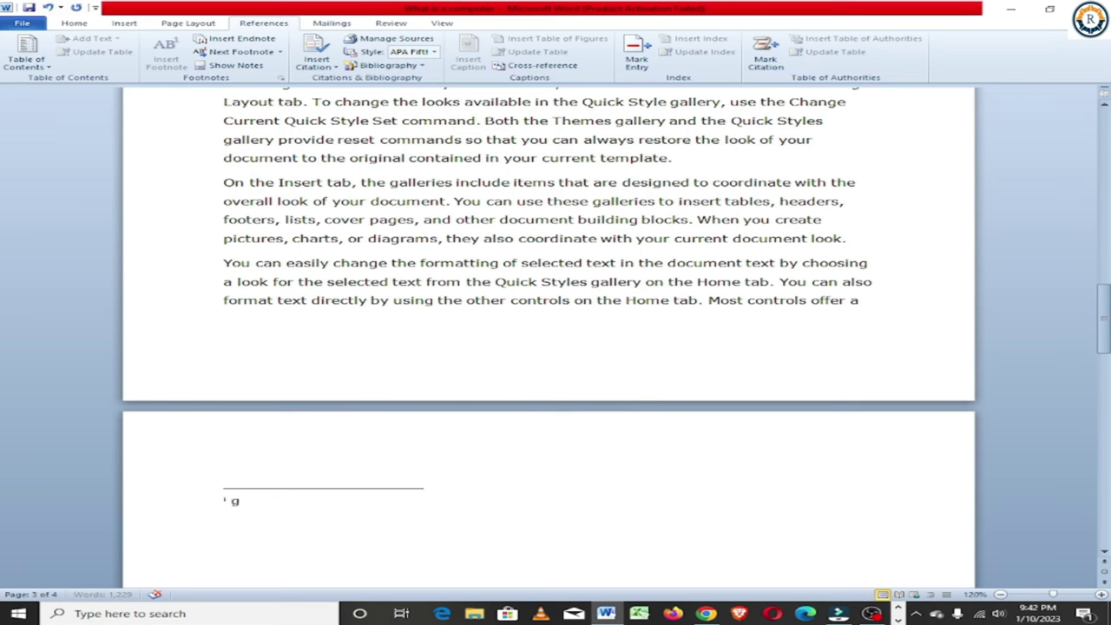
{"action": "left_click", "coordinate": [281, 77]}
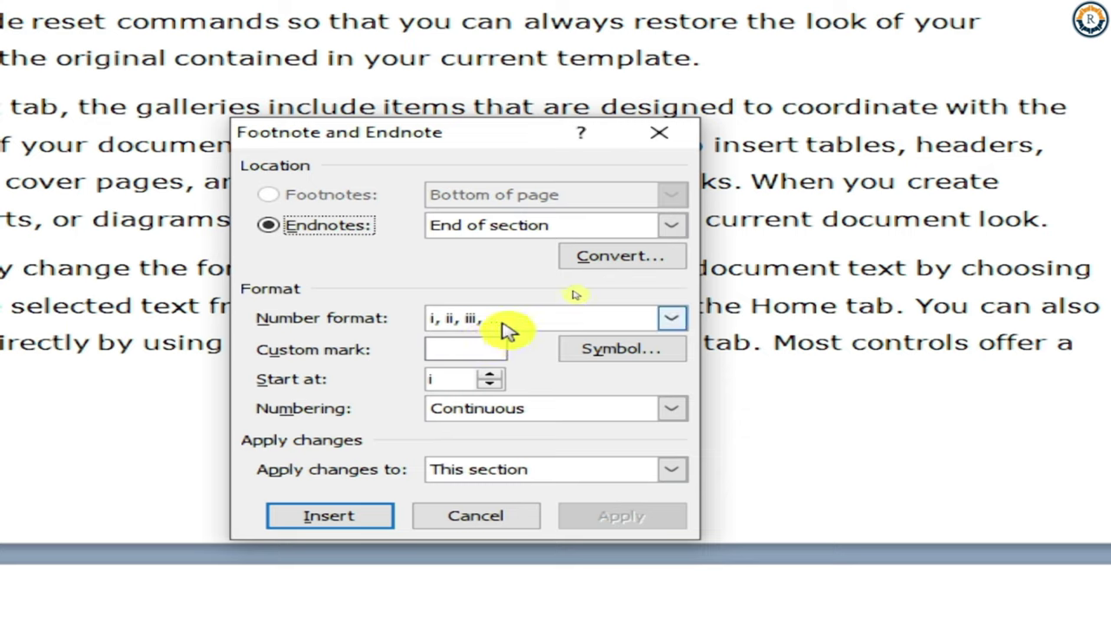
{"action": "left_click", "coordinate": [554, 320]}
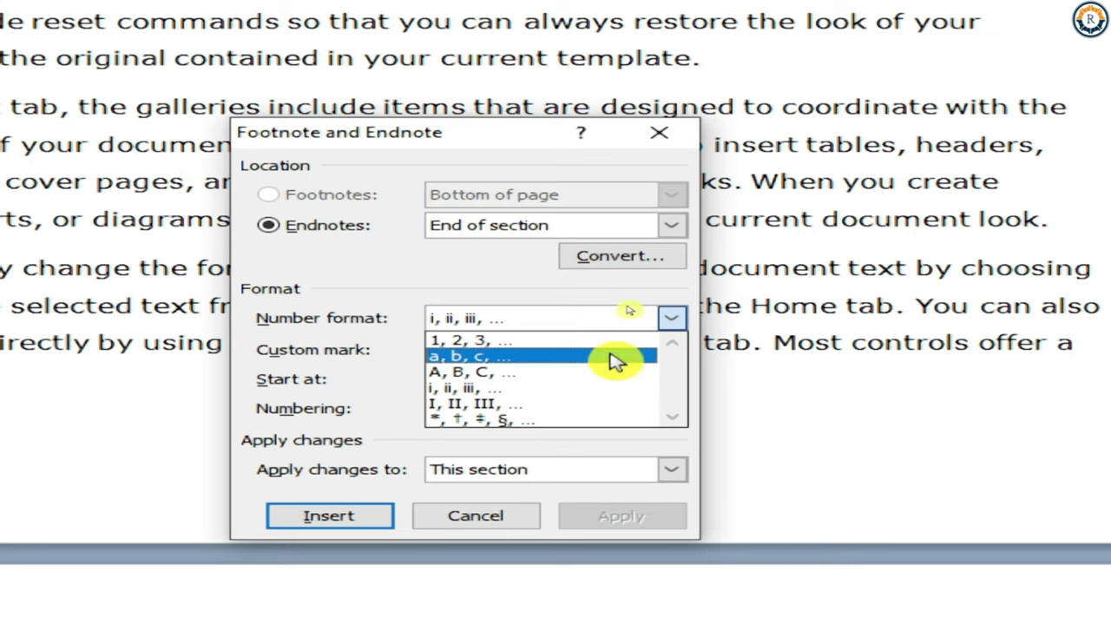
{"action": "left_click", "coordinate": [382, 387]}
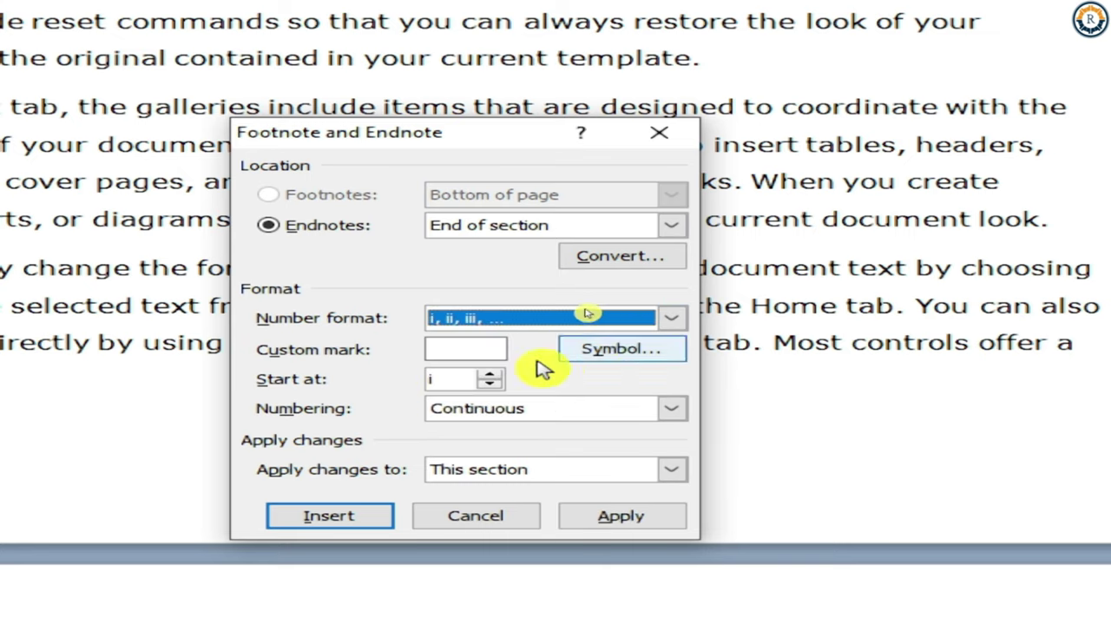
{"action": "left_click", "coordinate": [629, 352]}
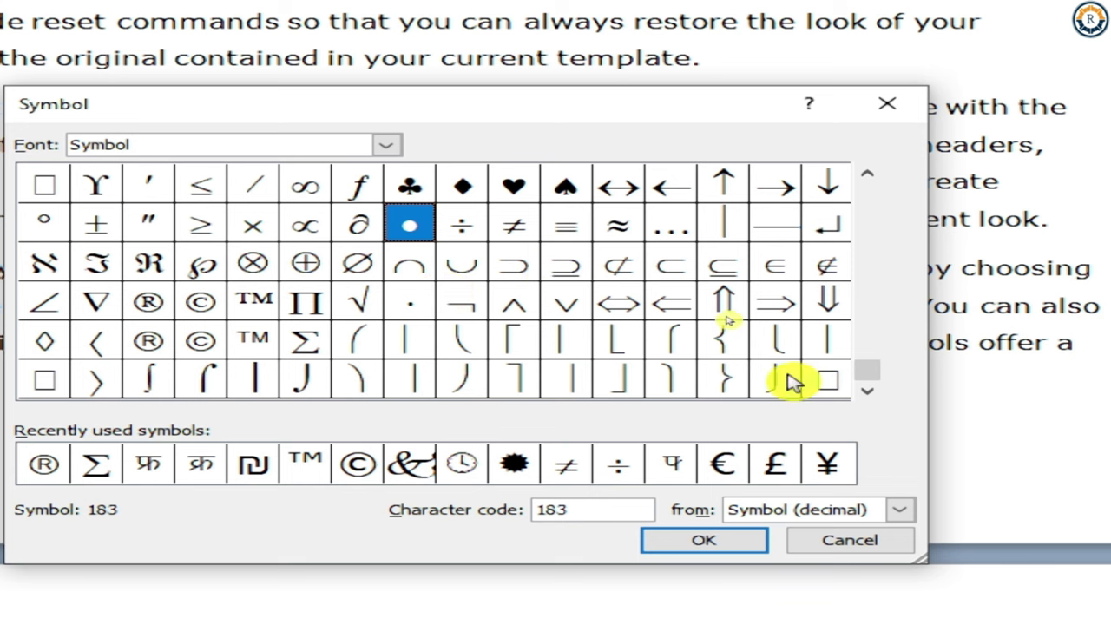
{"action": "left_click", "coordinate": [864, 543]}
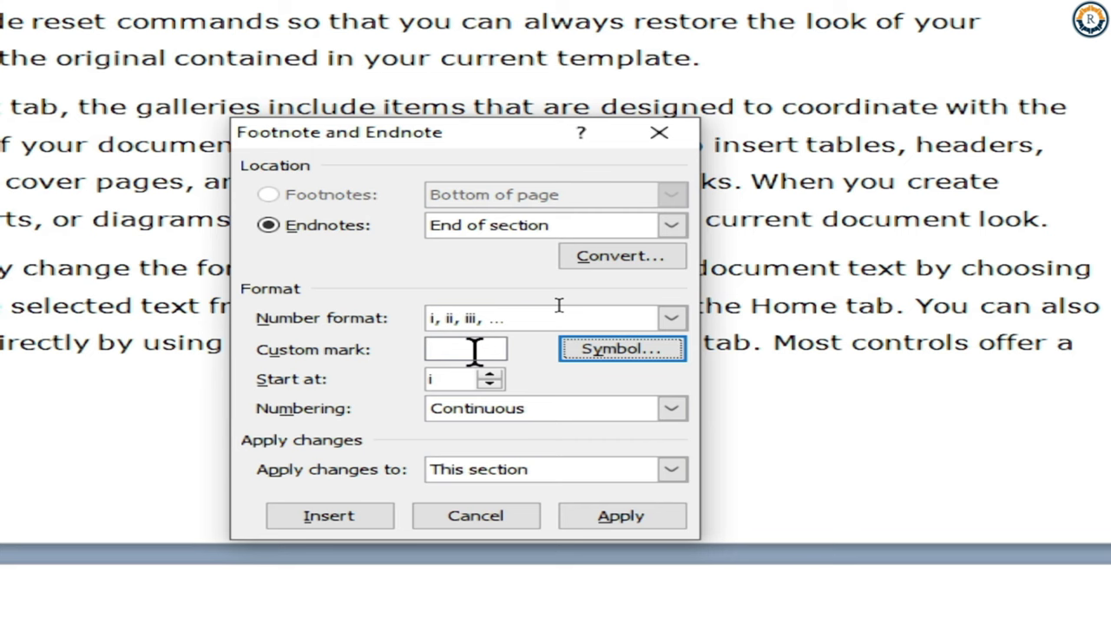
{"action": "left_click", "coordinate": [490, 516]}
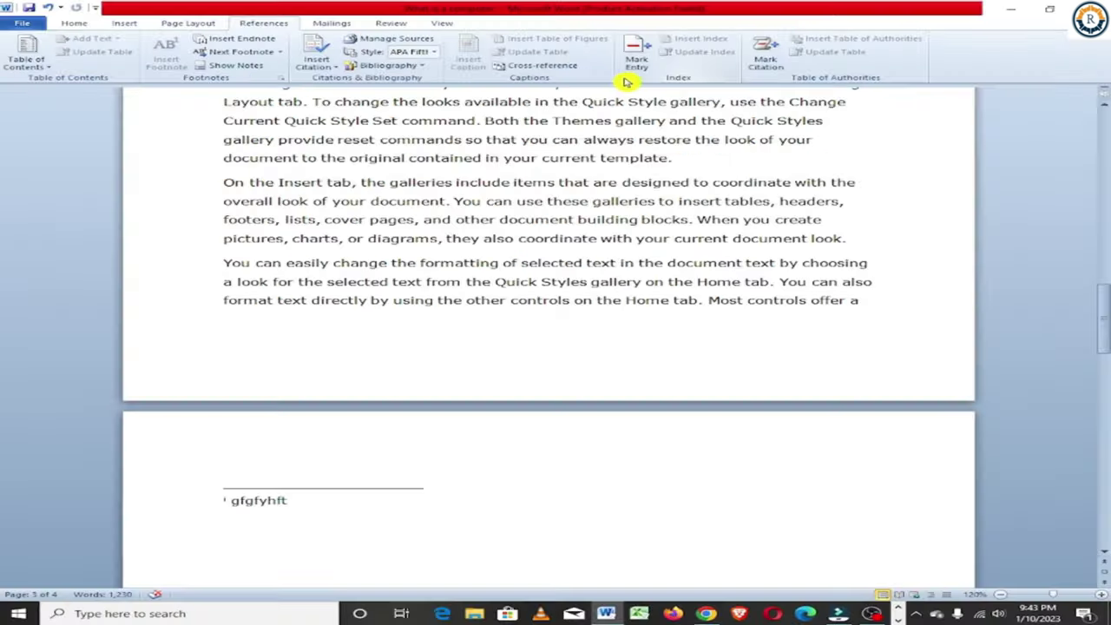
Insert a note after 'include' using a custom mark set to a personal name.
{"action": "scroll", "coordinate": [565, 131], "scroll_direction": "up", "scroll_amount": 5}
{"action": "scroll", "coordinate": [520, 143], "scroll_direction": "up", "scroll_amount": 5}
{"action": "scroll", "coordinate": [434, 165], "scroll_direction": "up", "scroll_amount": 5}
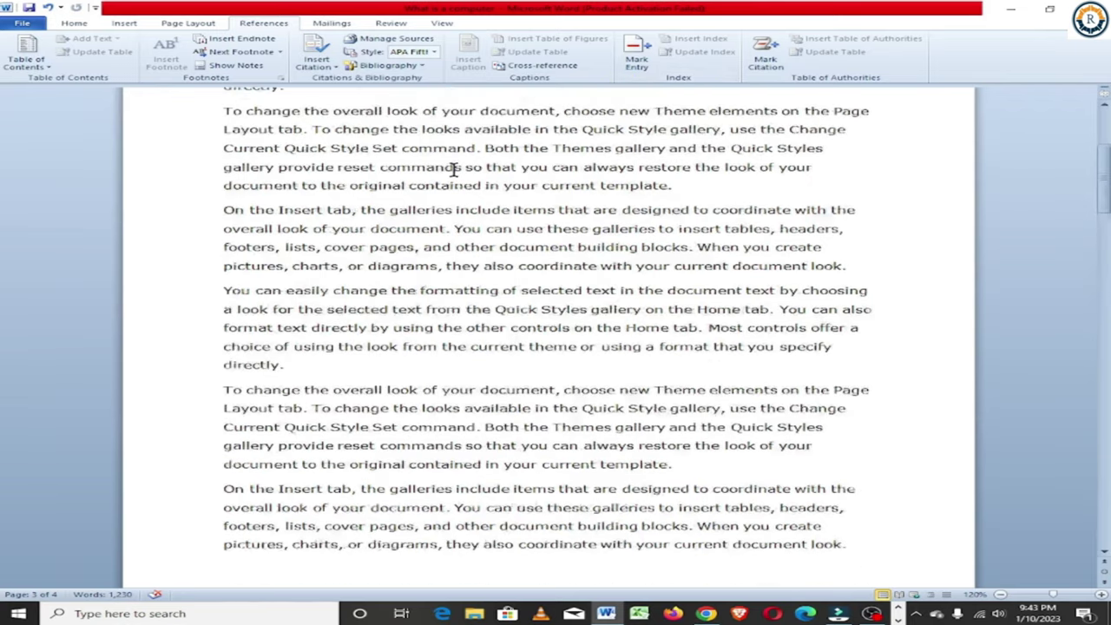
{"action": "scroll", "coordinate": [392, 182], "scroll_direction": "up", "scroll_amount": 3}
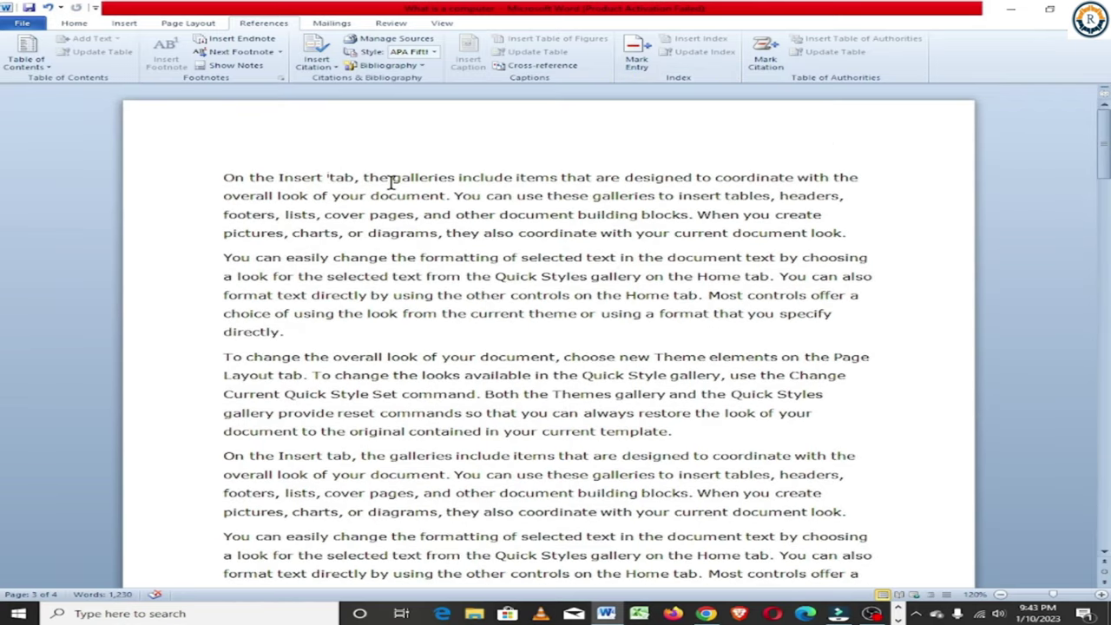
{"action": "double_click", "coordinate": [461, 177]}
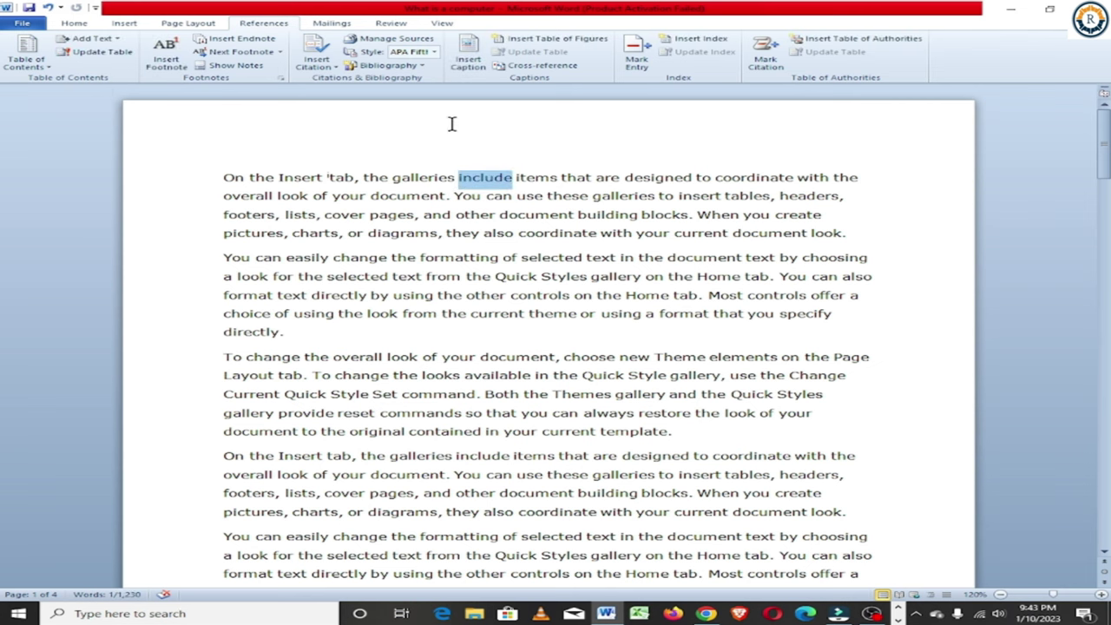
{"action": "left_click", "coordinate": [281, 78]}
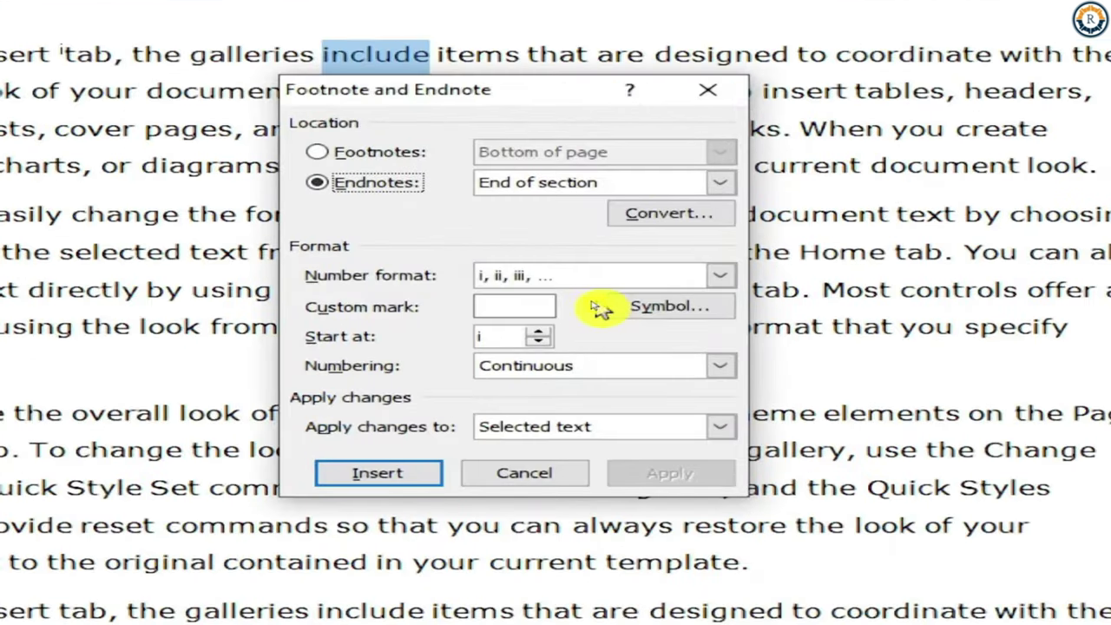
{"action": "left_click", "coordinate": [489, 308]}
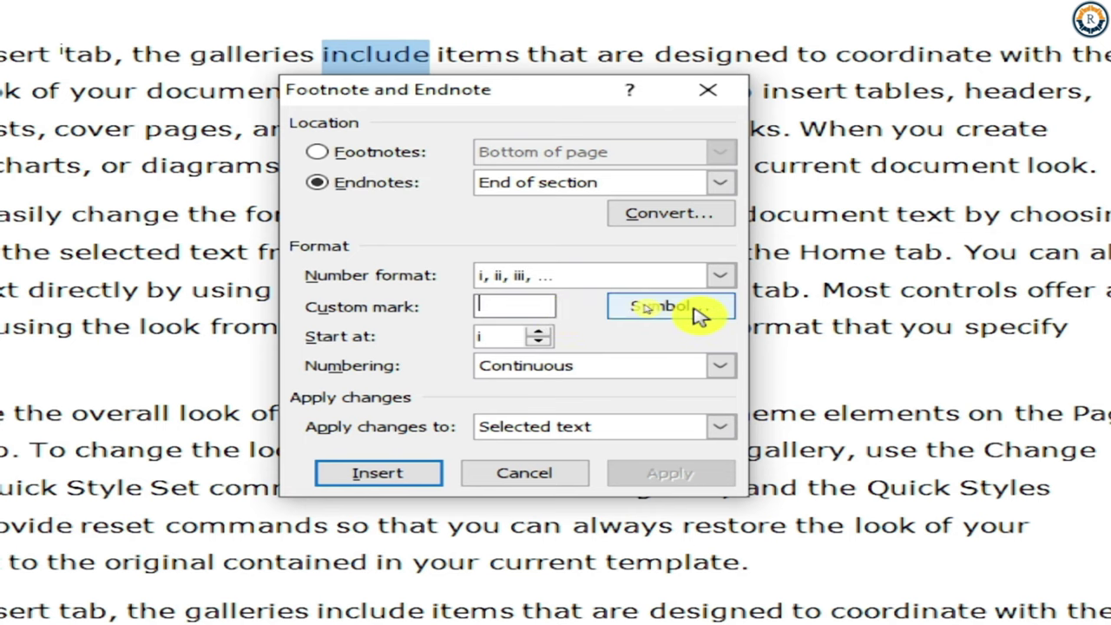
{"action": "type", "text": "rajendra"}
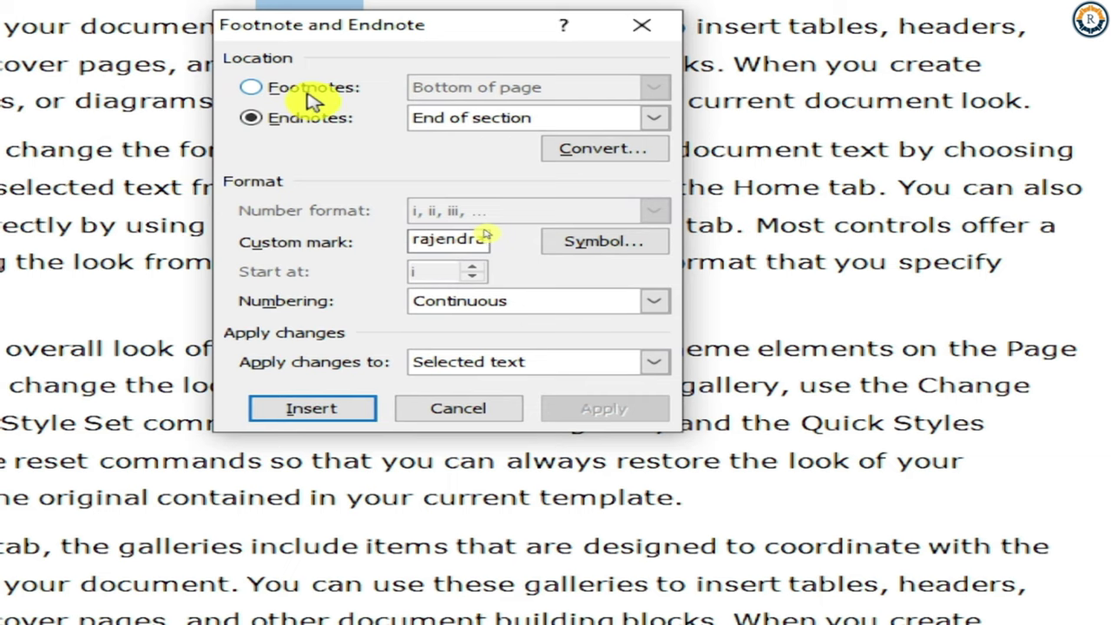
{"action": "left_click", "coordinate": [373, 154]}
{"action": "key", "text": "Return"}
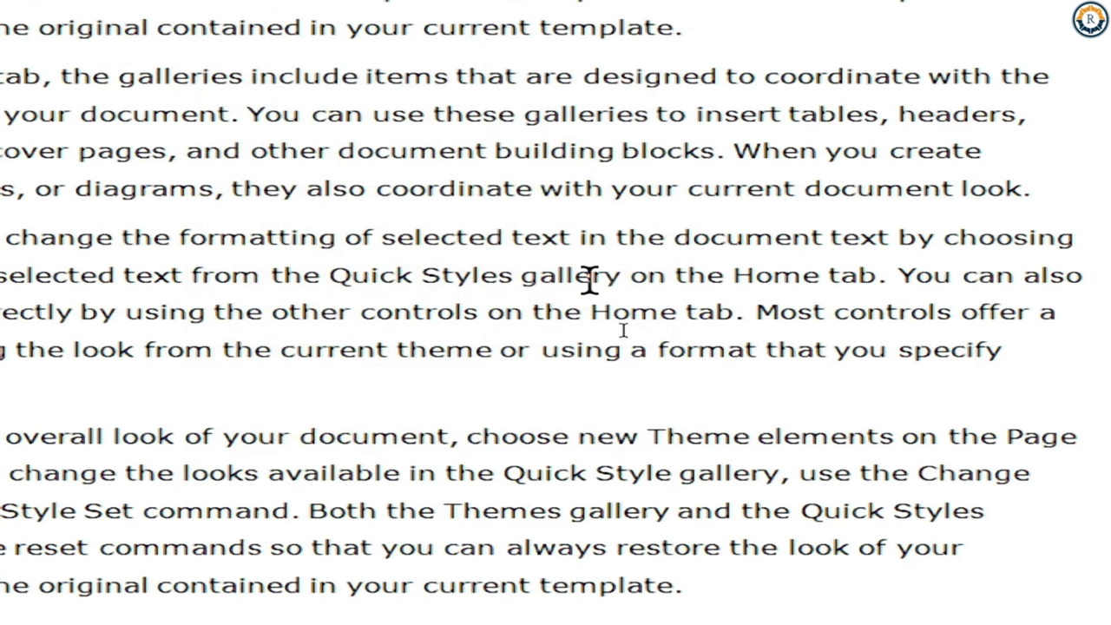
Bring the Footnote and Endnote settings dialog back up.
{"action": "mouse_move", "coordinate": [582, 174]}
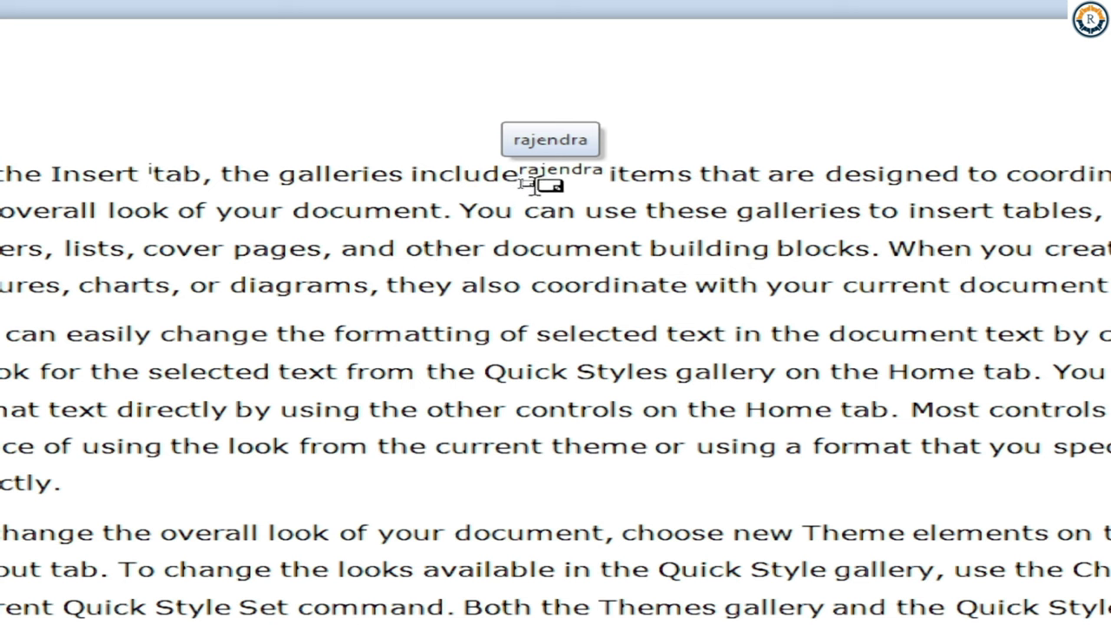
{"action": "scroll", "coordinate": [645, 179], "scroll_direction": "down", "scroll_amount": 4}
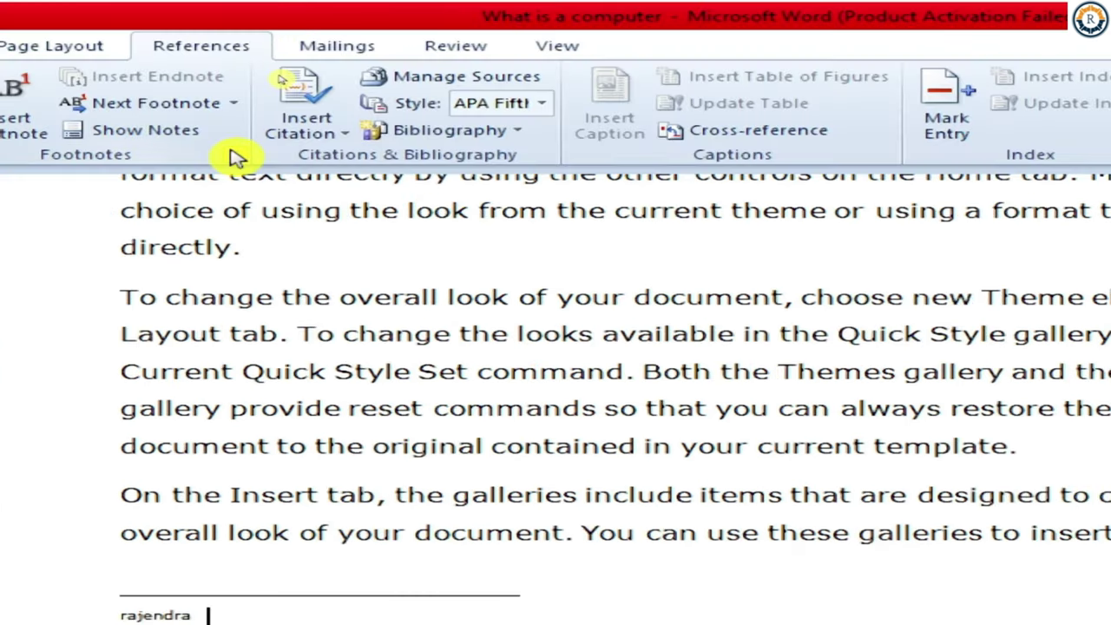
{"action": "left_click", "coordinate": [247, 155]}
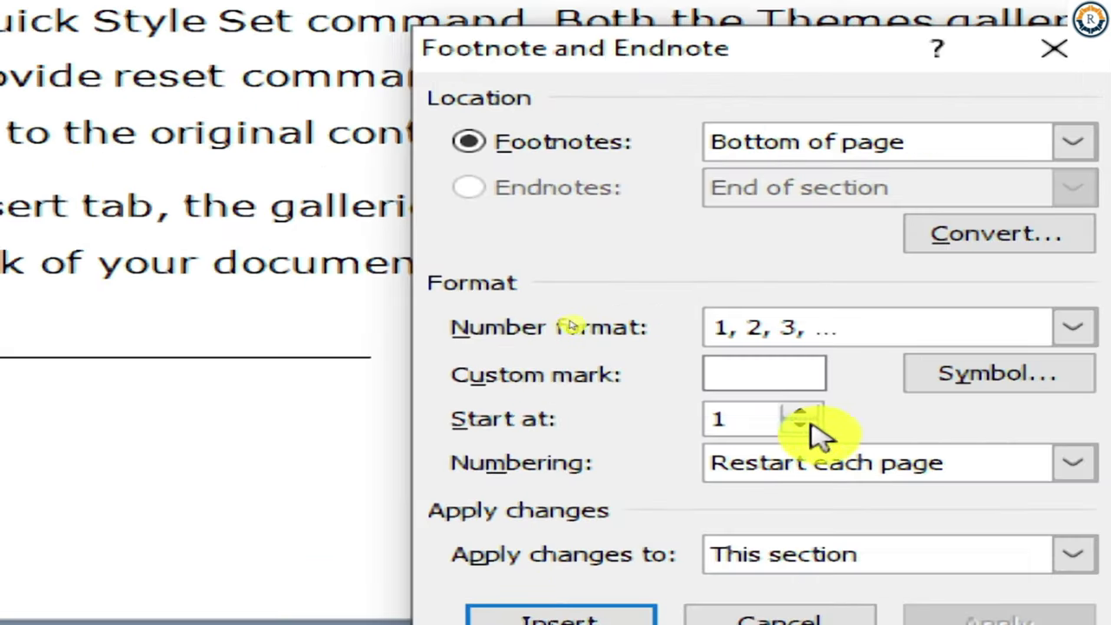
{"action": "left_click", "coordinate": [799, 411]}
{"action": "left_click", "coordinate": [799, 411]}
{"action": "left_click", "coordinate": [799, 411]}
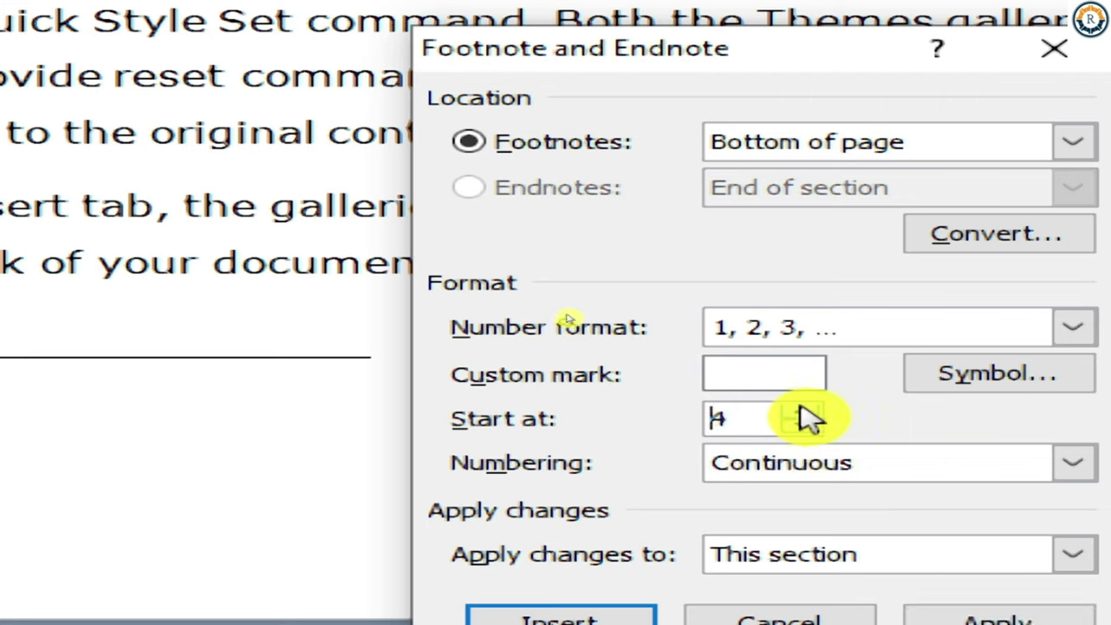
{"action": "left_click", "coordinate": [799, 411]}
{"action": "left_click", "coordinate": [799, 412]}
{"action": "left_click", "coordinate": [799, 412]}
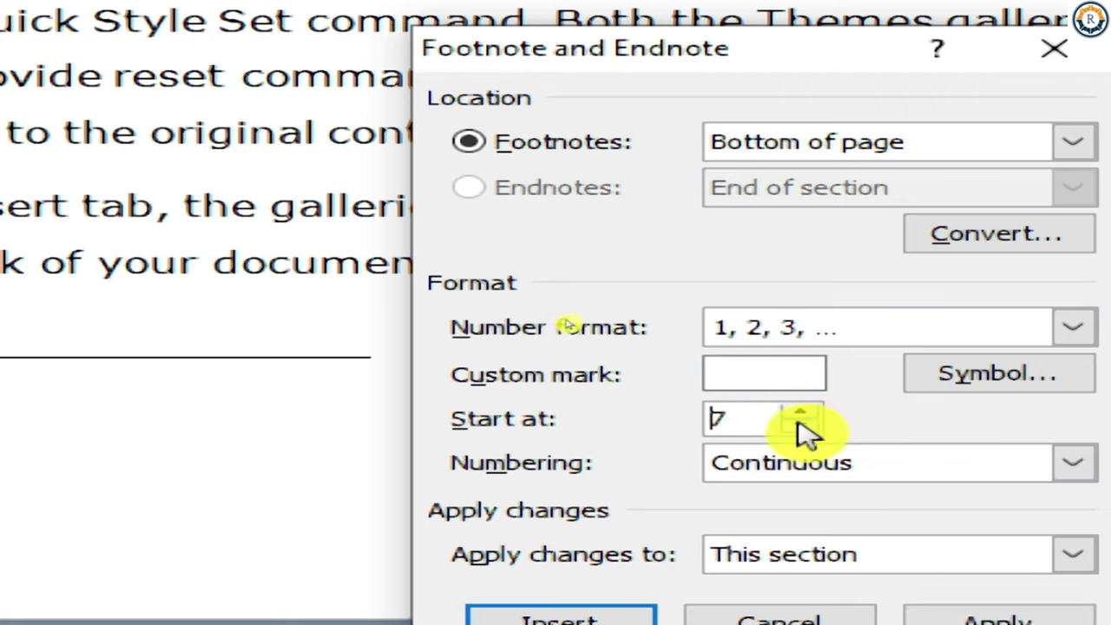
{"action": "left_click", "coordinate": [798, 427]}
{"action": "left_click", "coordinate": [798, 427]}
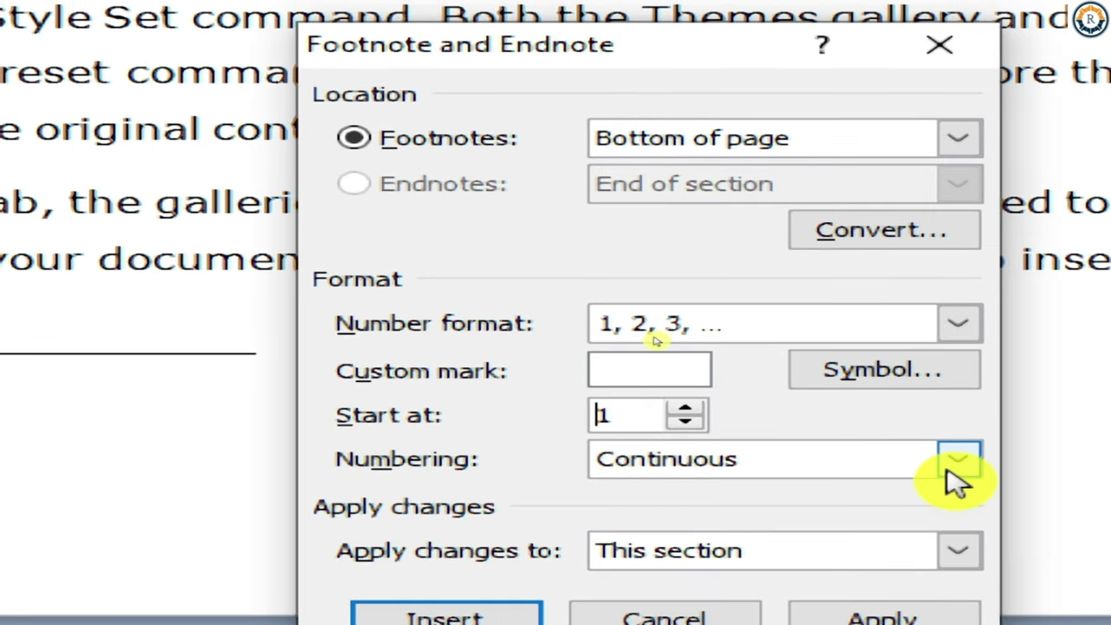
{"action": "left_click", "coordinate": [955, 469]}
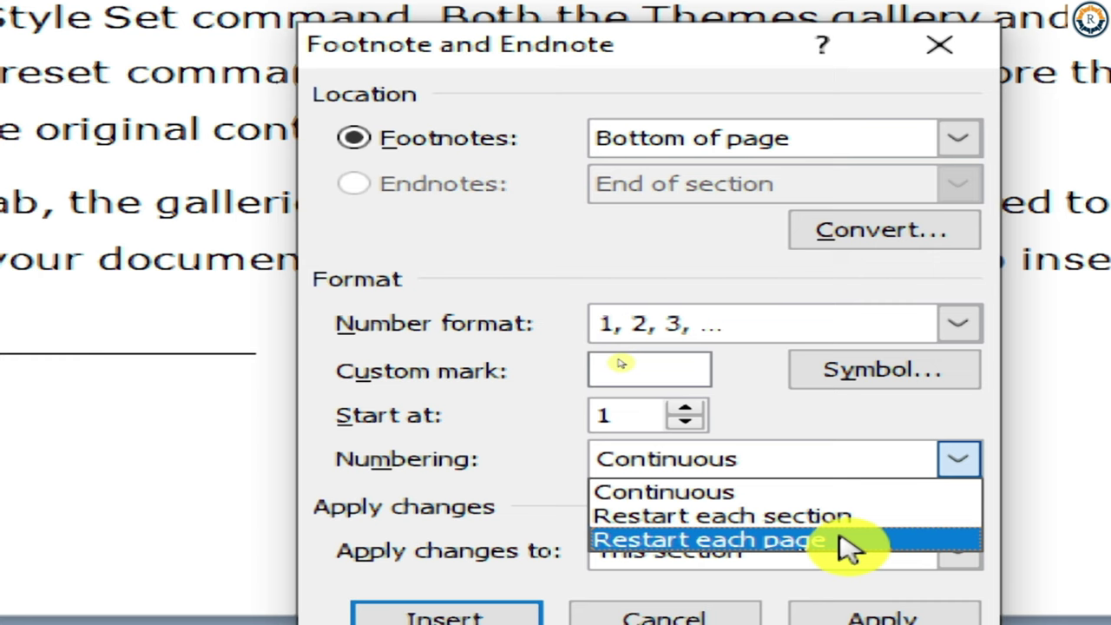
{"action": "left_click", "coordinate": [499, 487]}
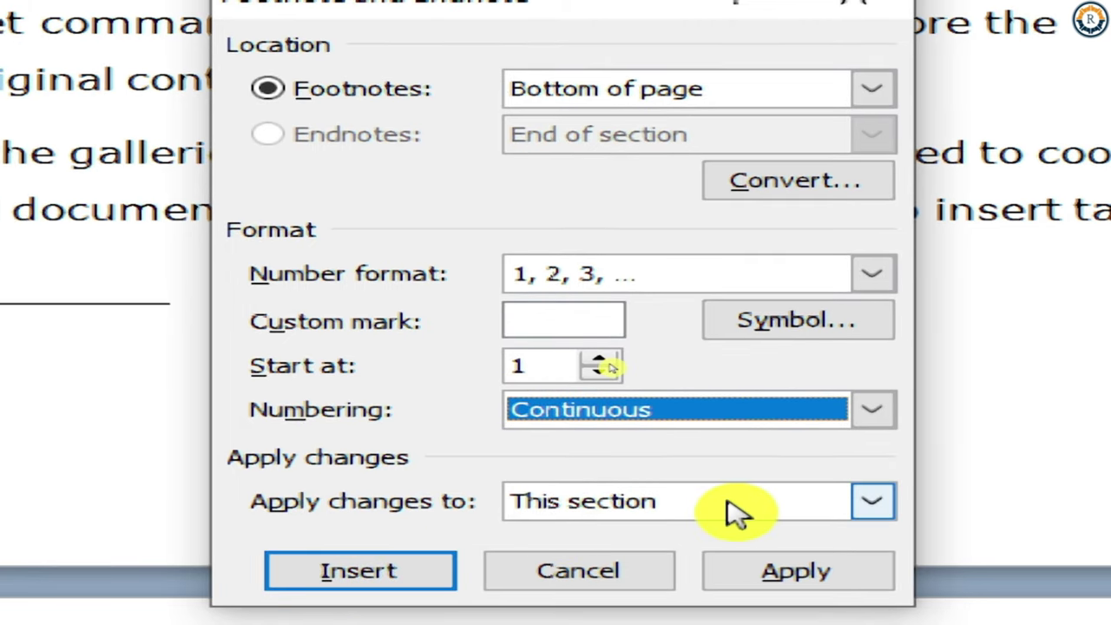
{"action": "left_click", "coordinate": [729, 505]}
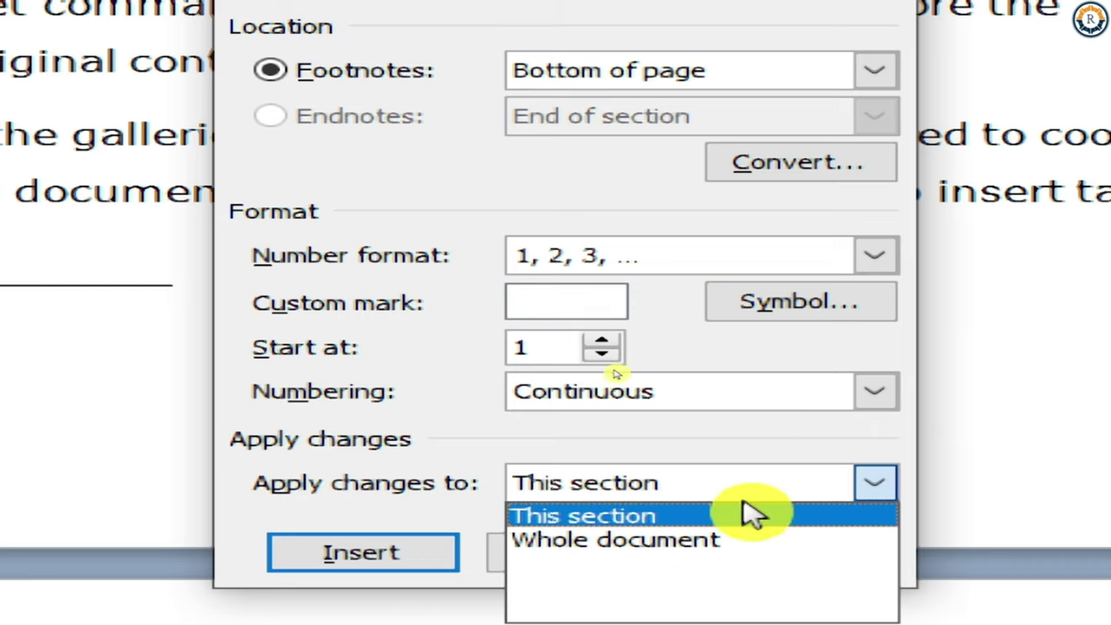
{"action": "left_click", "coordinate": [874, 482]}
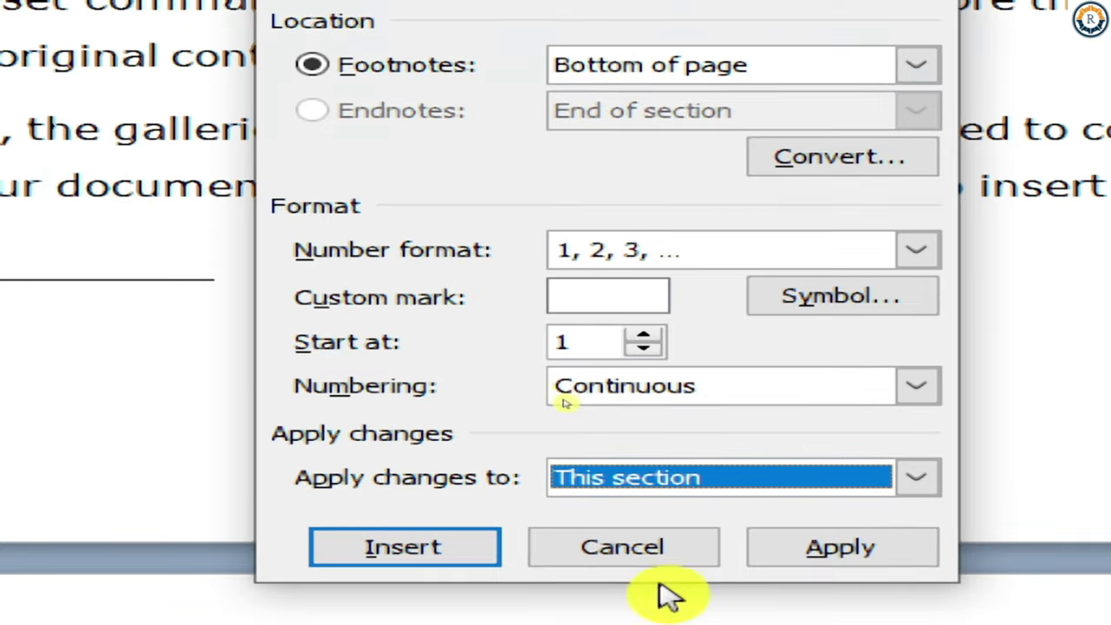
{"action": "left_click", "coordinate": [580, 552]}
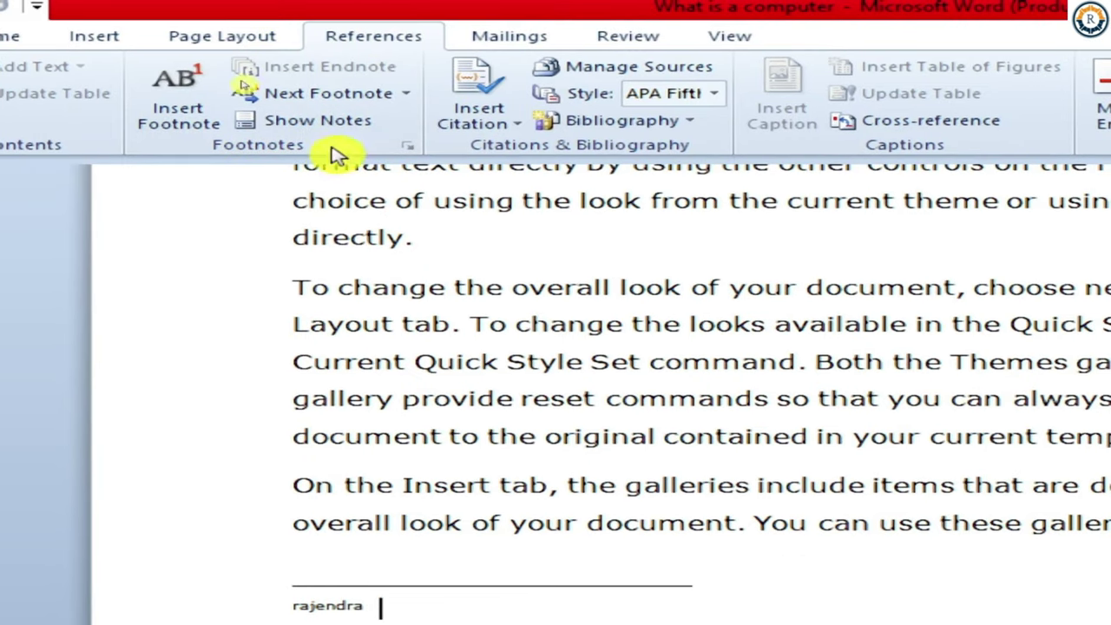